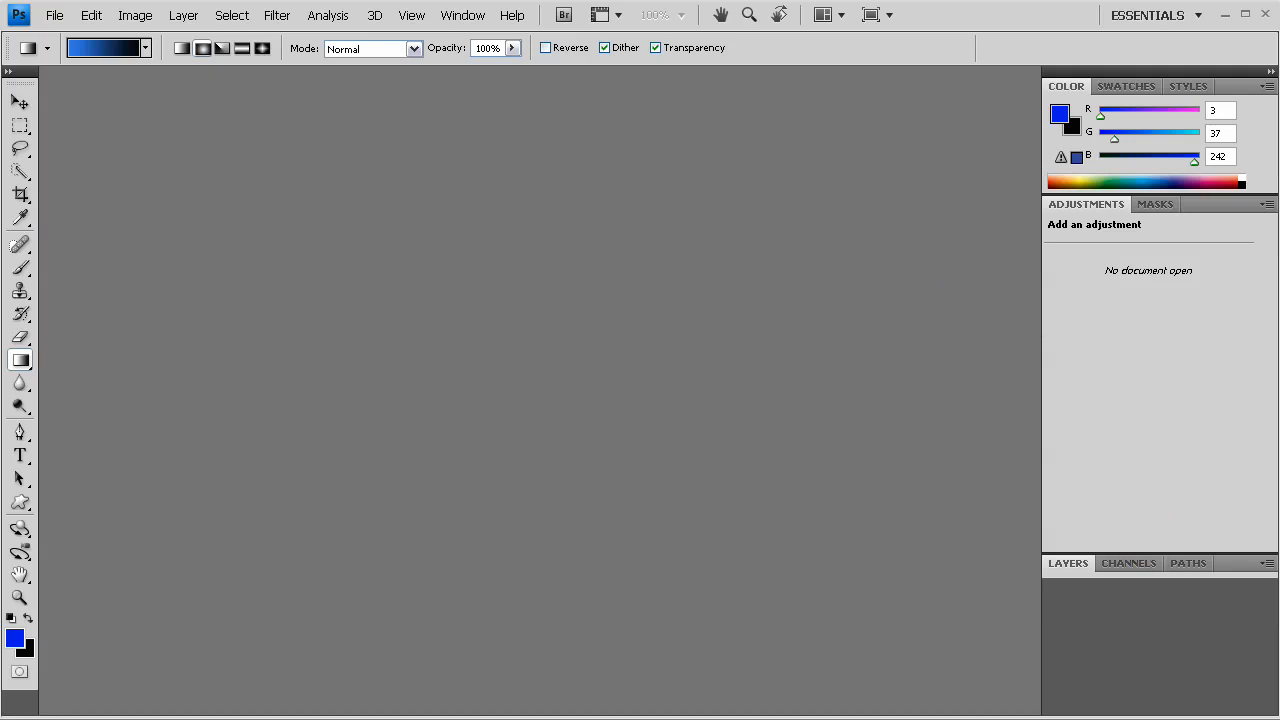
- Switch the workspace to the Advanced 3D layout
left_click(464, 18)
mouse_move(480, 89)
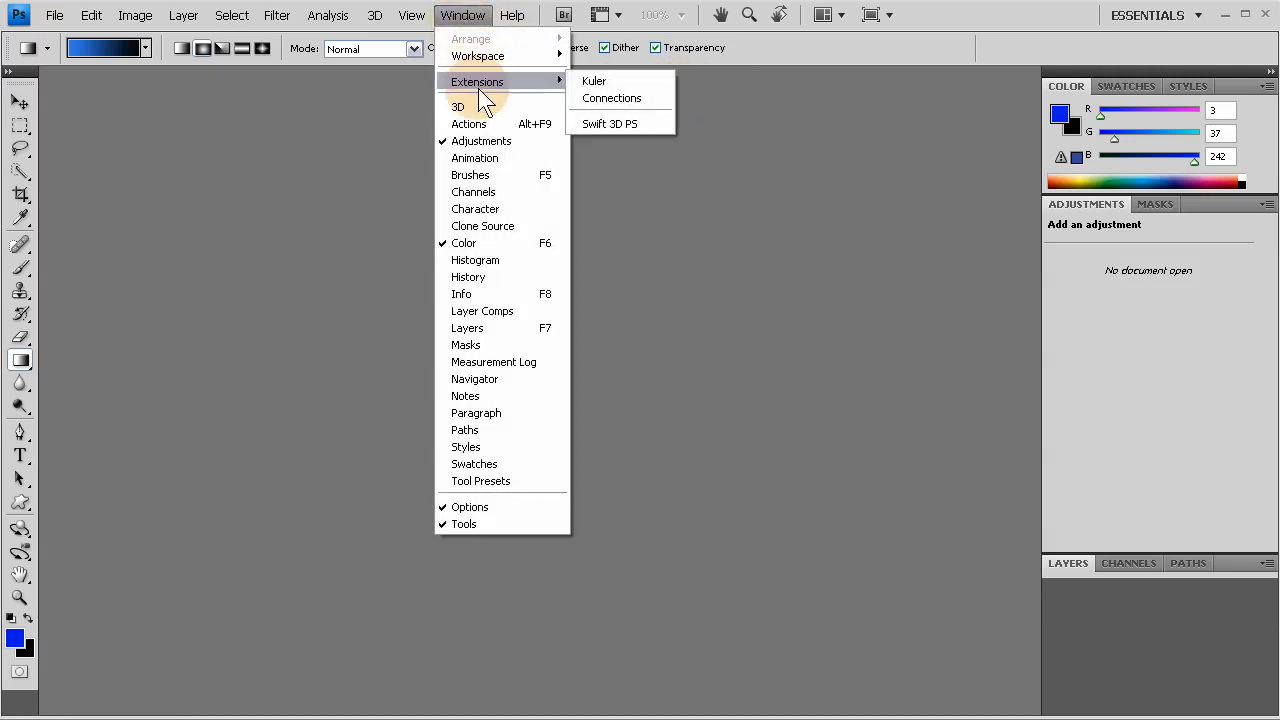
mouse_move(494, 57)
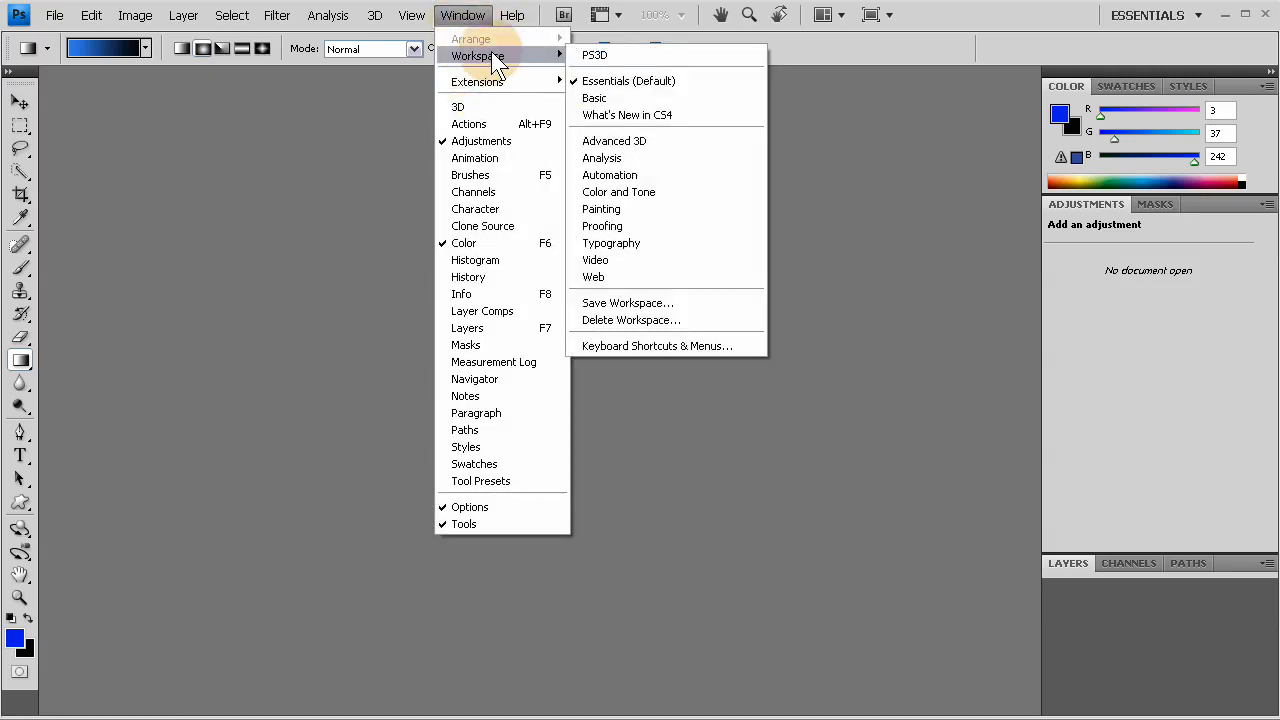
left_click(618, 142)
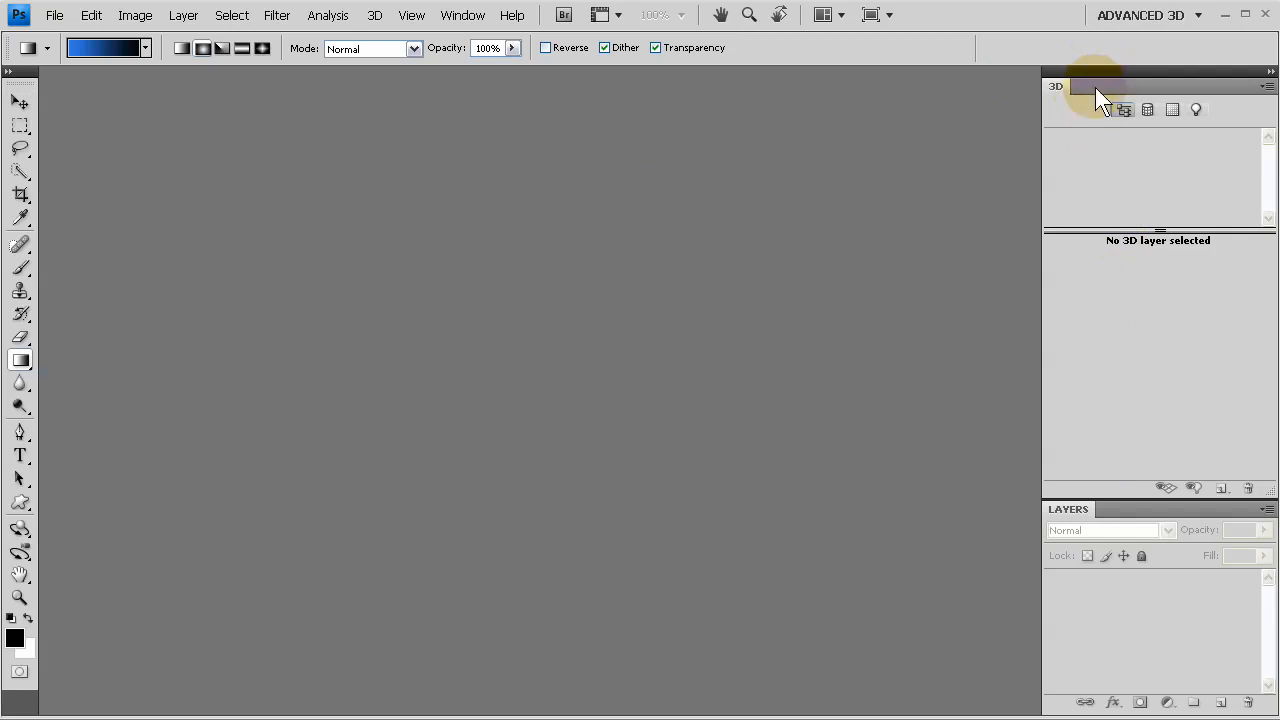
- Open the Swift 3D PS extension and dock it as a tab beside the 3D panel, leaving Swift 3D PS in front
left_click(463, 15)
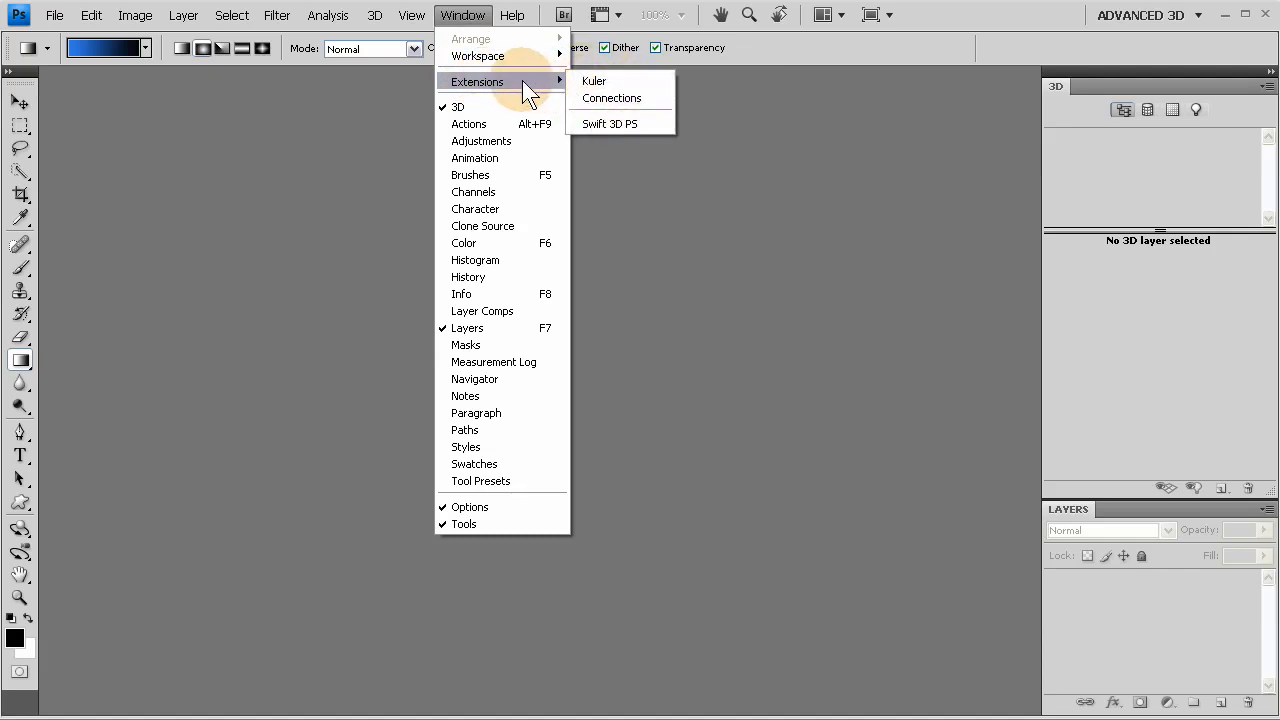
left_click(616, 122)
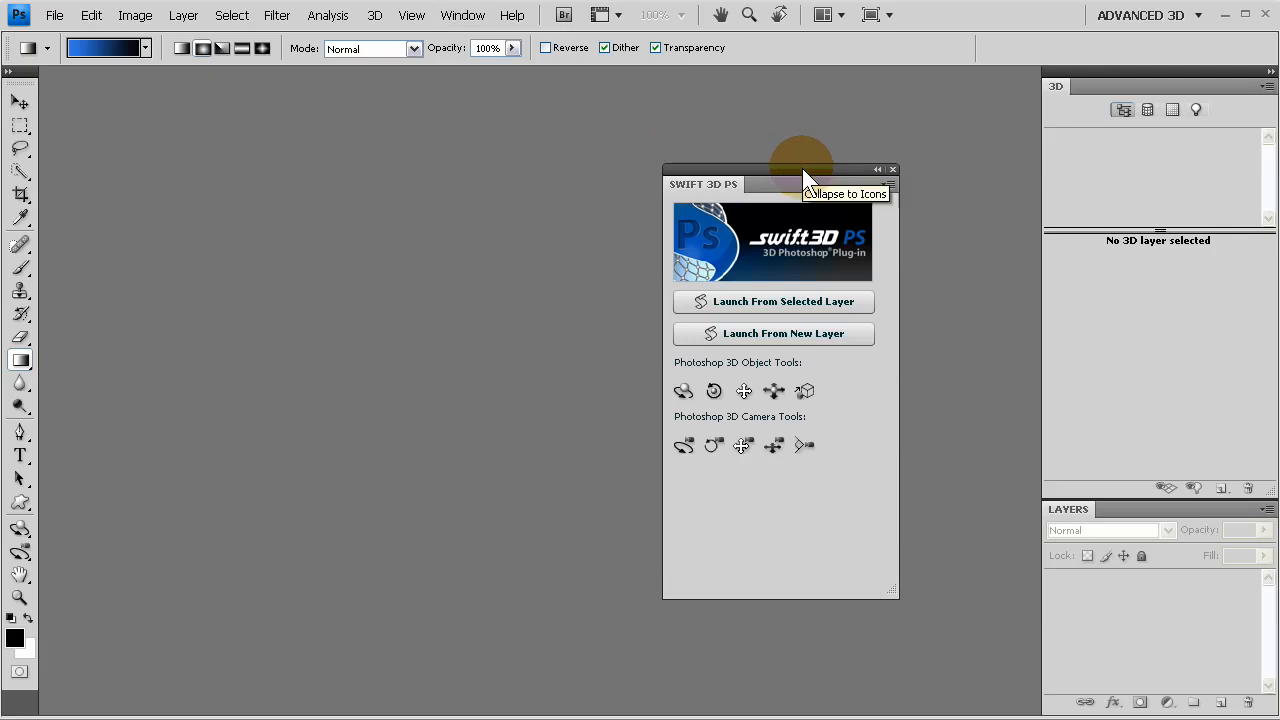
left_click_drag(802, 168, 1162, 90)
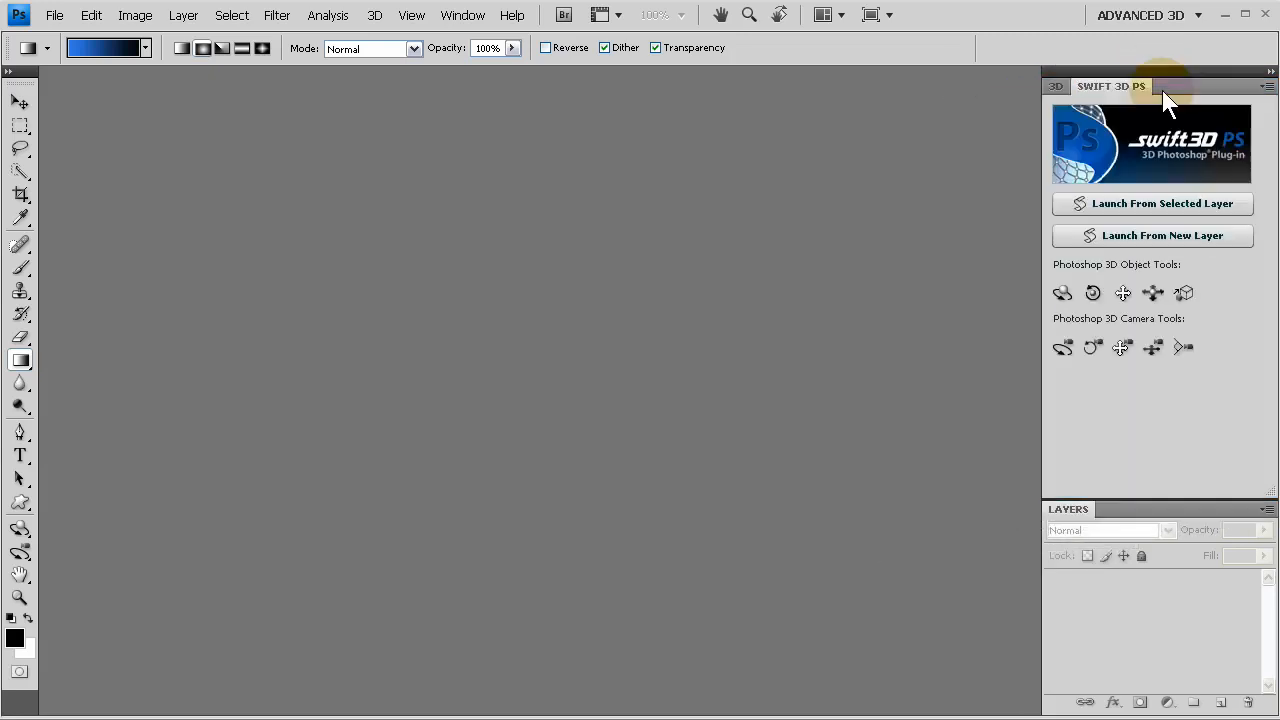
left_click(1055, 86)
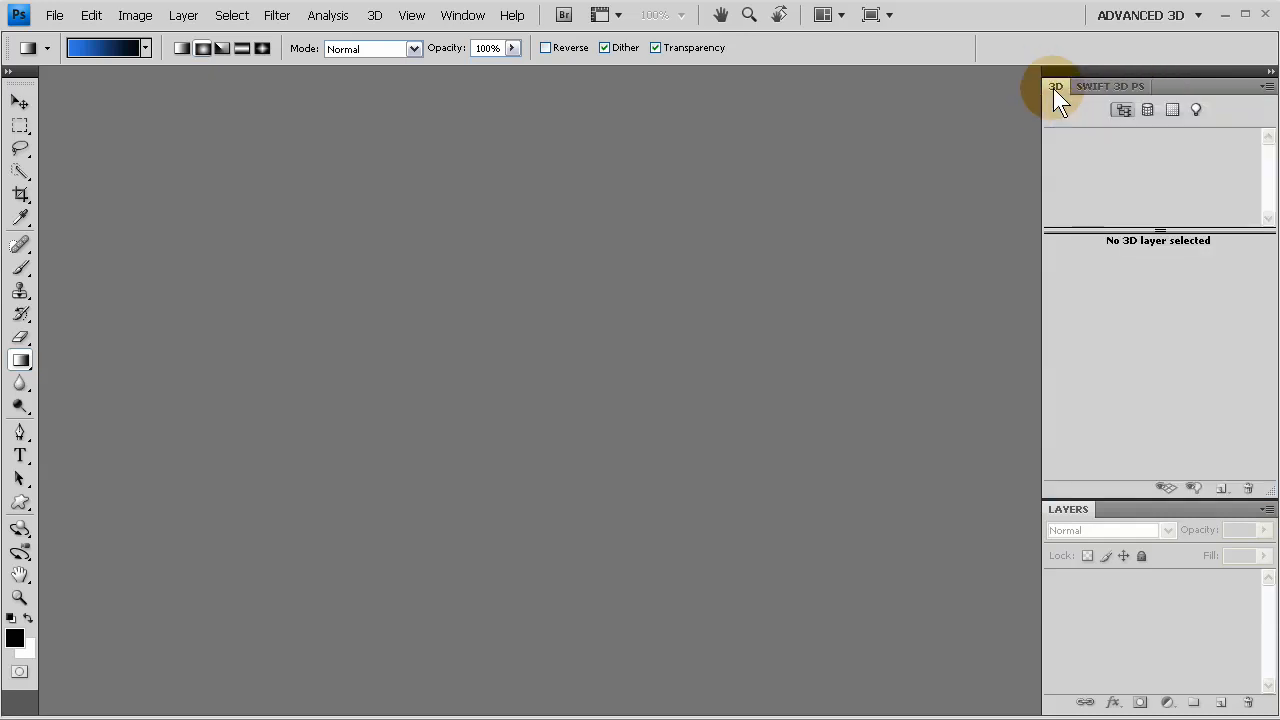
left_click(1104, 86)
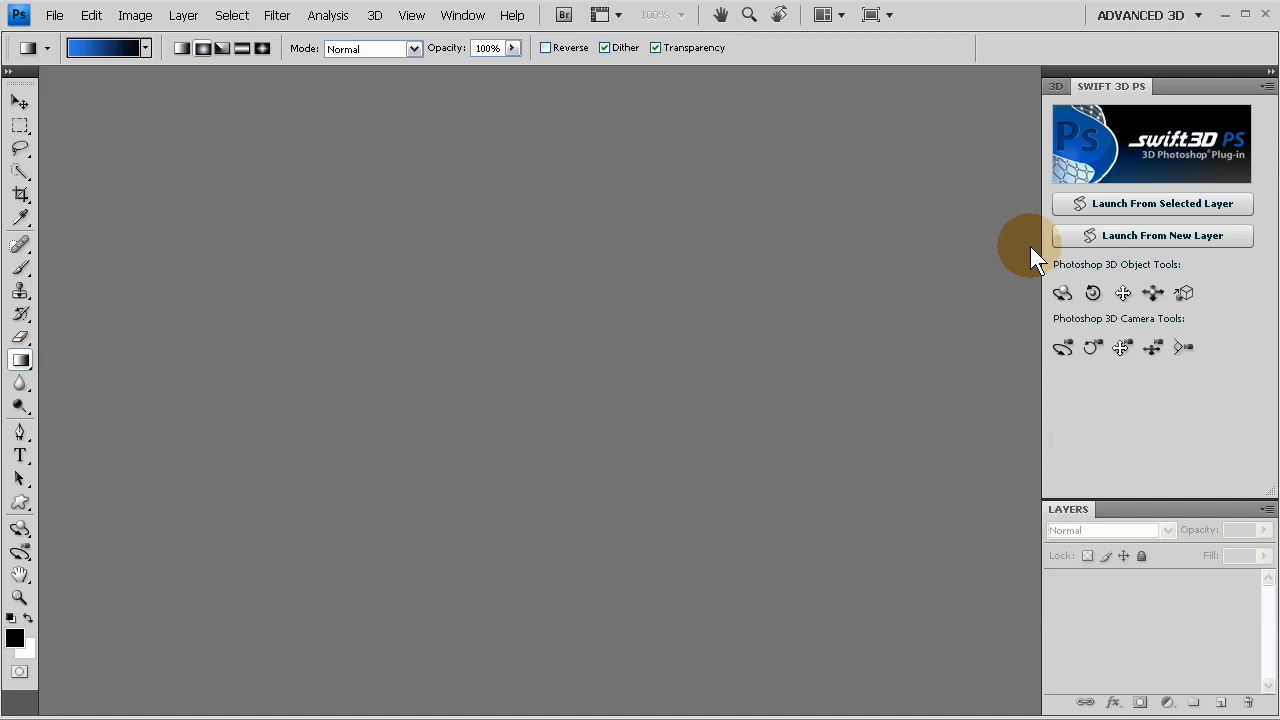
left_click(1055, 86)
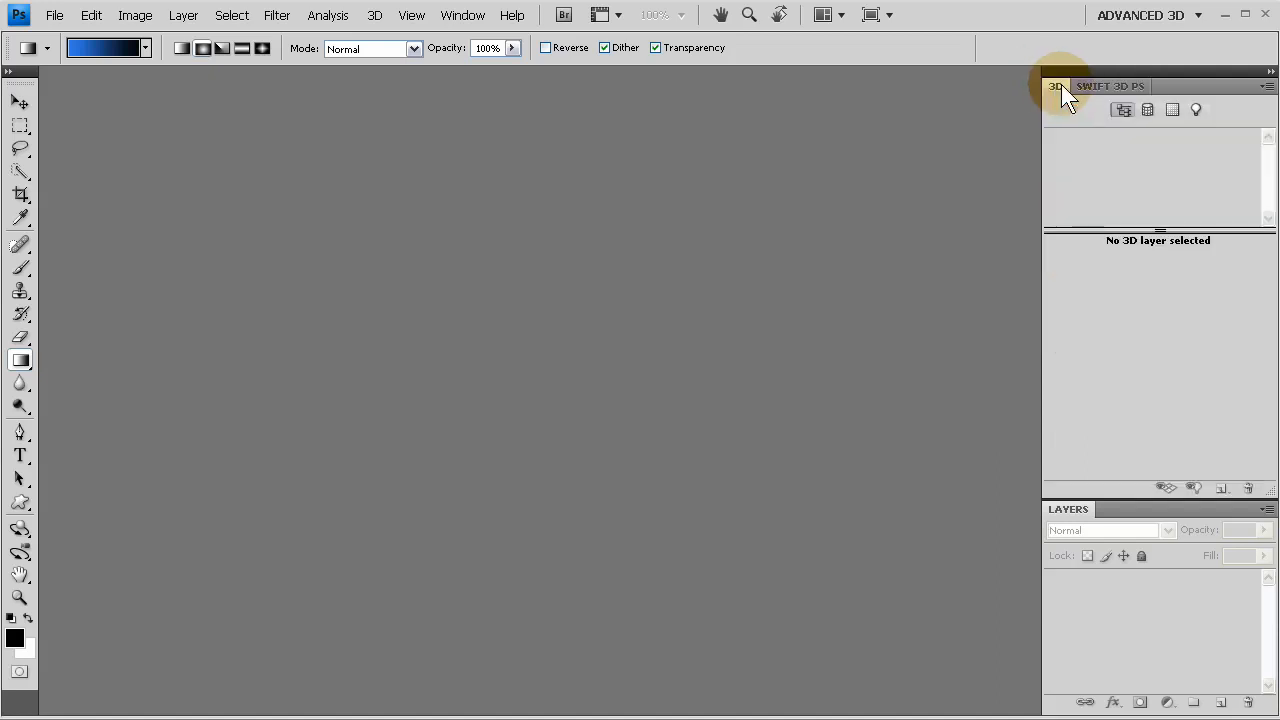
left_click(1117, 85)
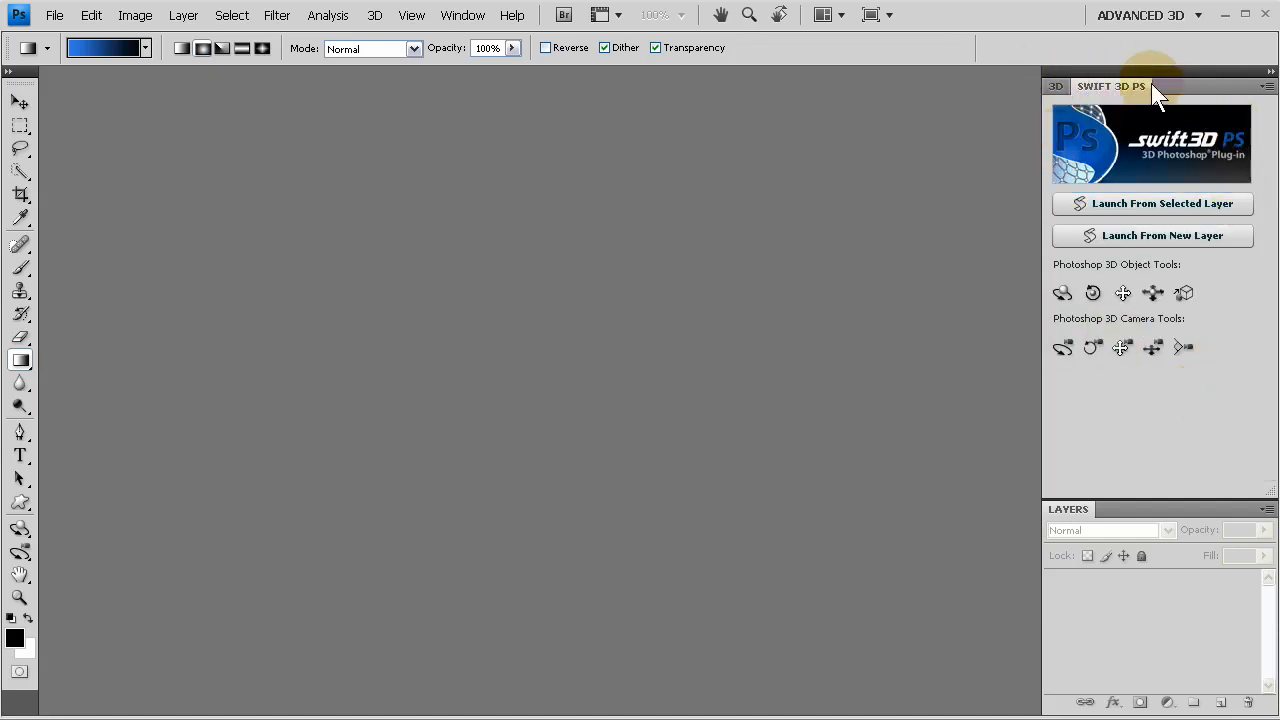
- Save the layout as a workspace named with the owner's first name plus "PS3D Workspace", capturing panel locations, keyboard shortcuts and menus
left_click(462, 15)
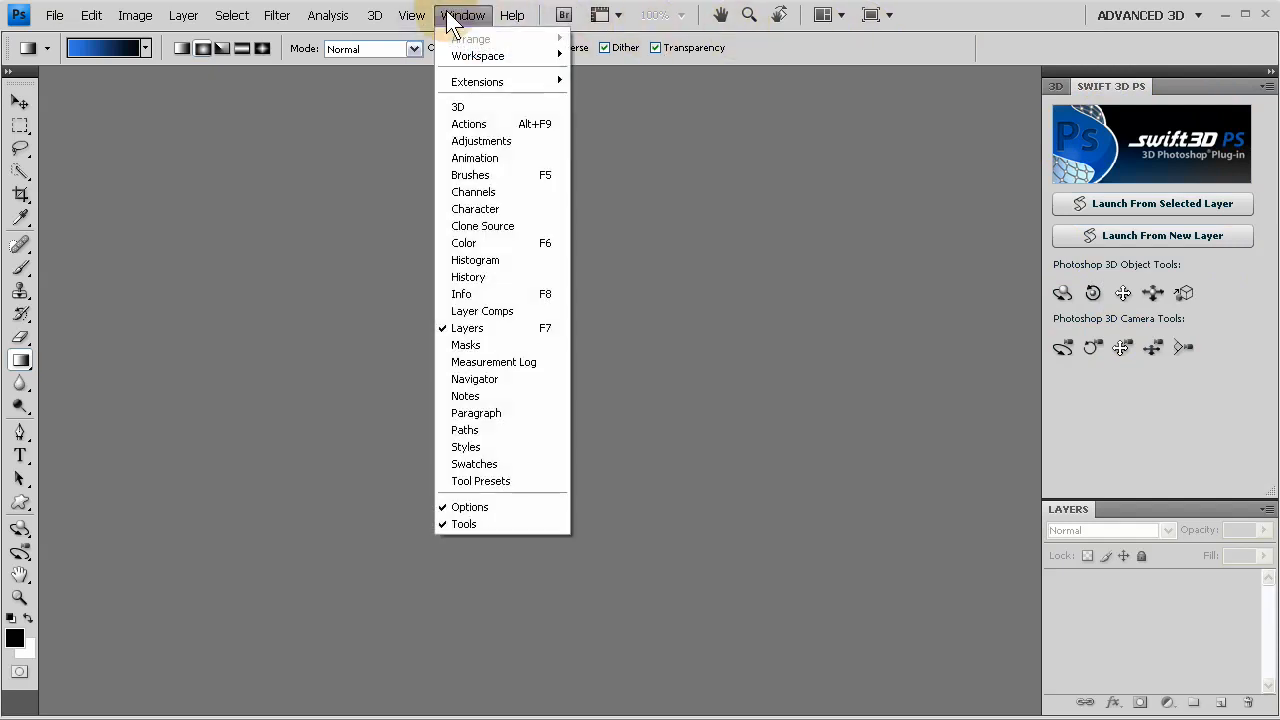
mouse_move(483, 61)
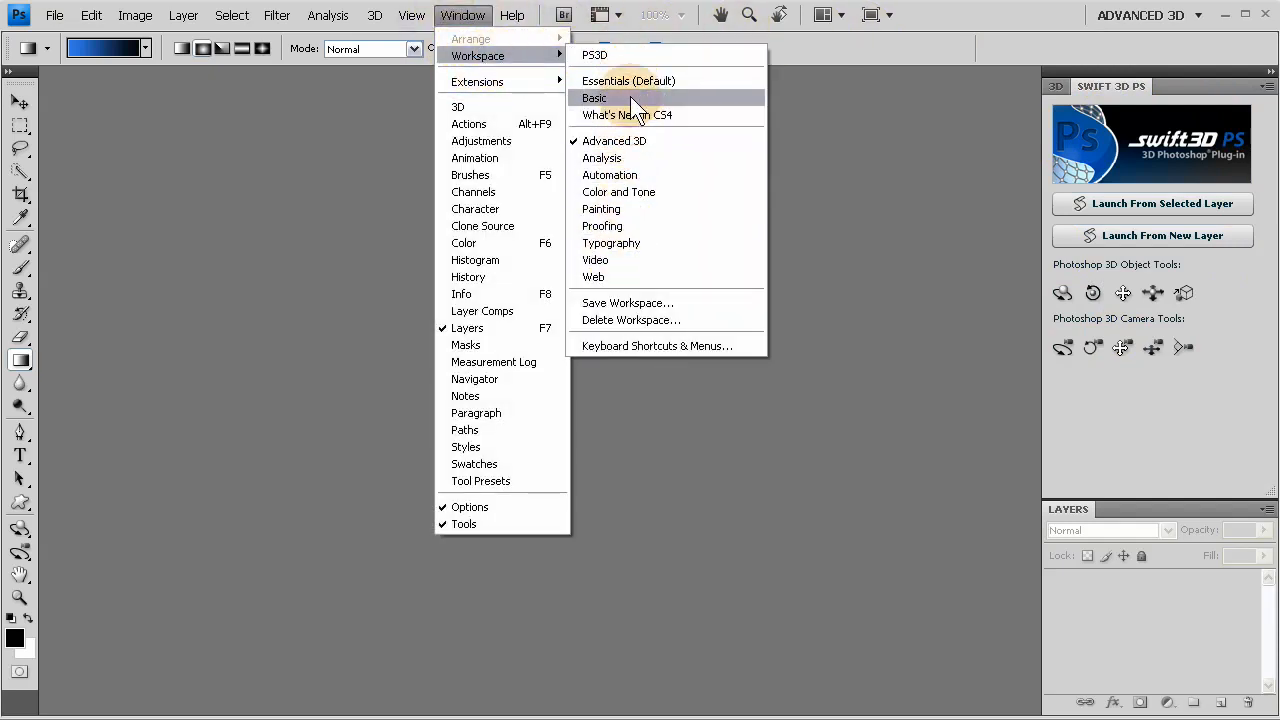
left_click(630, 304)
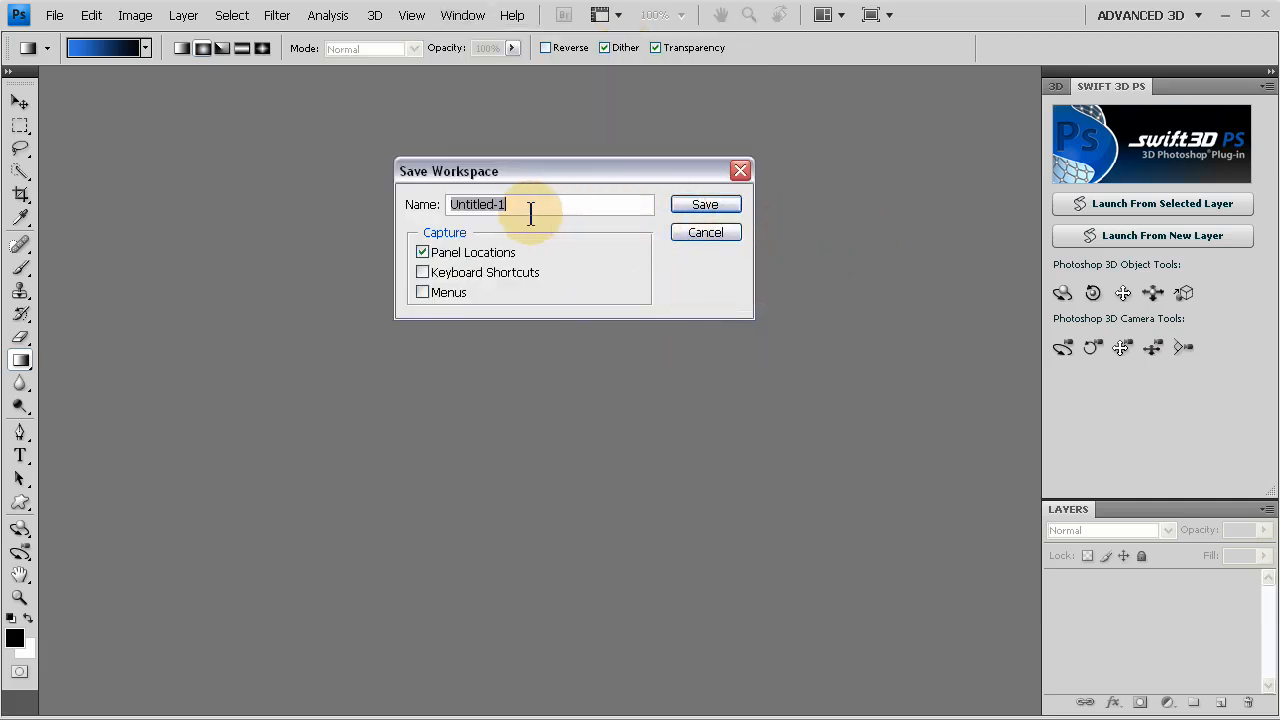
left_click(422, 272)
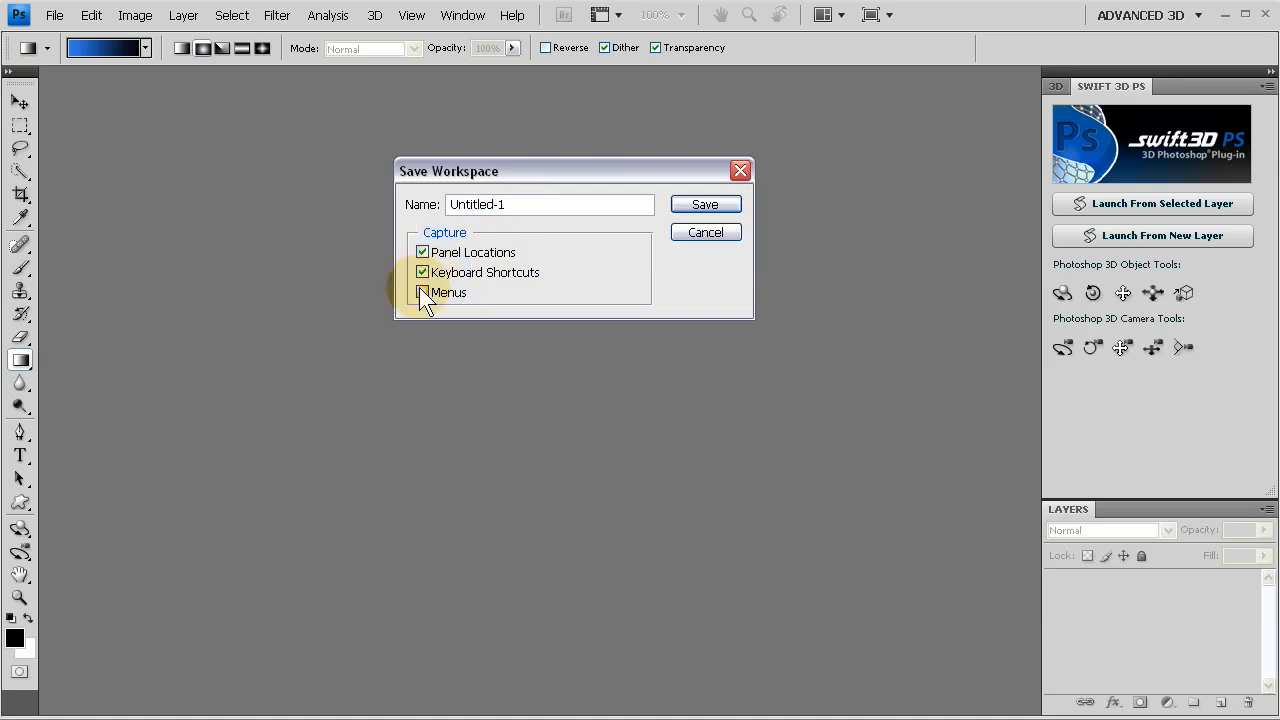
left_click(421, 292)
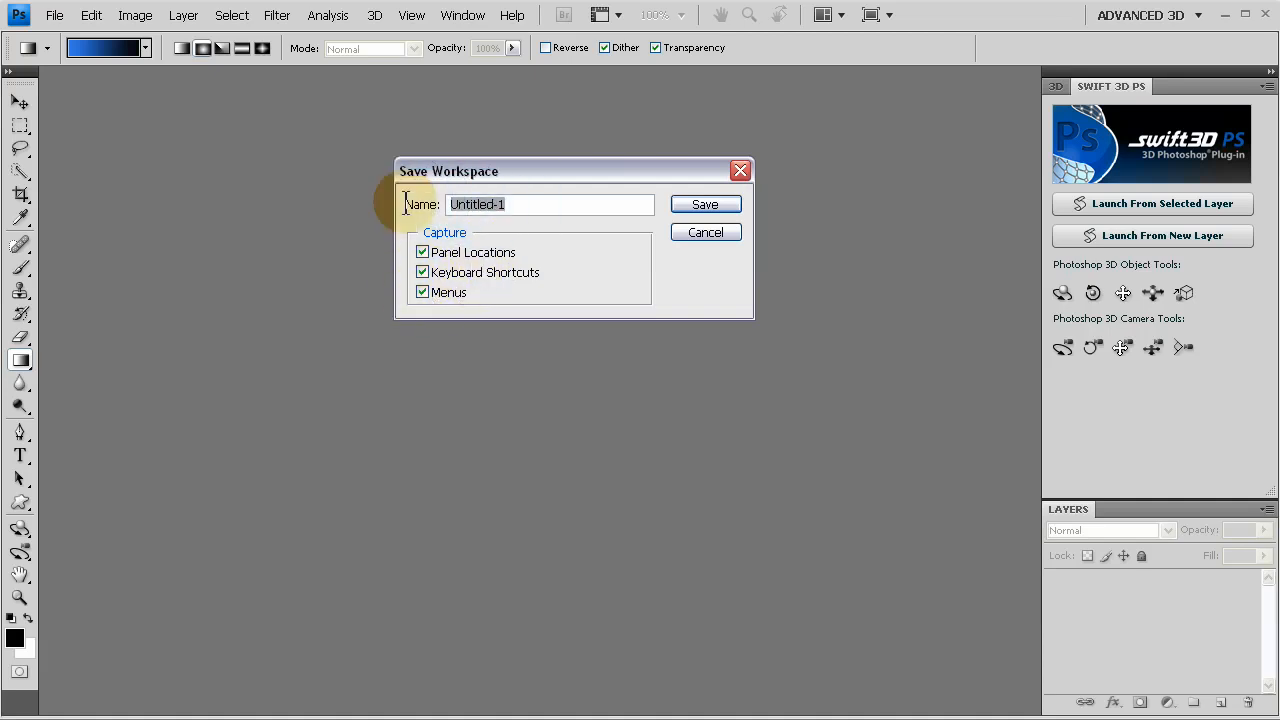
type("Adam's PS3")
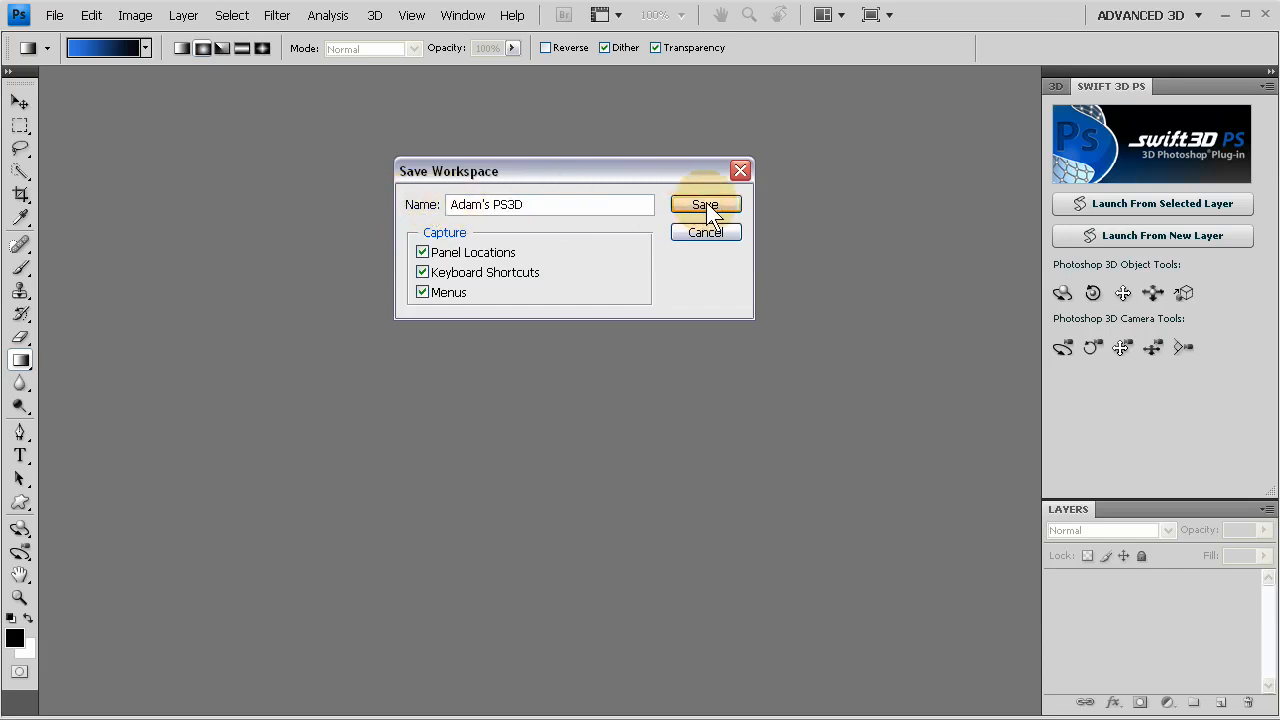
type("D")
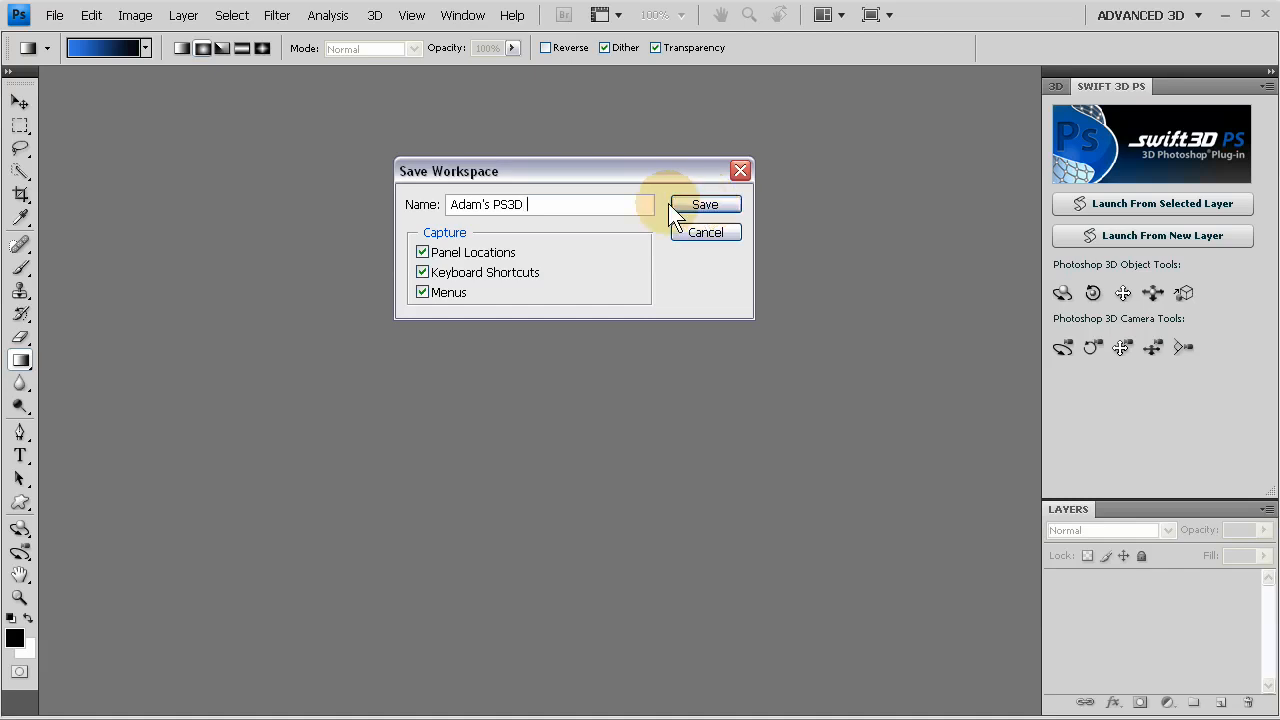
type(" Workspace")
left_click(724, 202)
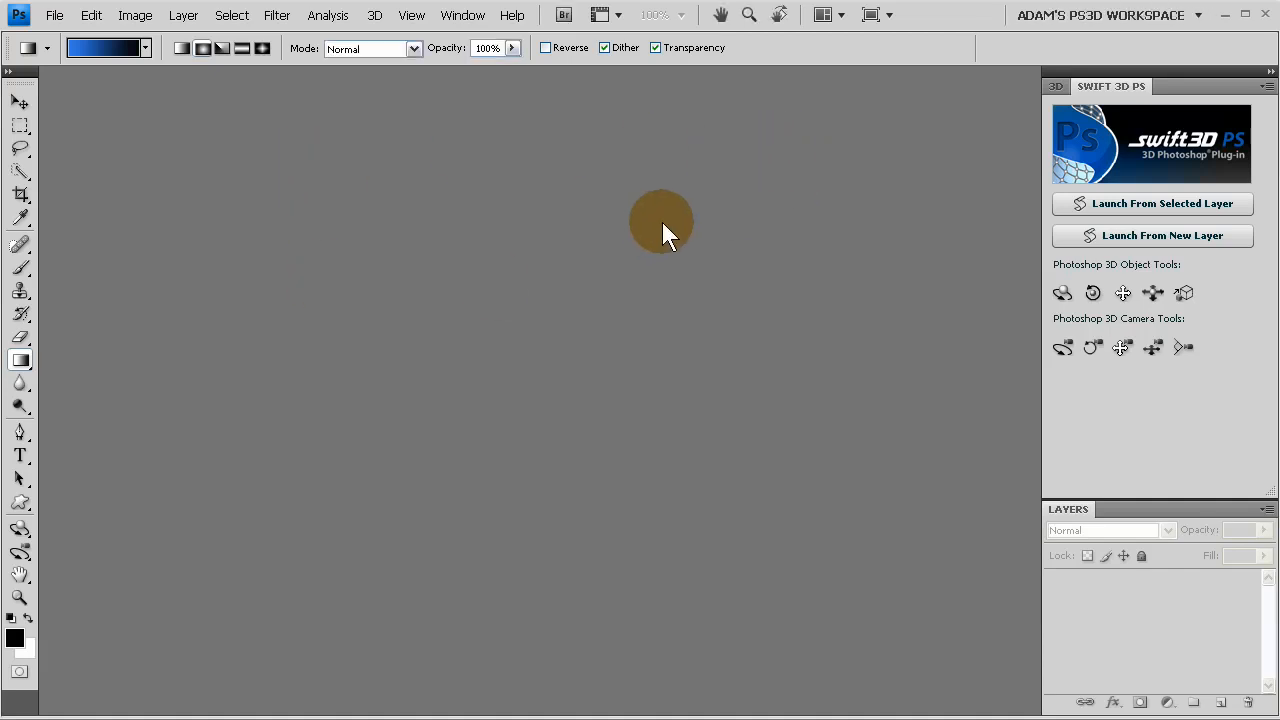
left_click(1196, 16)
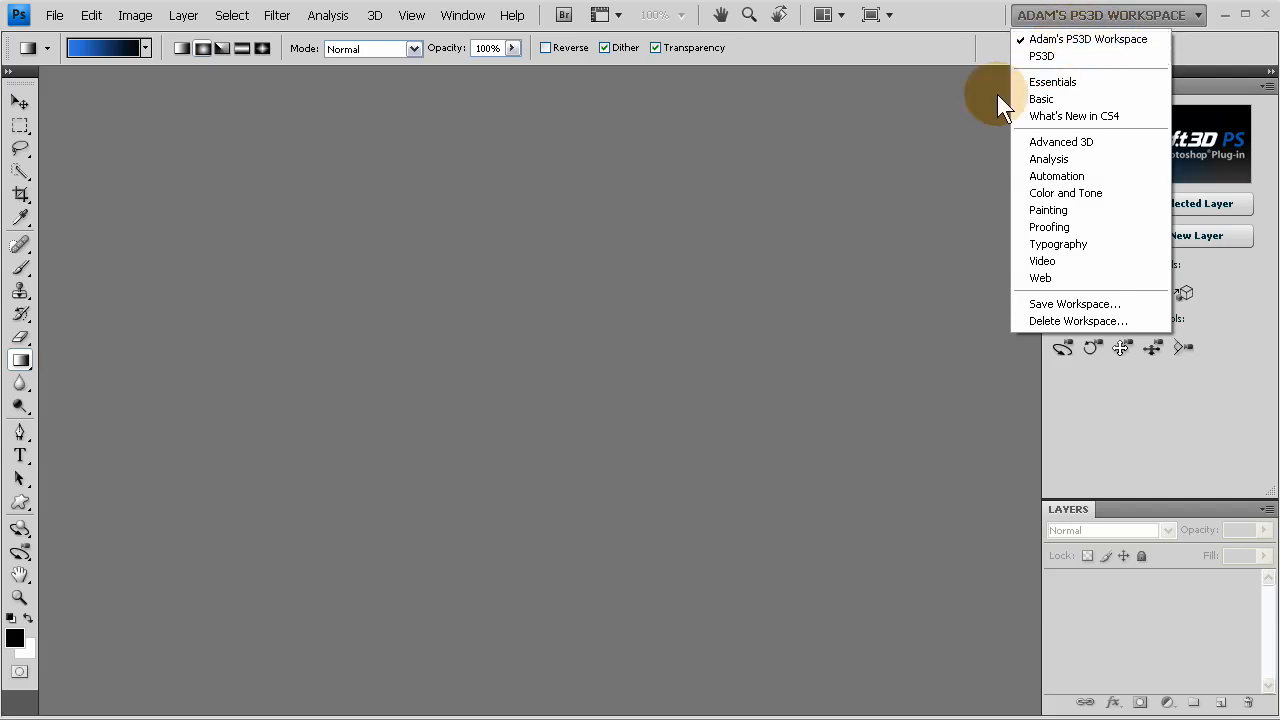
left_click(826, 168)
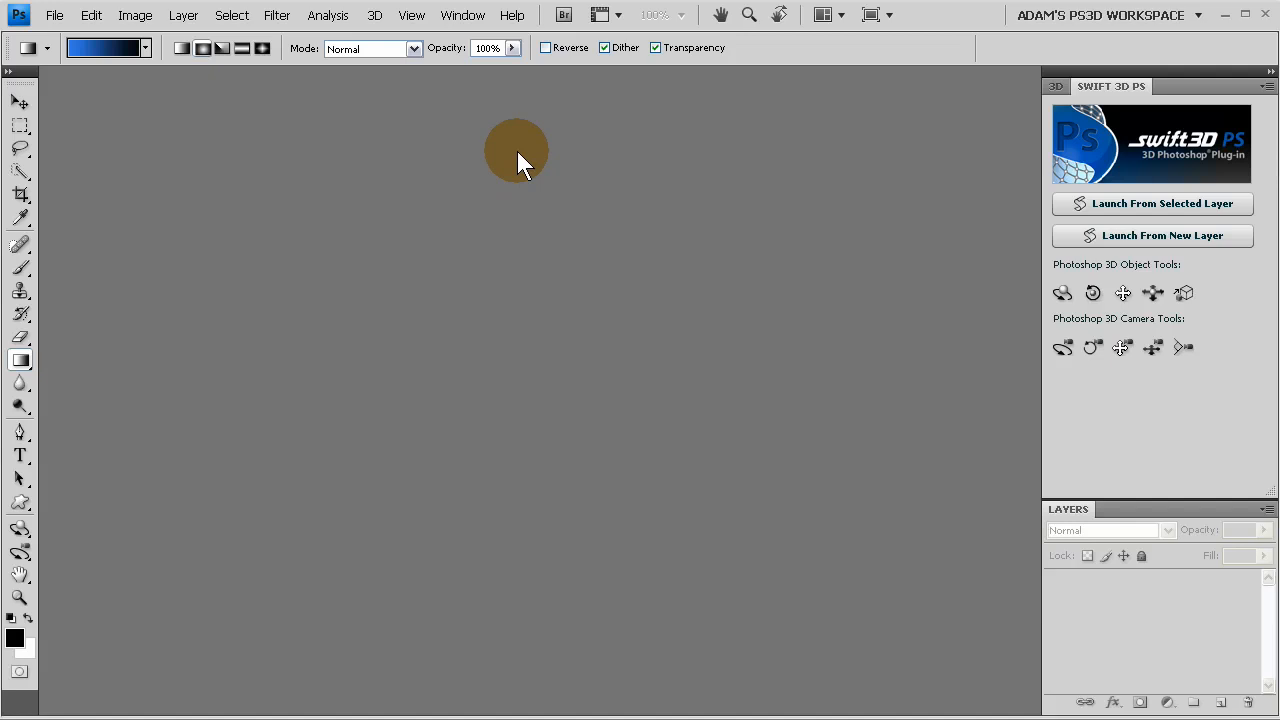
- Create a new 640 x 480 pixel RGB document from the Web preset with a white background
left_click(54, 15)
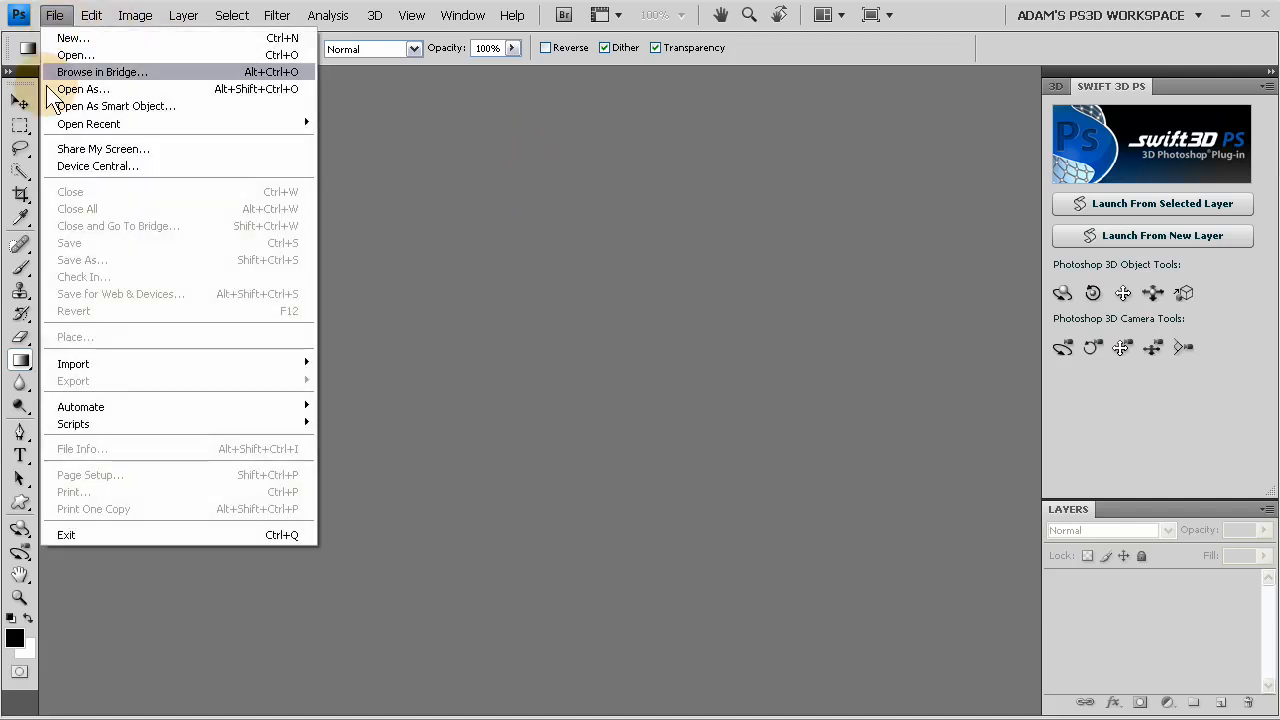
left_click(72, 38)
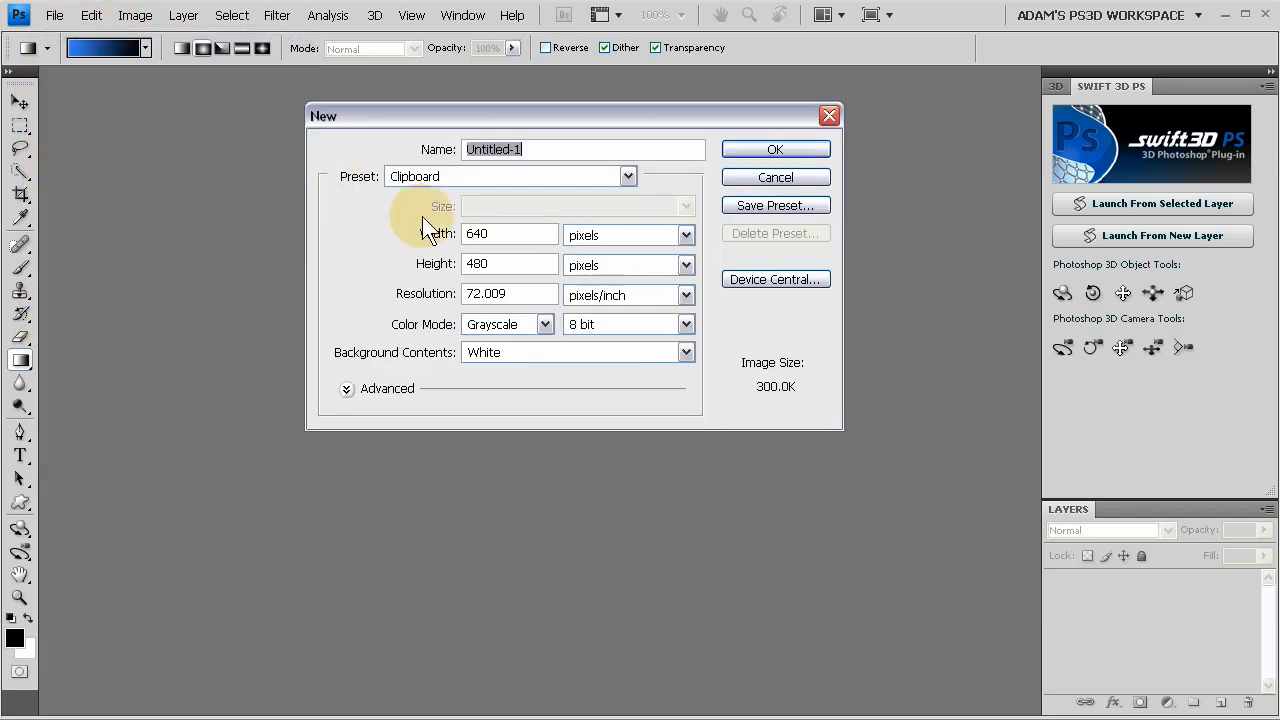
left_click(628, 176)
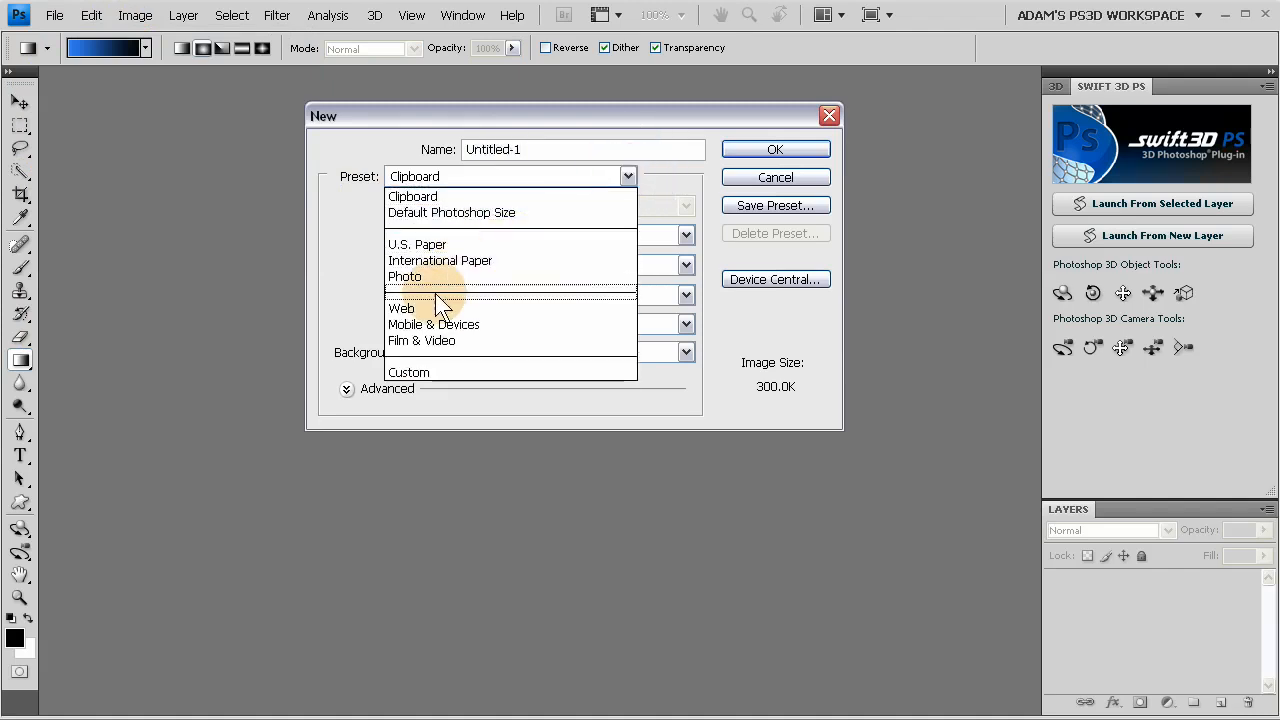
left_click(437, 295)
left_click(776, 149)
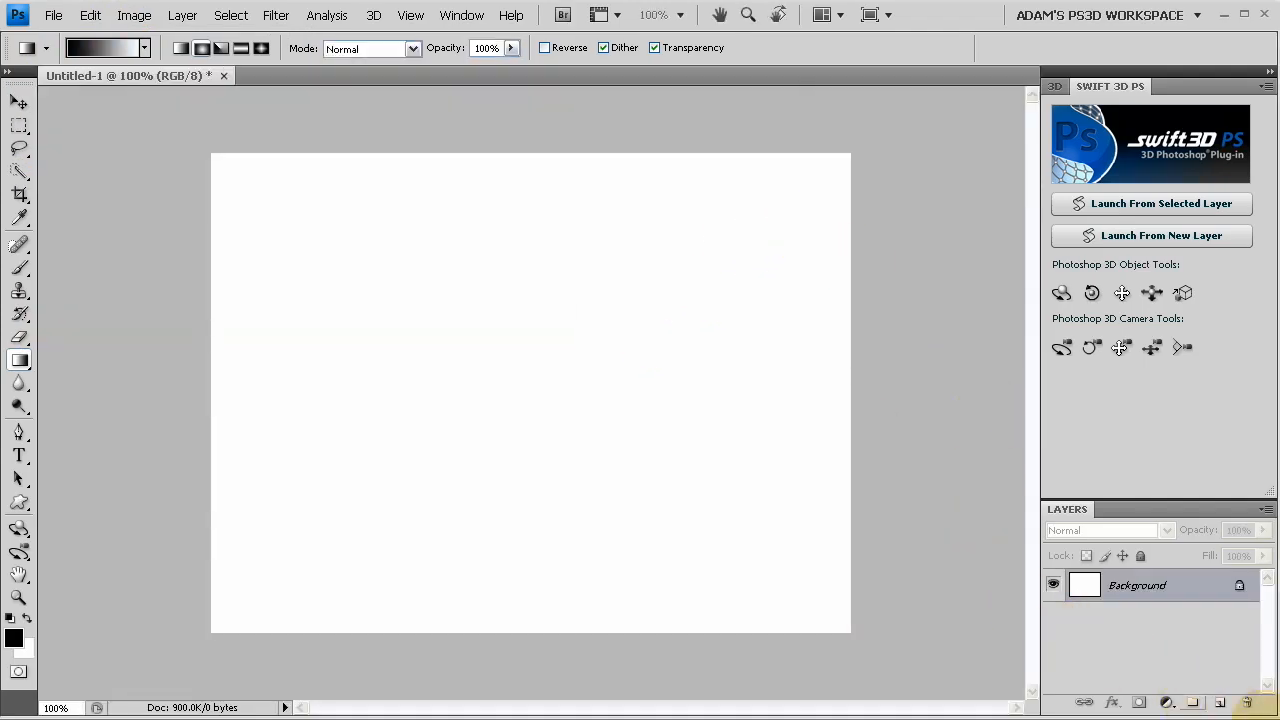
- Add a new layer above the background and set the Gradient tool to a radial gradient
left_click(1222, 704)
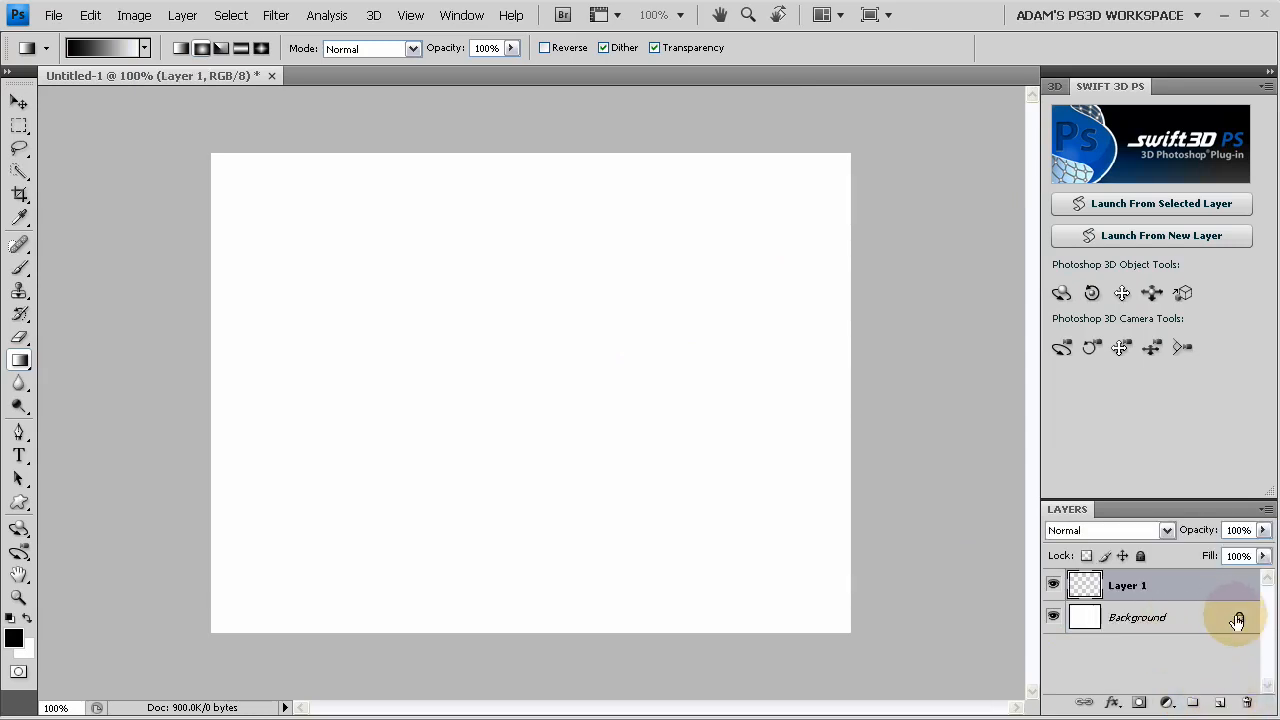
left_click(20, 361)
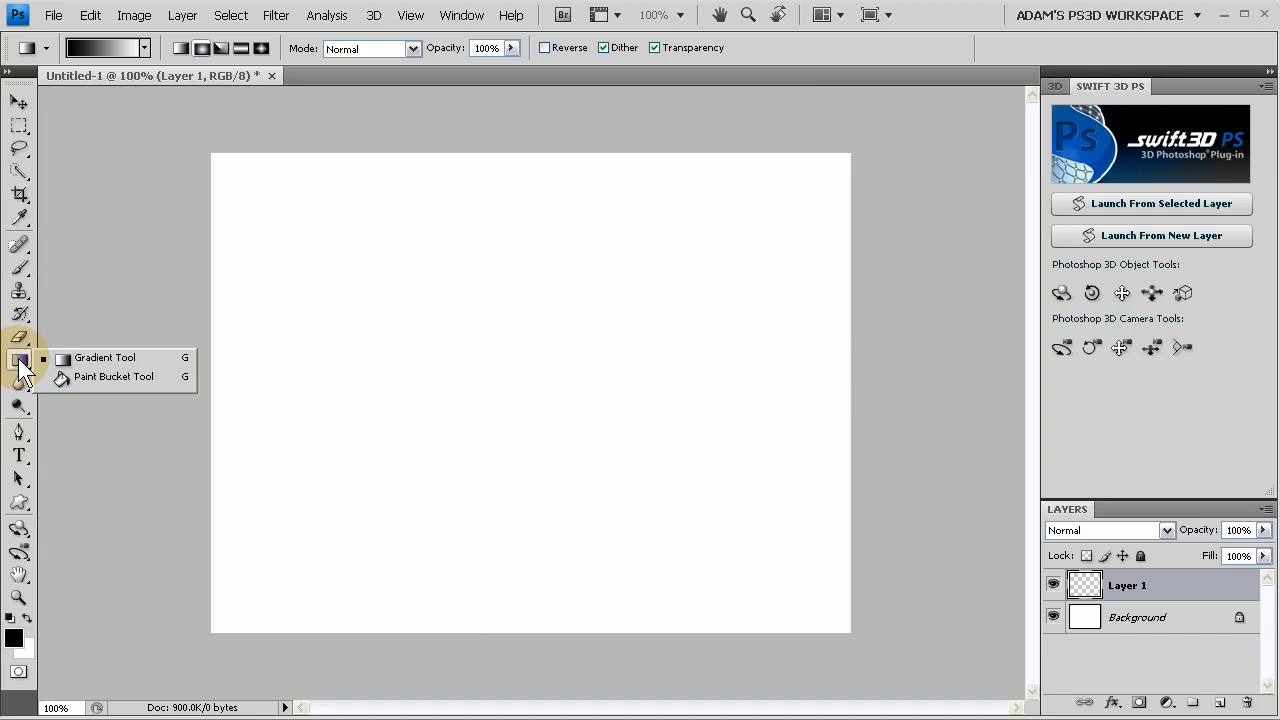
left_click(90, 357)
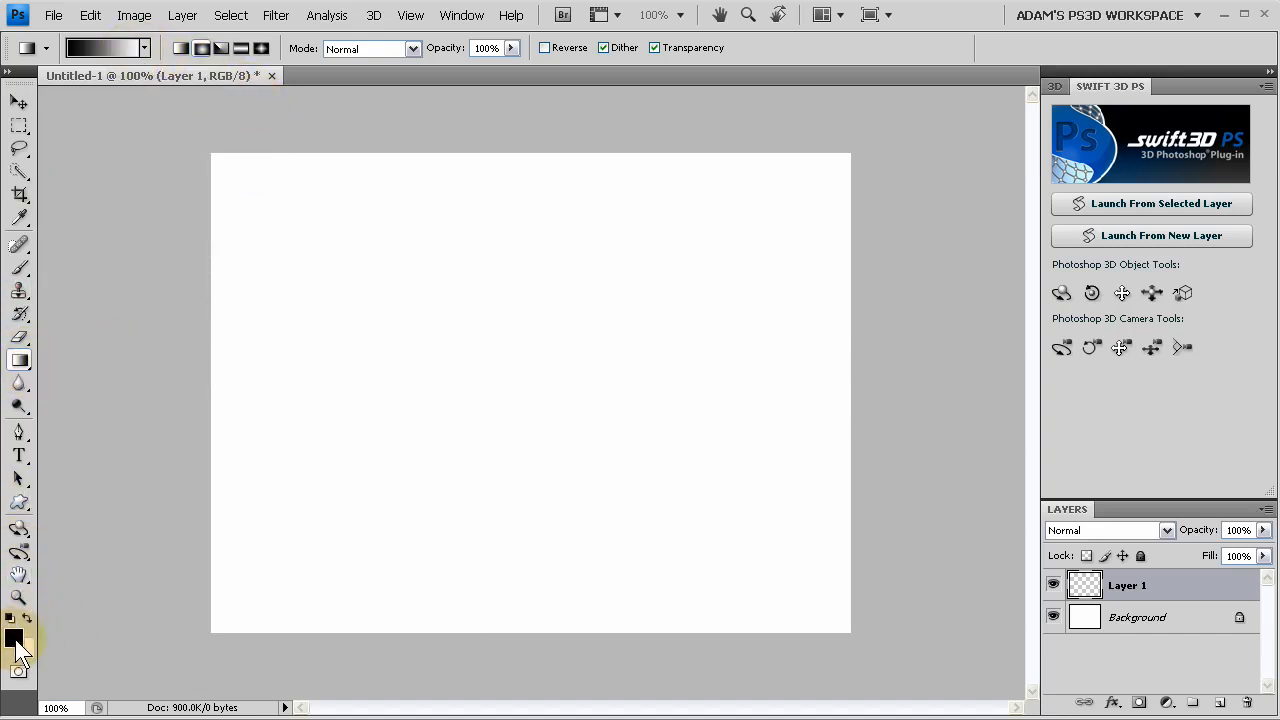
left_click(202, 46)
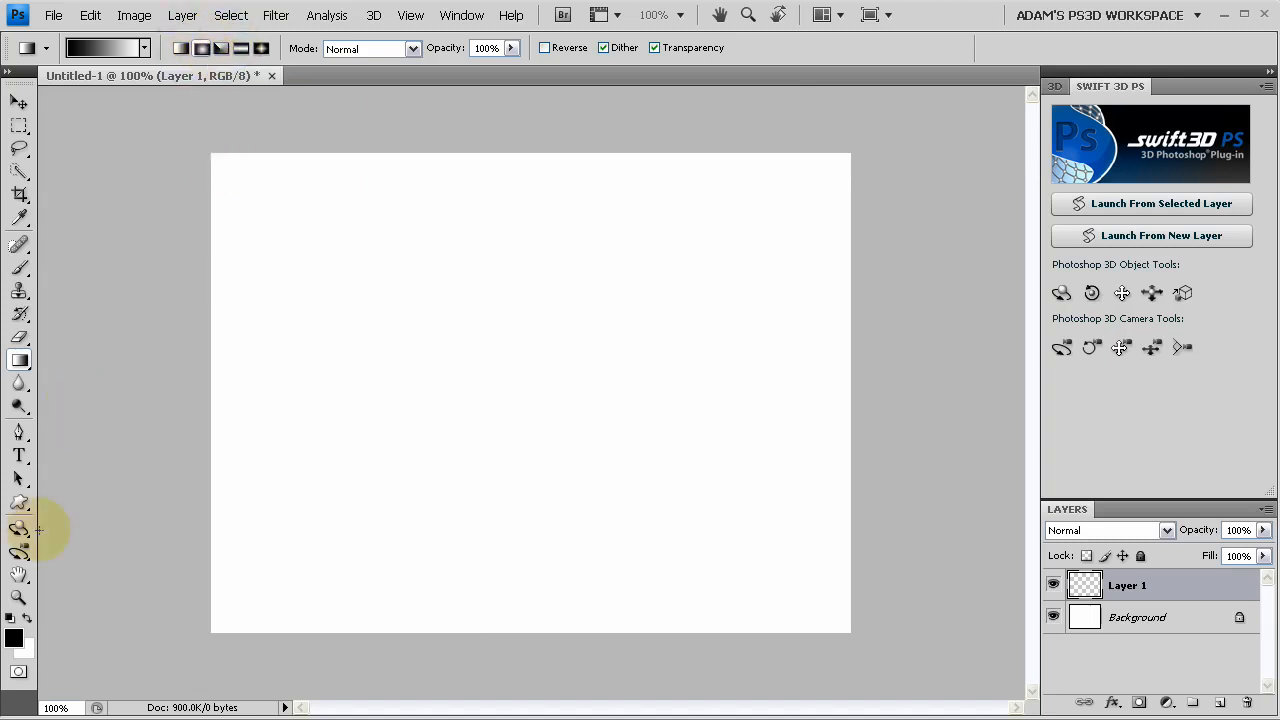
- Set the foreground color to a bright blue with a hue of 209° and return to the Gradient tool
left_click(16, 638)
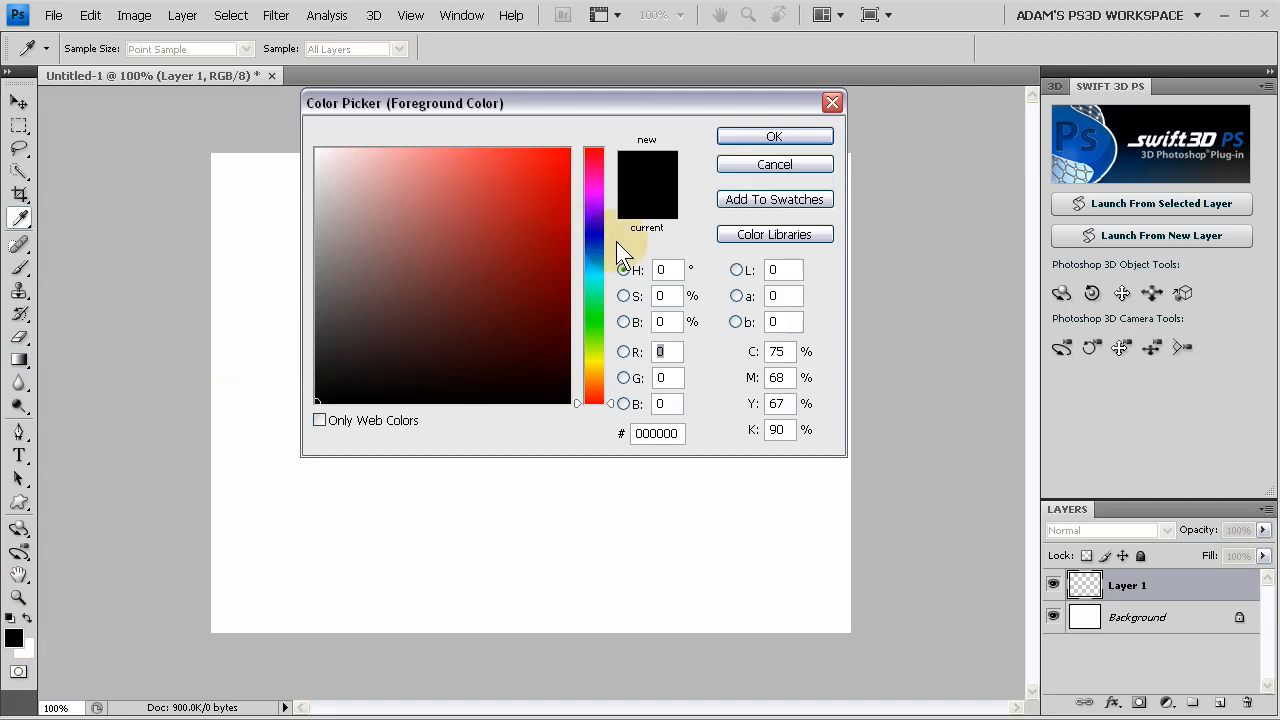
mouse_move(606, 246)
left_mouse_down()
mouse_move(606, 260)
mouse_move(586, 255)
left_mouse_up()
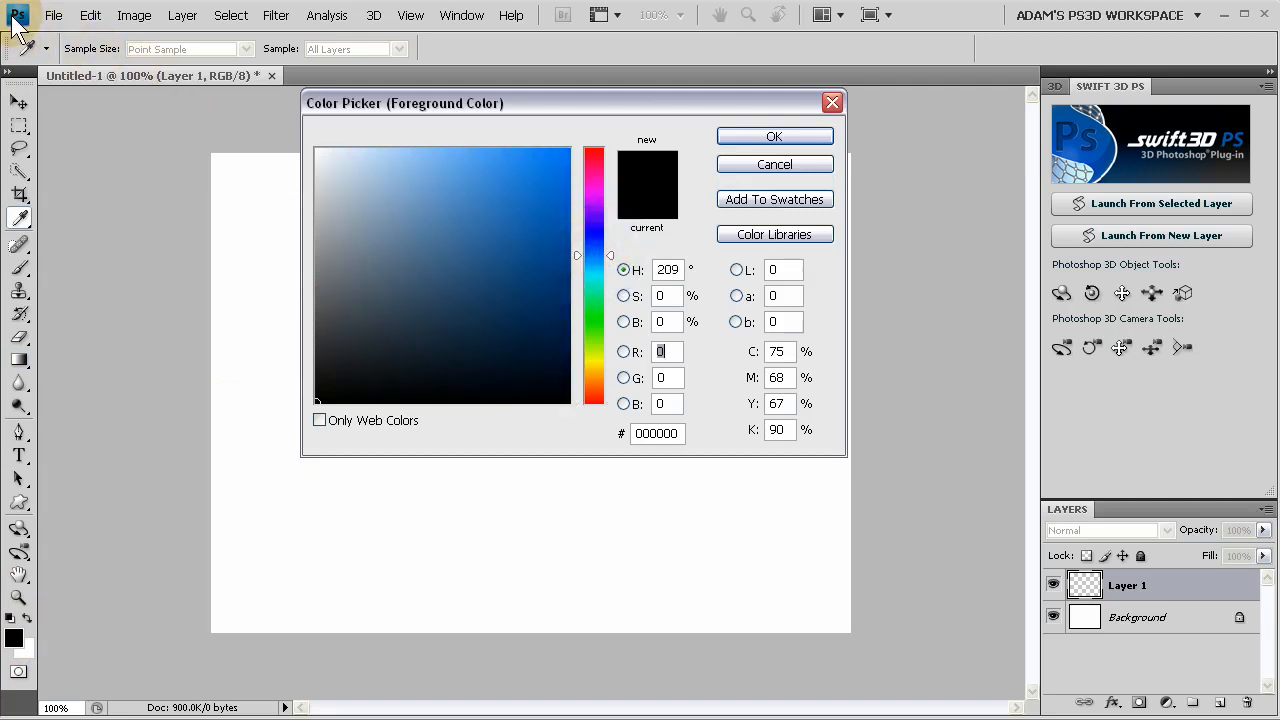
left_click_drag(452, 148, 515, 177)
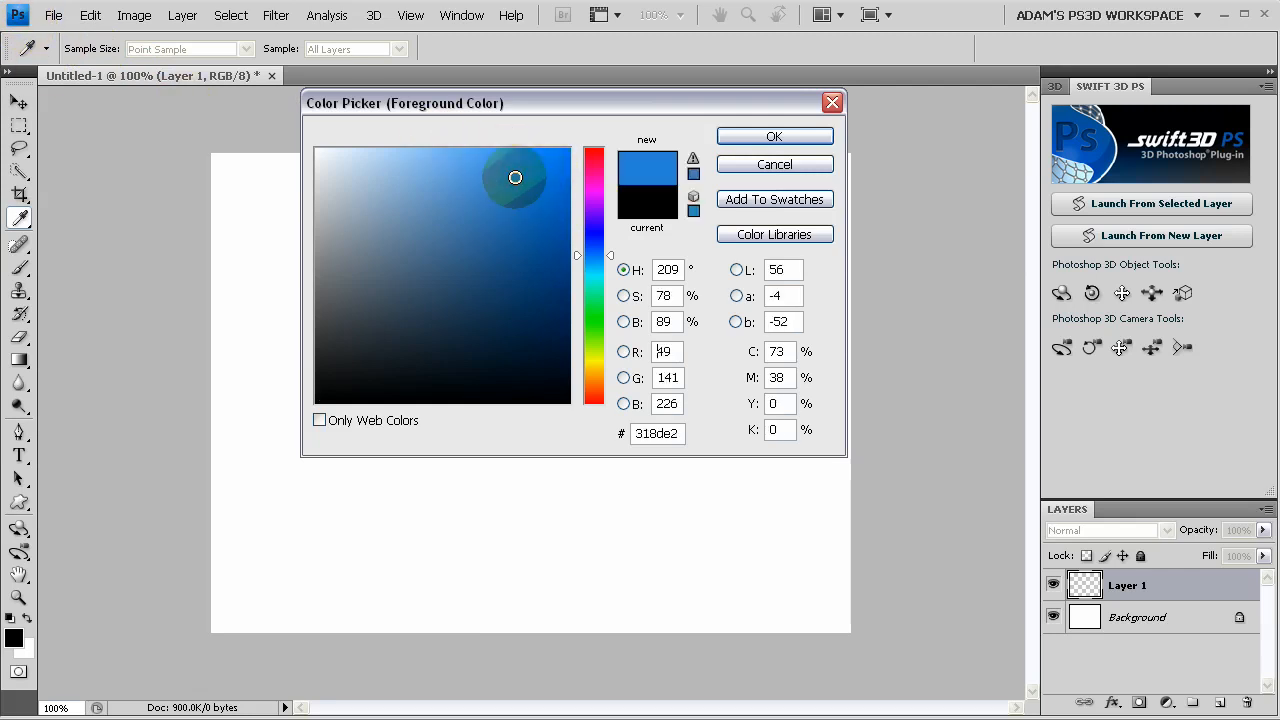
left_click_drag(515, 170, 509, 155)
left_click(757, 136)
key("g")
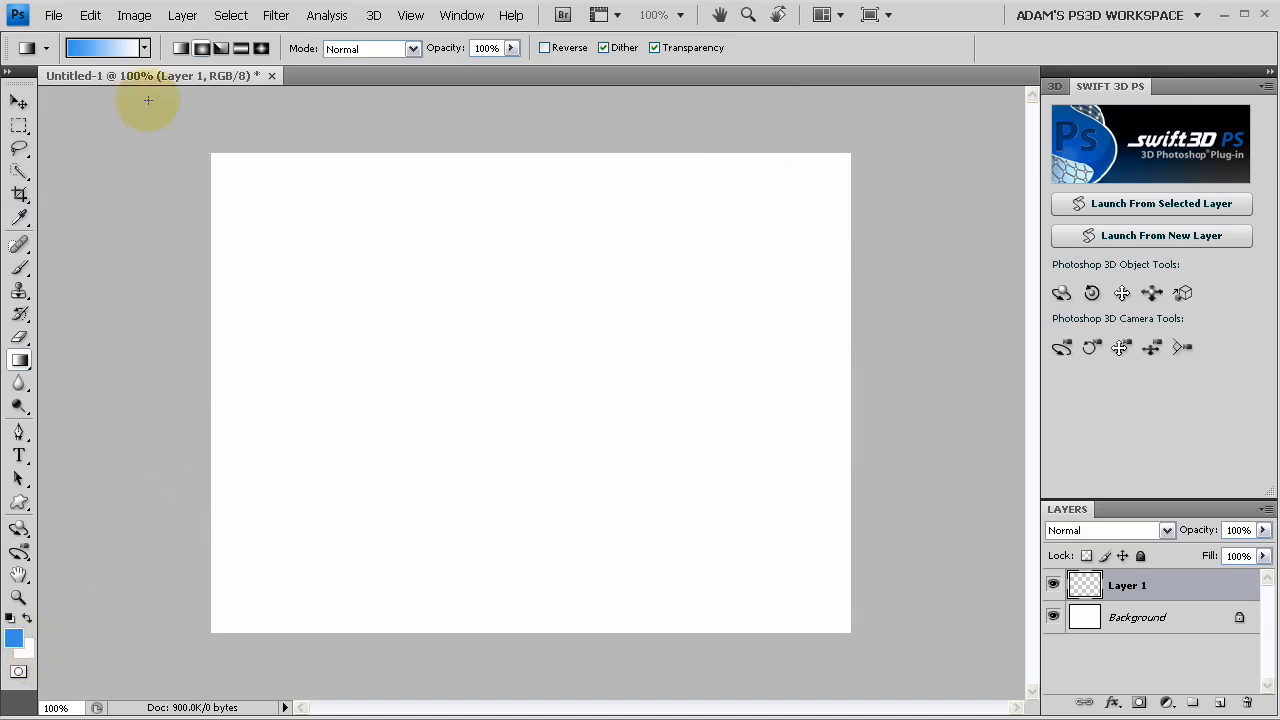
- Set the background color to near-black 050505 and return to the Gradient tool
left_click(29, 651)
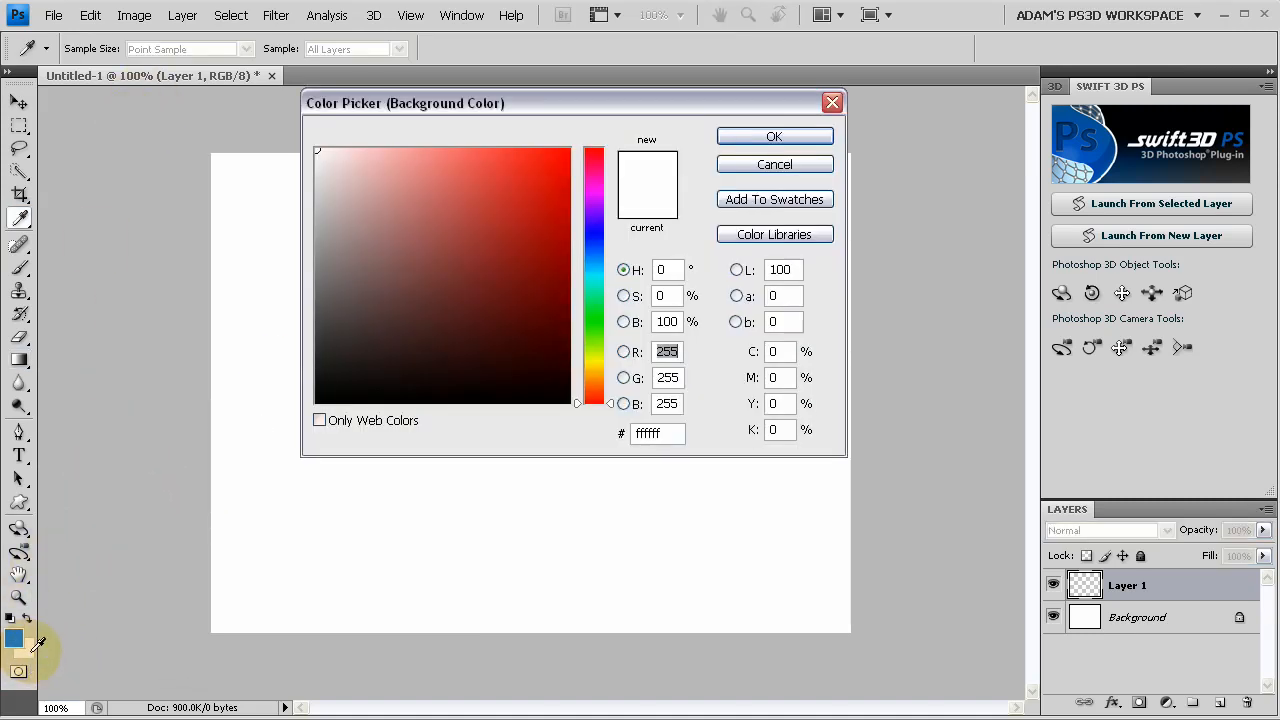
left_click(325, 398)
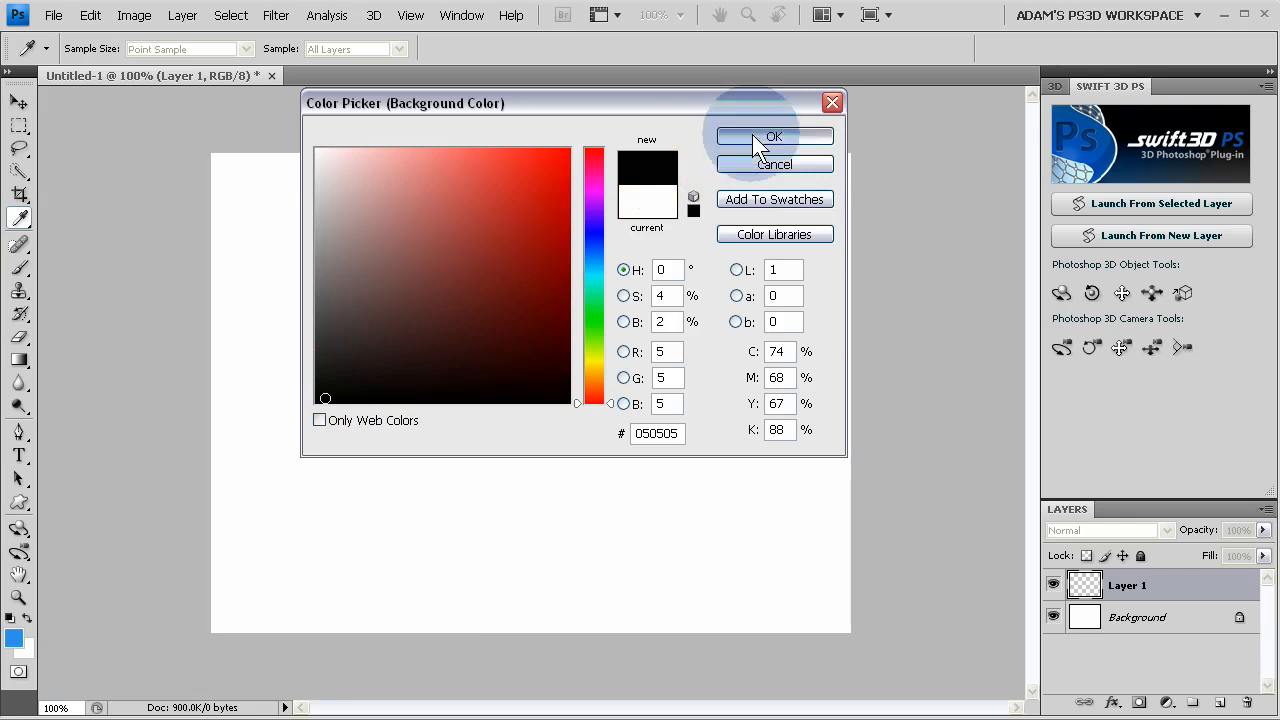
left_click(760, 138)
key("g")
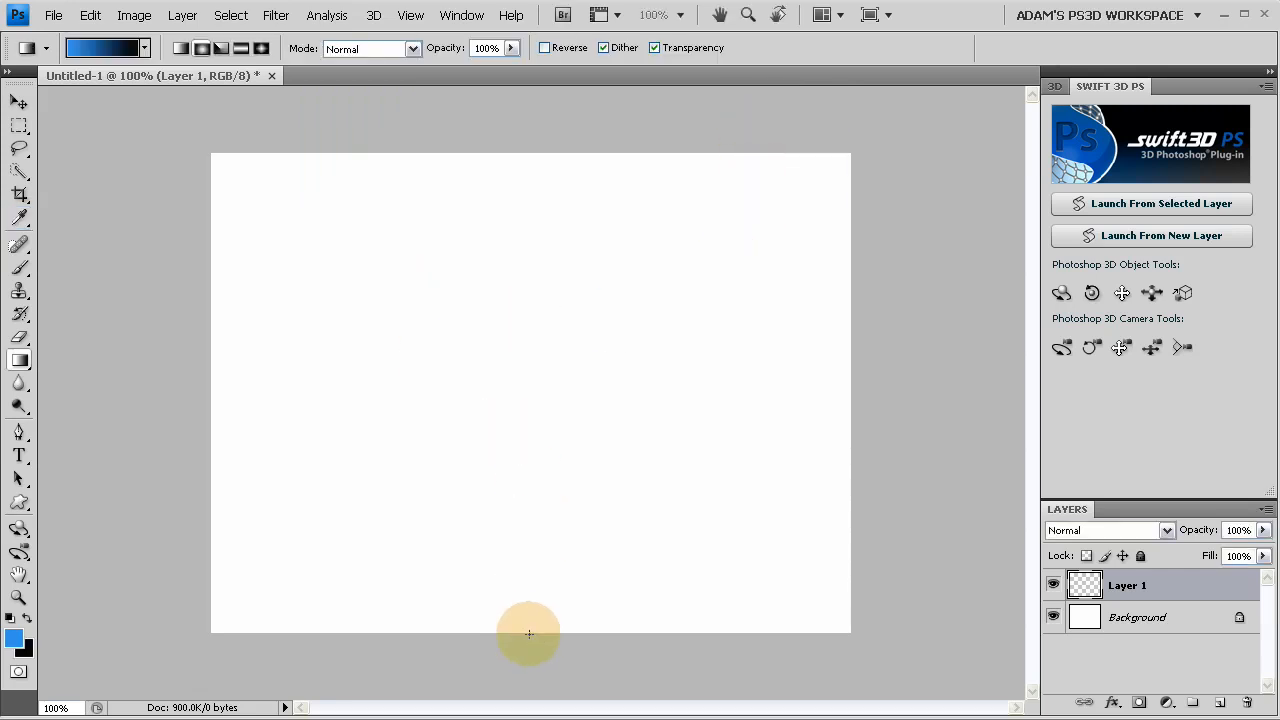
- Draw the radial gradient from the canvas's bottom centre up to its top edge, and fully lock the gradient layer
left_click_drag(534, 634, 528, 149)
left_click(20, 99)
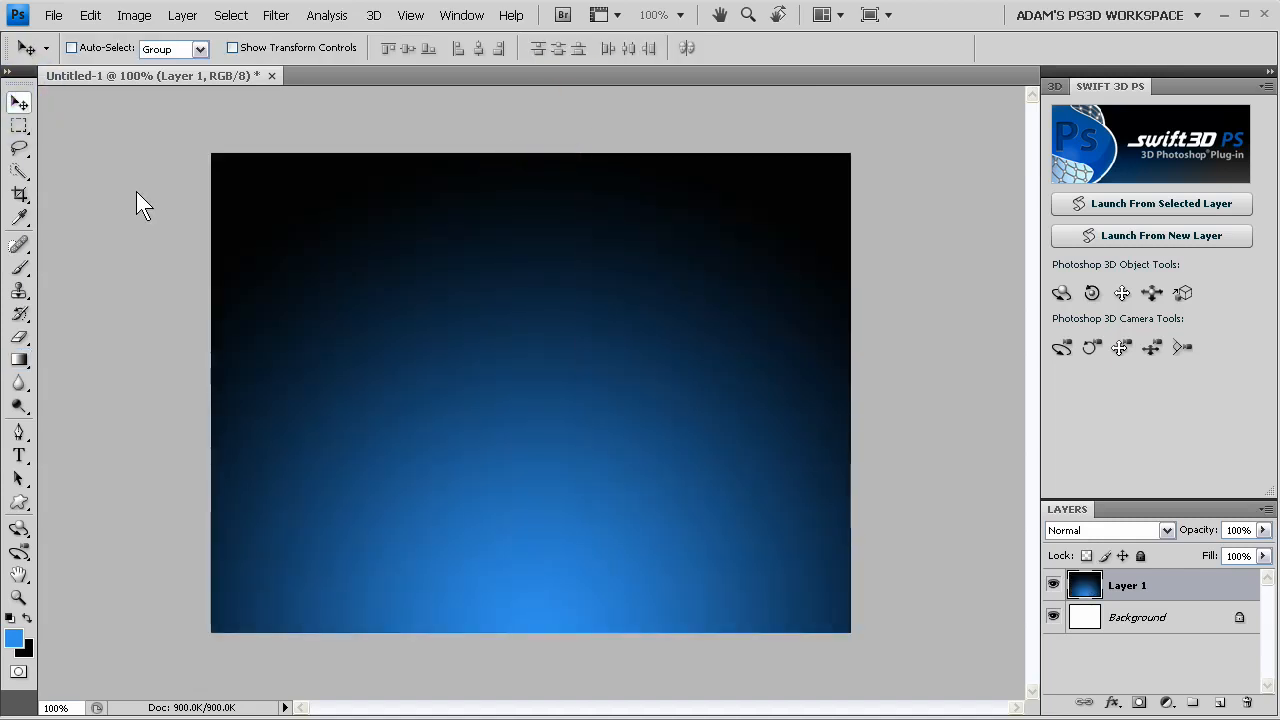
right_click(136, 192)
left_click(178, 240)
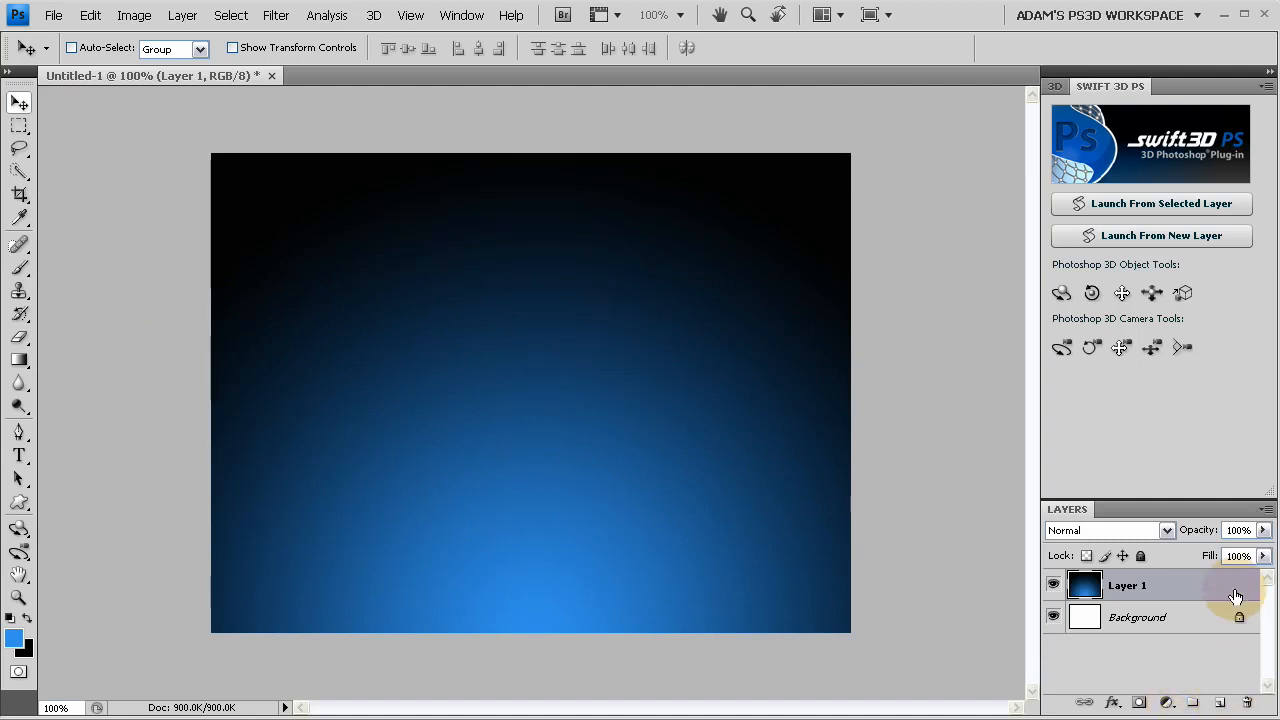
left_click(1140, 556)
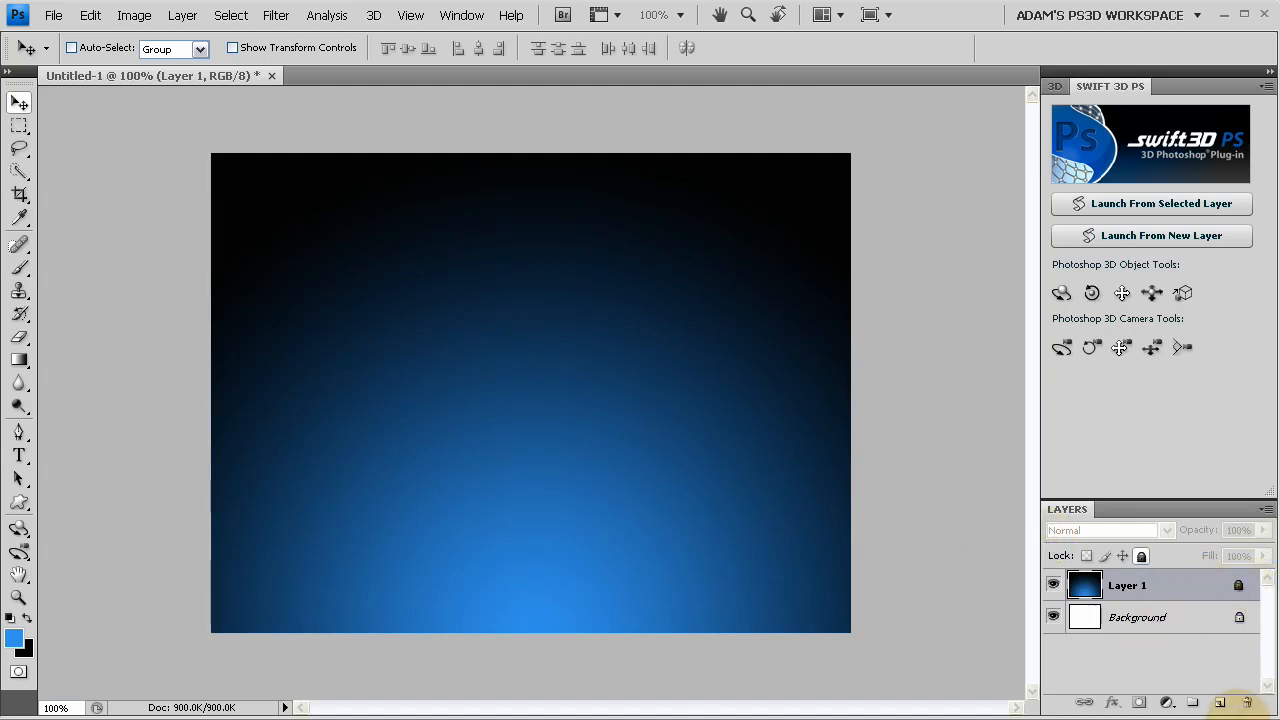
- Add a new empty layer above the locked gradient layer and launch Swift 3D PS from it
left_click(1220, 703)
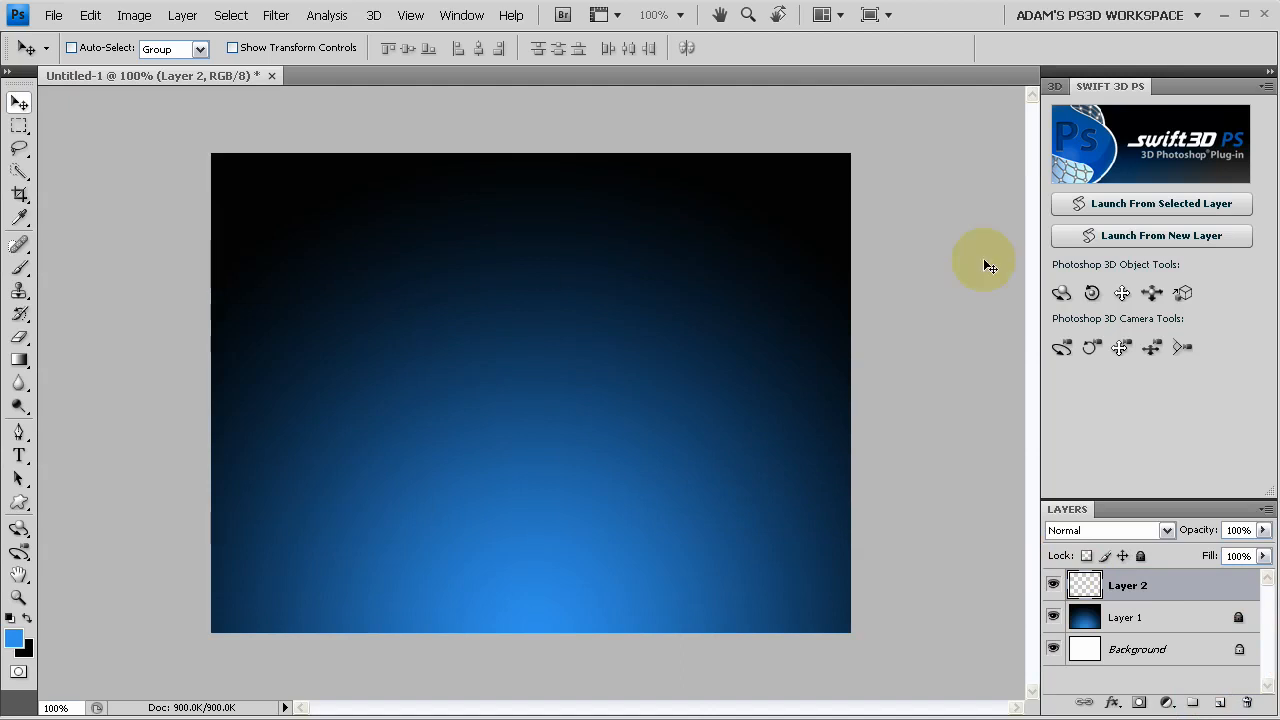
left_click(1248, 703)
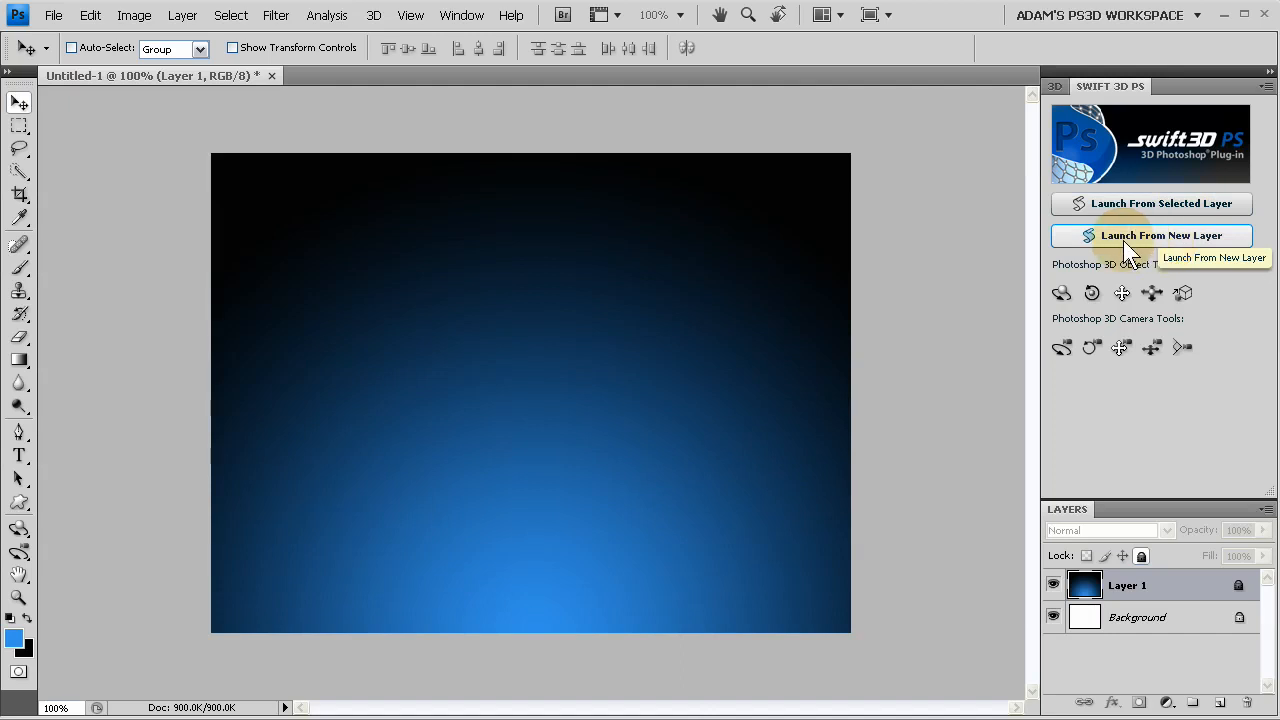
left_click(1220, 703)
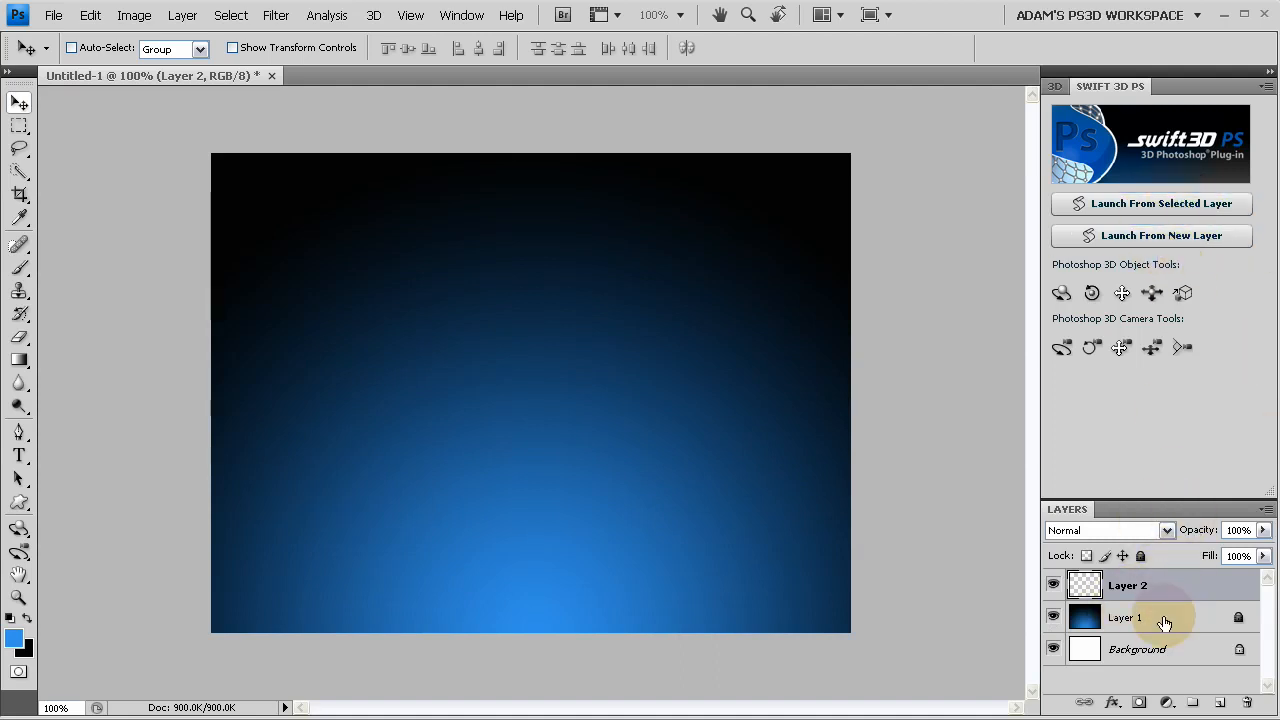
left_click(1151, 206)
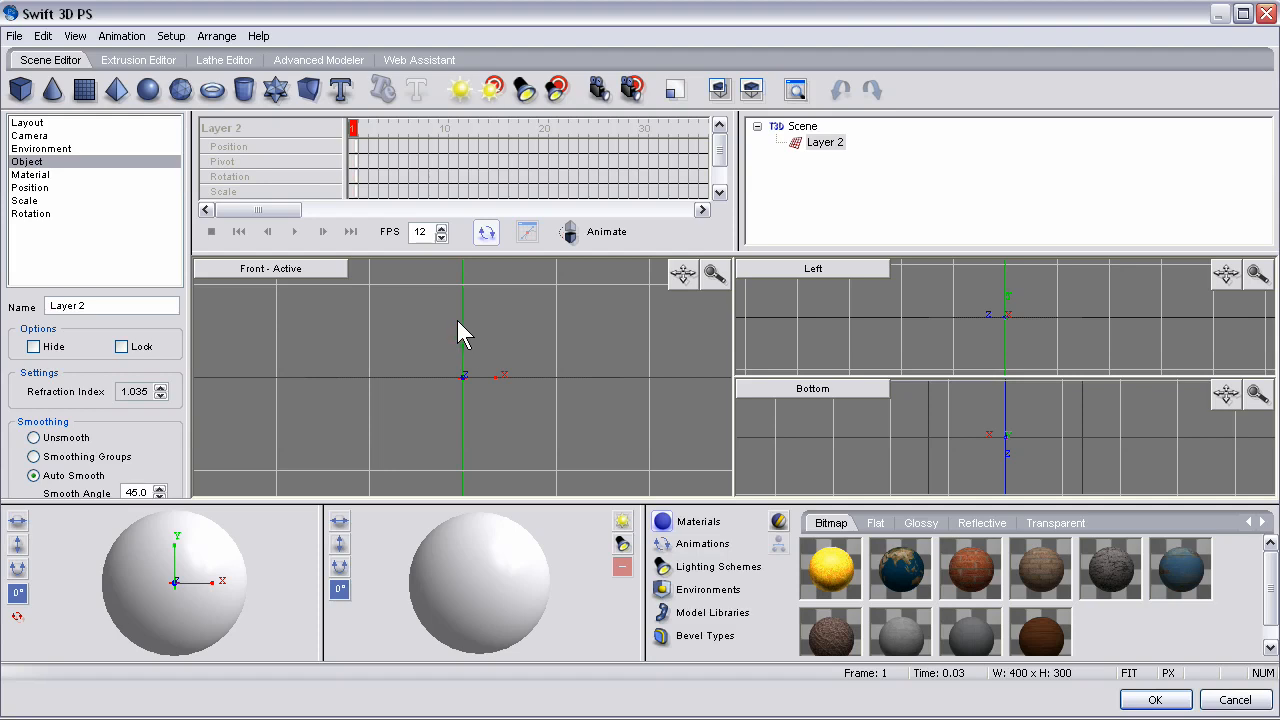
- Create a 3D text object in the scene
left_click(427, 238)
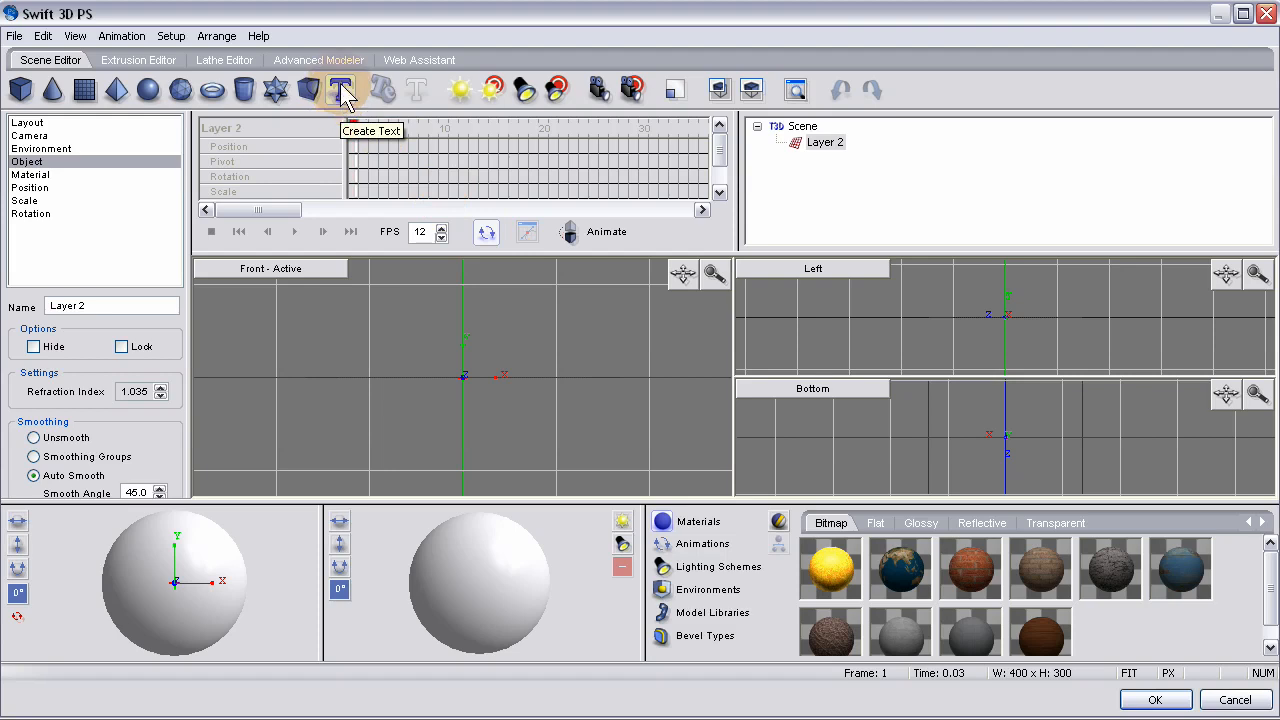
left_click(340, 88)
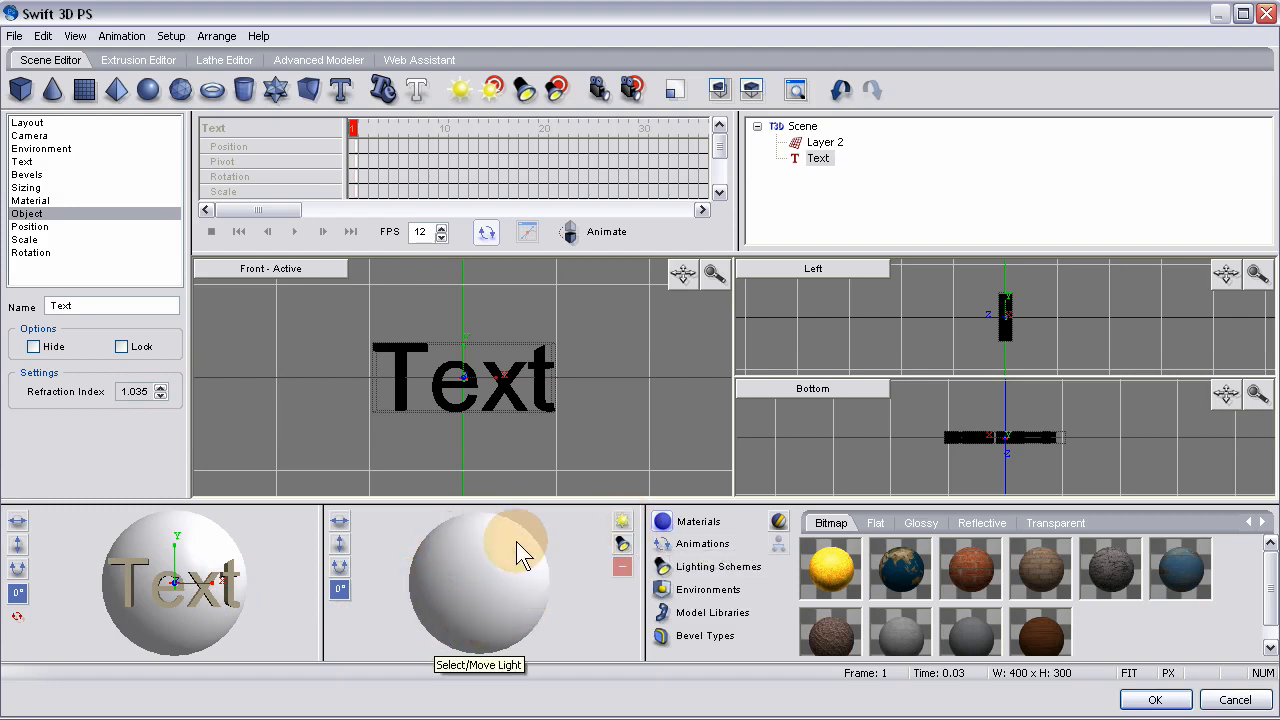
- Add two point lights to the scene, aiming one from the upper left and the other from the upper right
left_click_drag(516, 541, 499, 613)
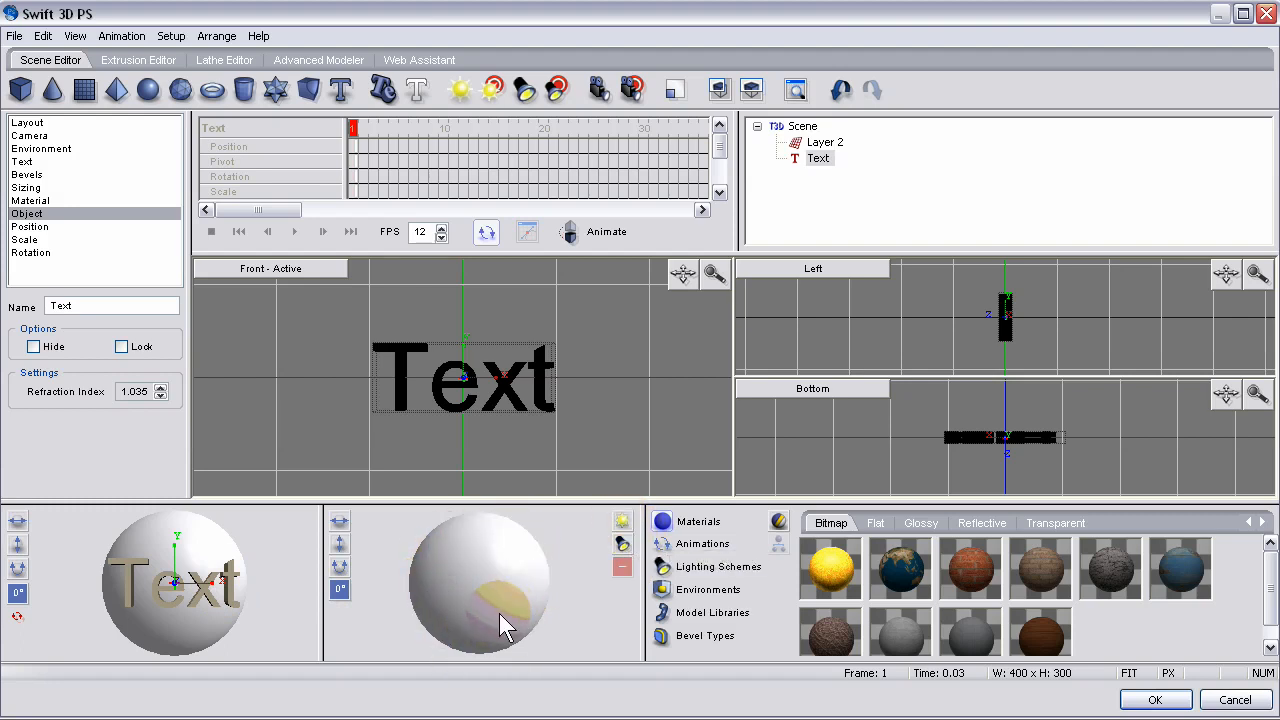
left_click(622, 522)
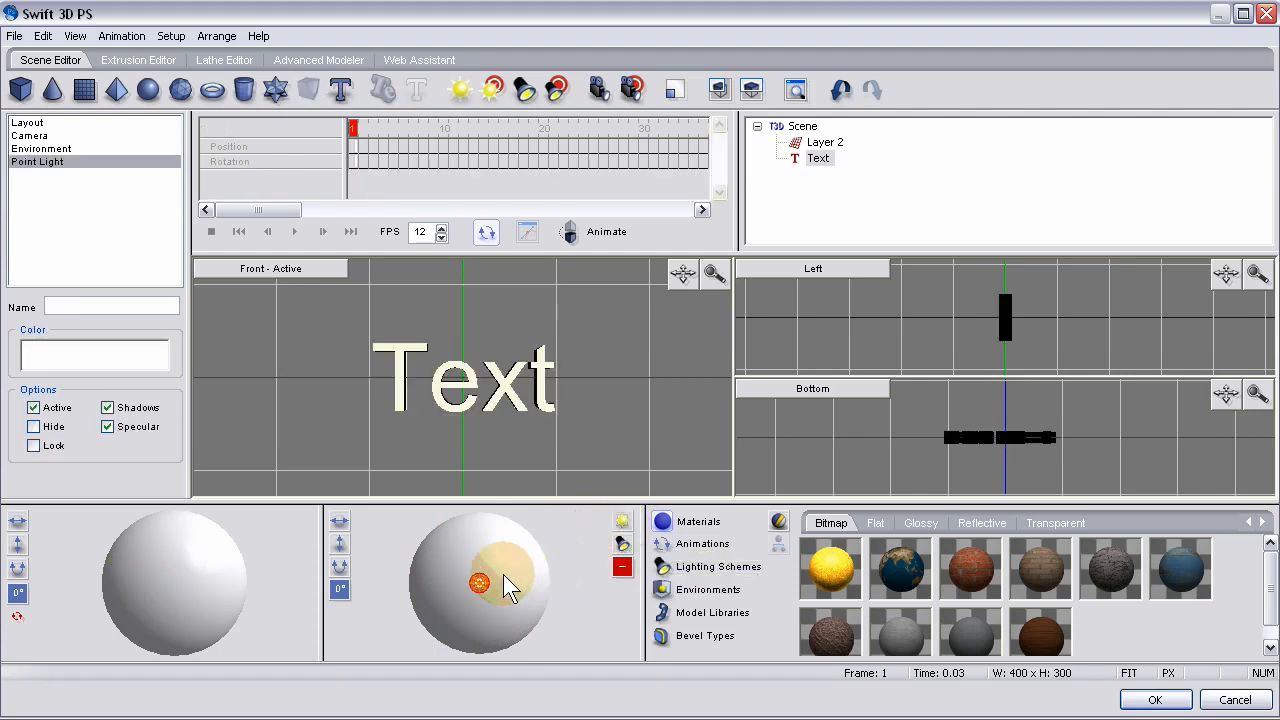
mouse_move(483, 591)
left_mouse_down()
mouse_move(466, 575)
mouse_move(457, 597)
mouse_move(449, 557)
mouse_move(471, 560)
mouse_move(509, 602)
mouse_move(440, 575)
mouse_move(460, 565)
mouse_move(460, 655)
mouse_move(460, 578)
mouse_move(448, 620)
mouse_move(465, 575)
mouse_move(485, 581)
mouse_move(493, 561)
mouse_move(423, 606)
mouse_move(420, 561)
left_mouse_up()
left_click(623, 527)
left_click_drag(514, 537, 534, 557)
- Replace the text object's wording with "swift3D"
left_click(510, 395)
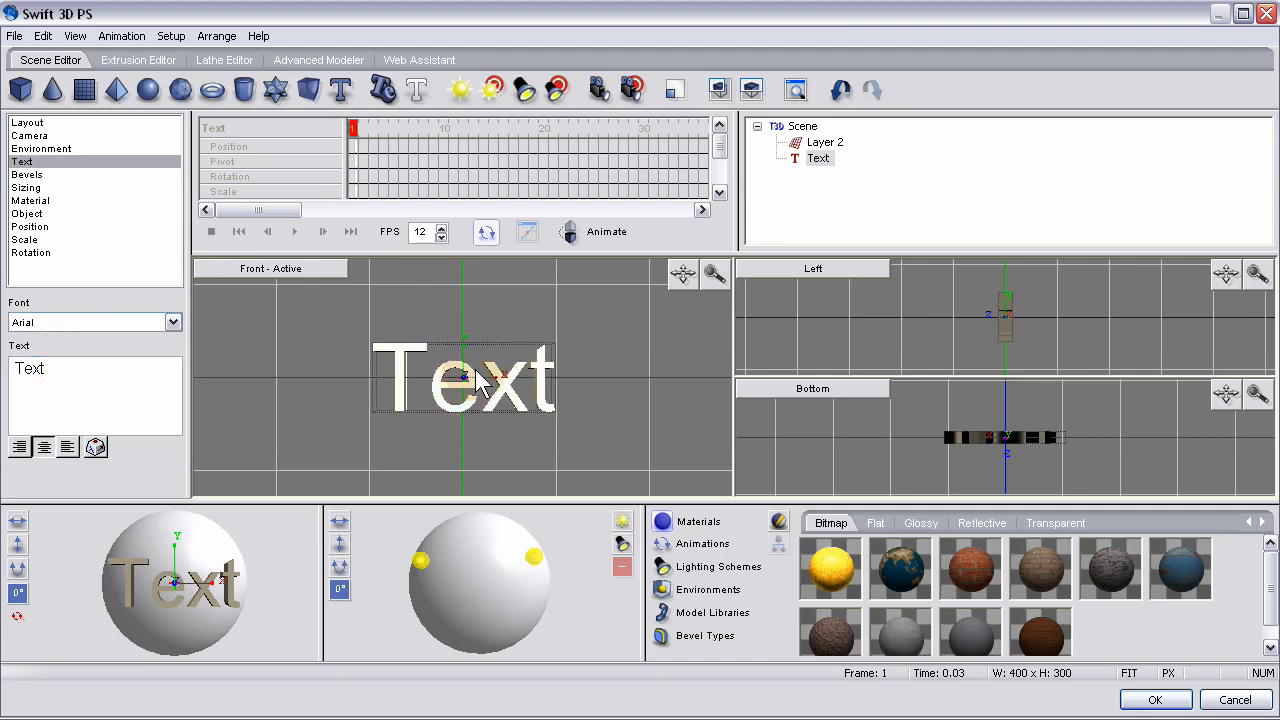
left_click(35, 148)
left_click(29, 135)
left_click(27, 122)
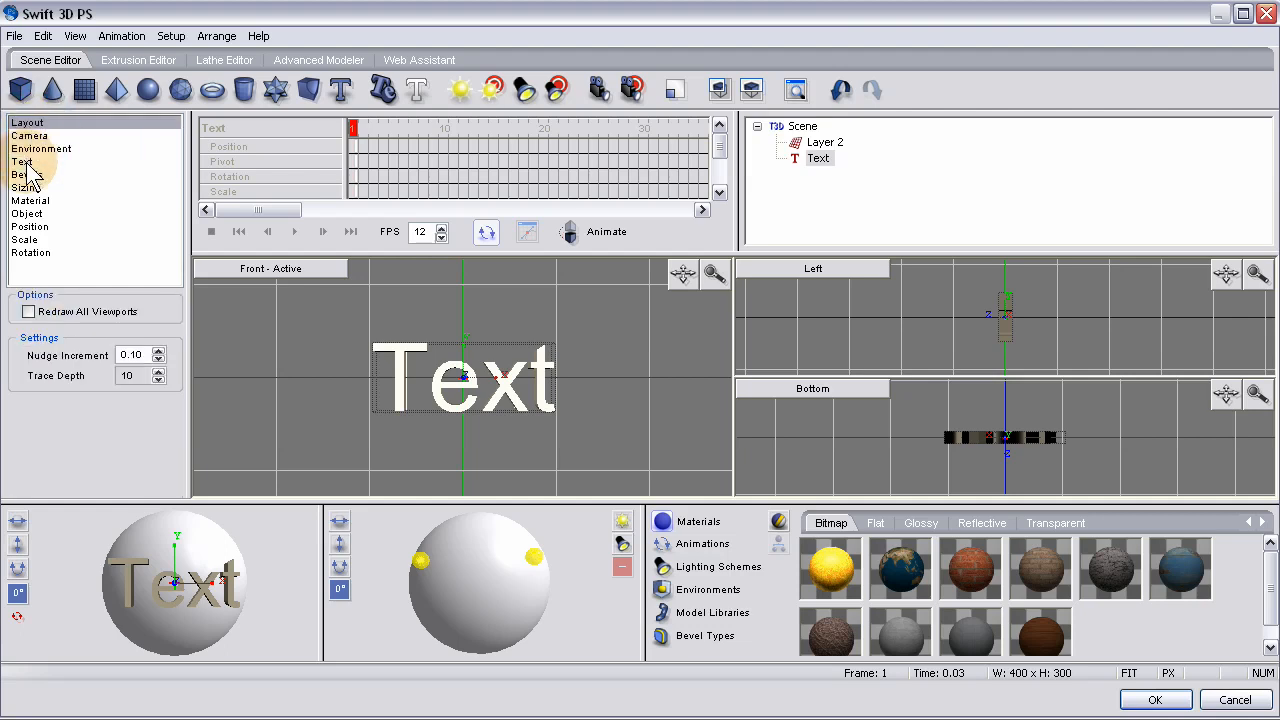
left_click(24, 161)
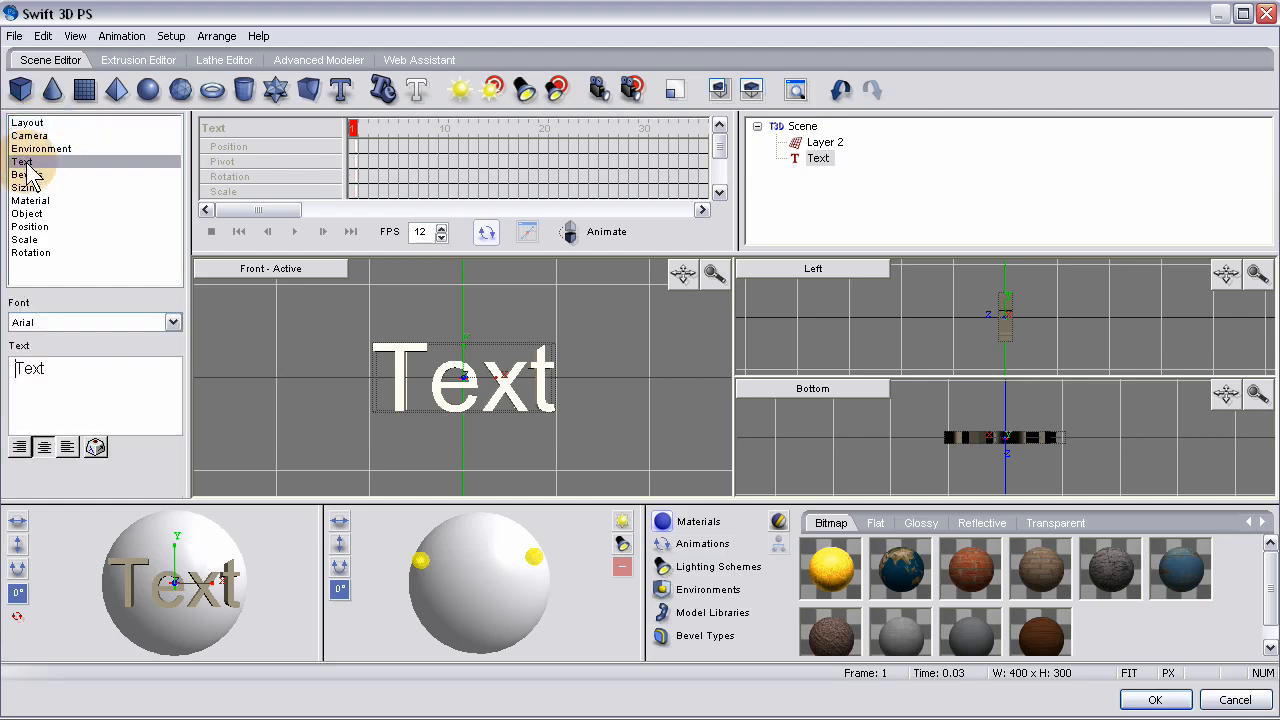
double_click(64, 366)
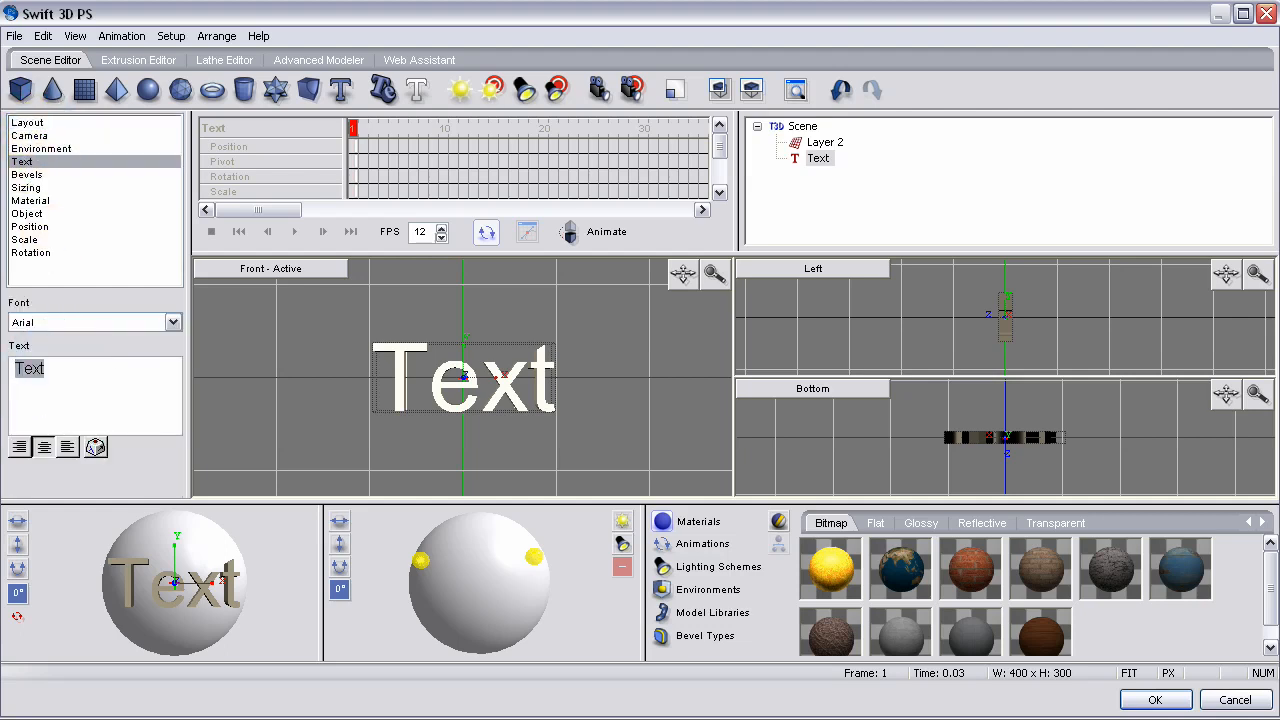
type("swift")
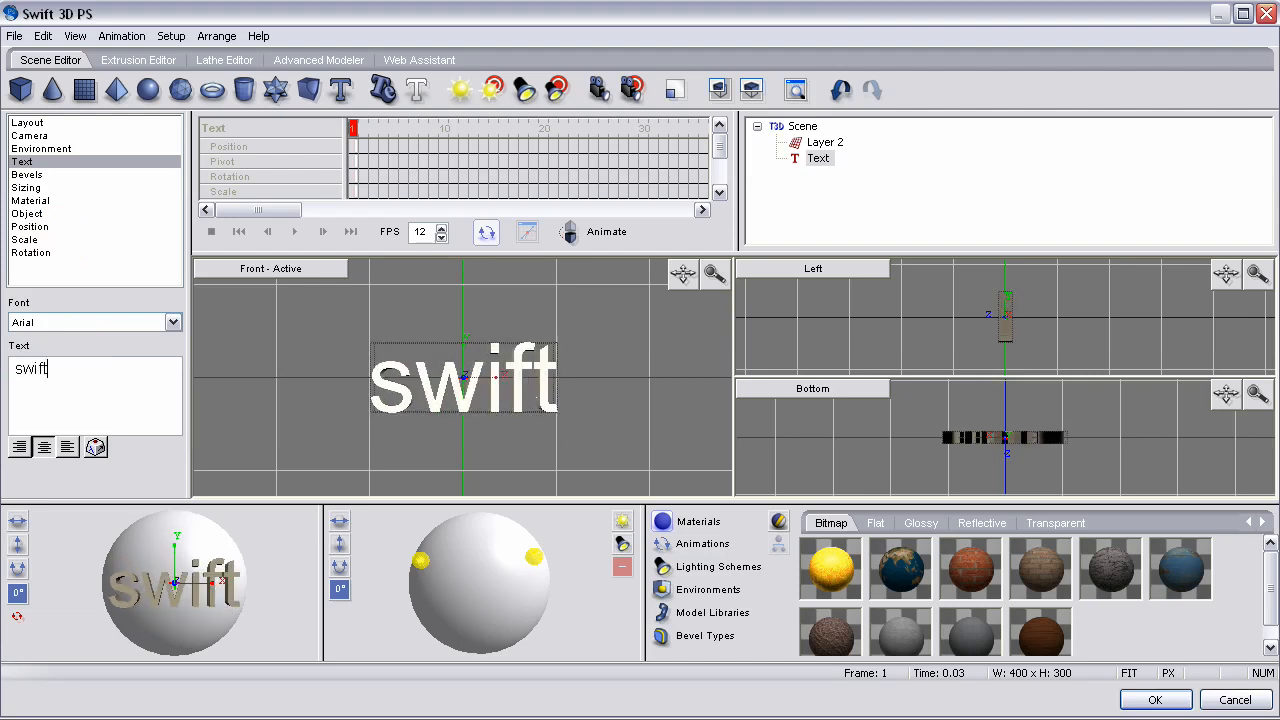
type("3D")
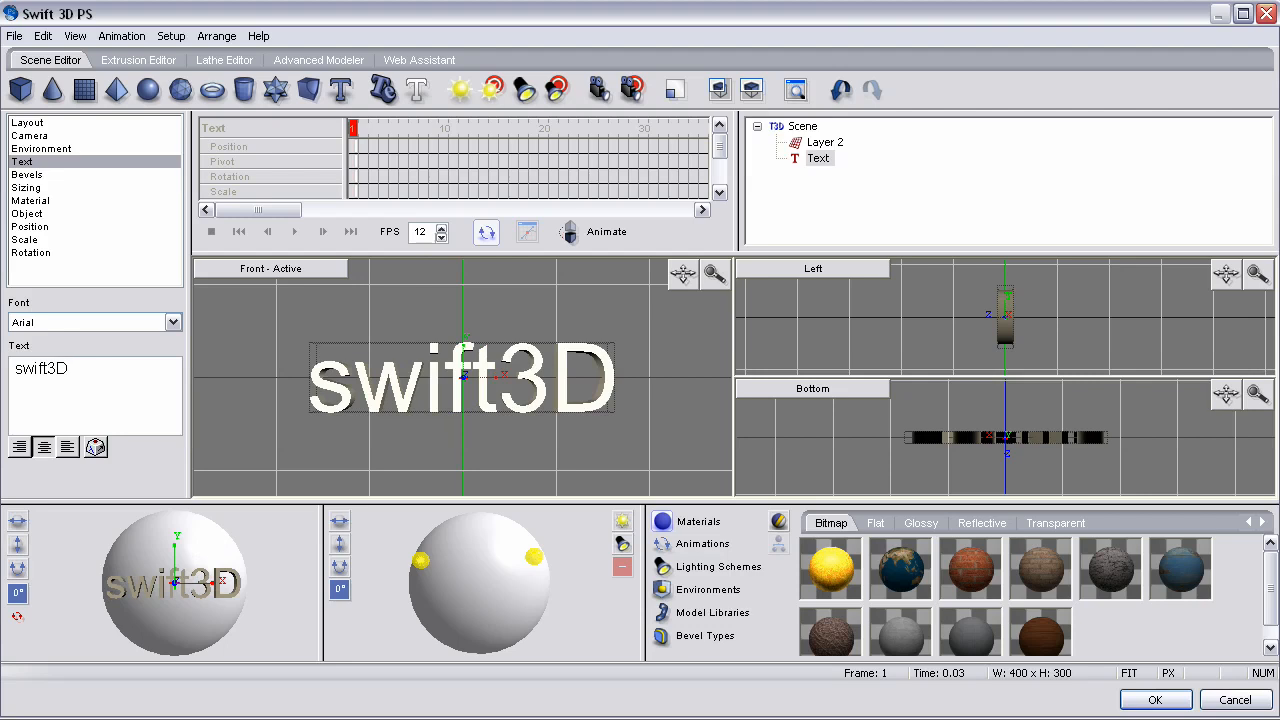
- Set the 3D text's font to SmackAttack BB
left_click(173, 322)
left_click_drag(175, 360, 173, 394)
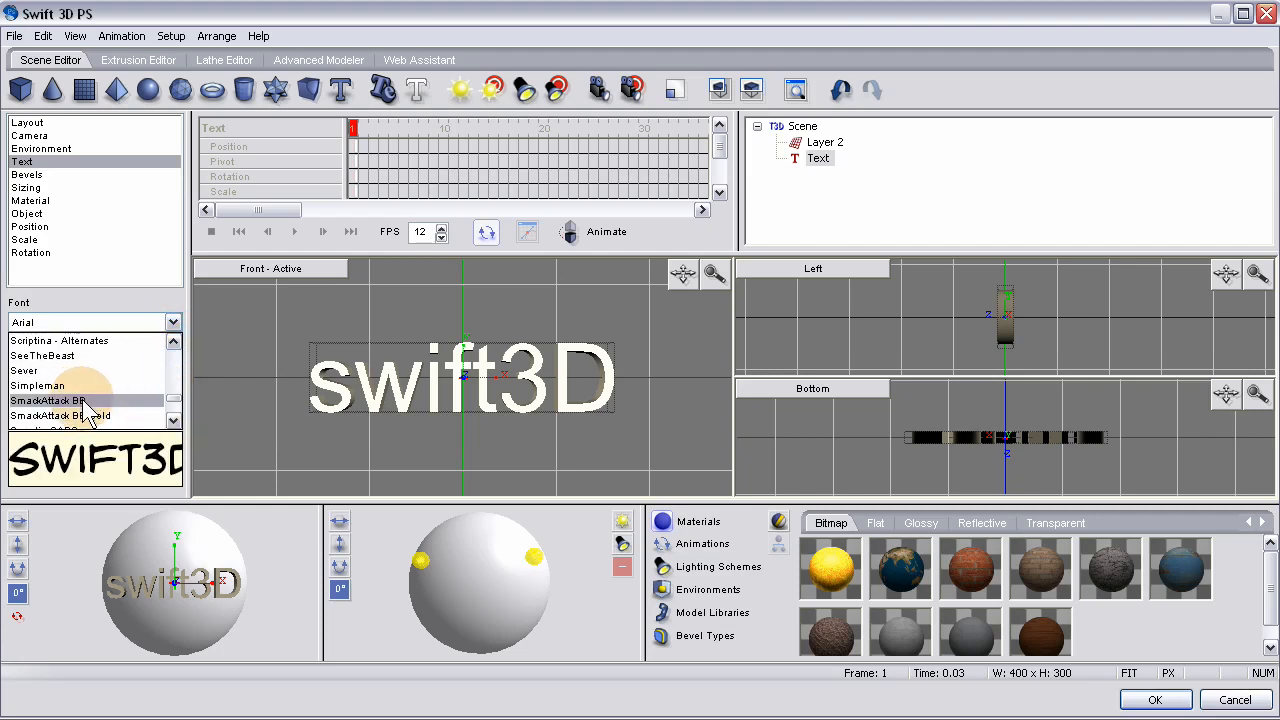
left_click(82, 399)
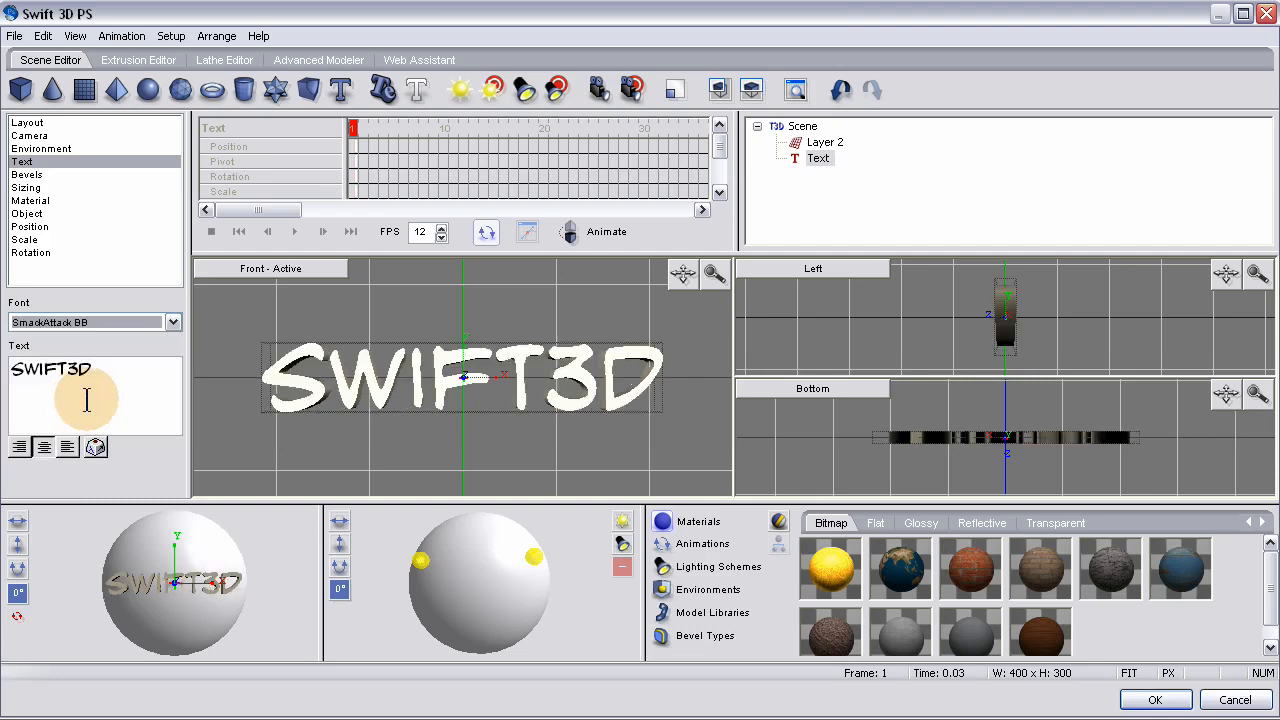
- Reselect the 3D text and set its font to Myriad Web Pro Bold
left_click(323, 368)
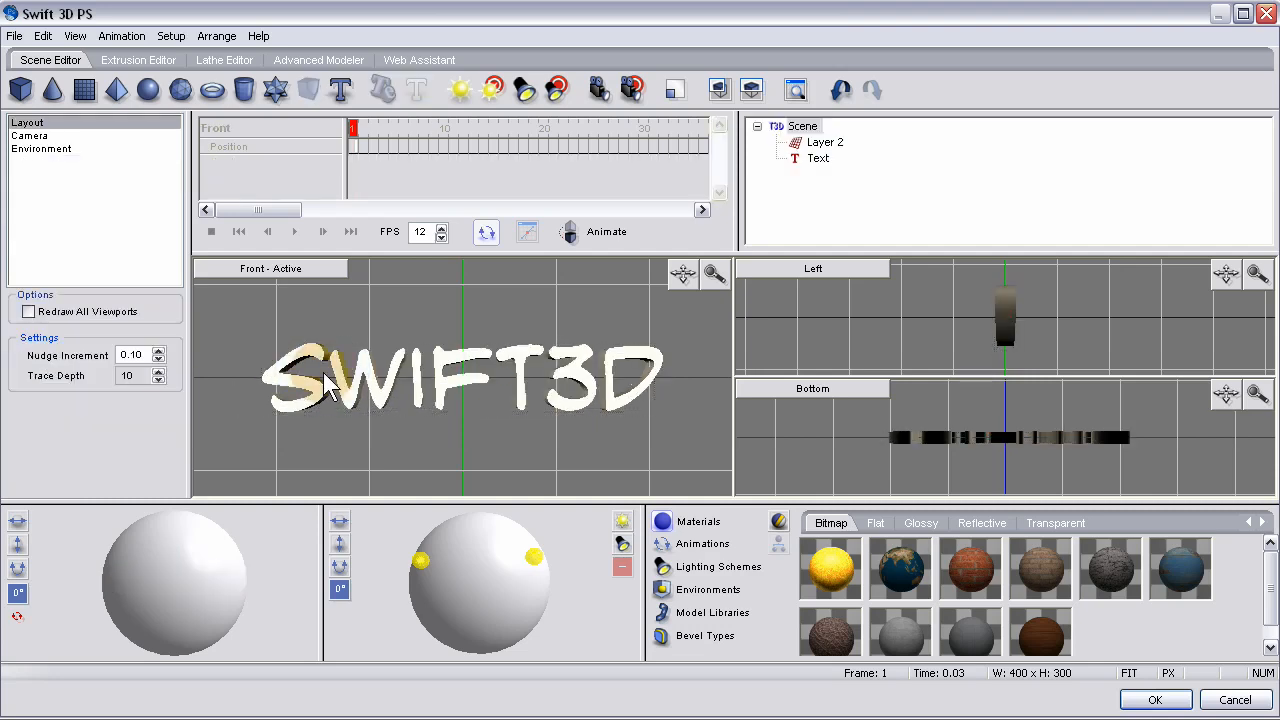
left_click(440, 390)
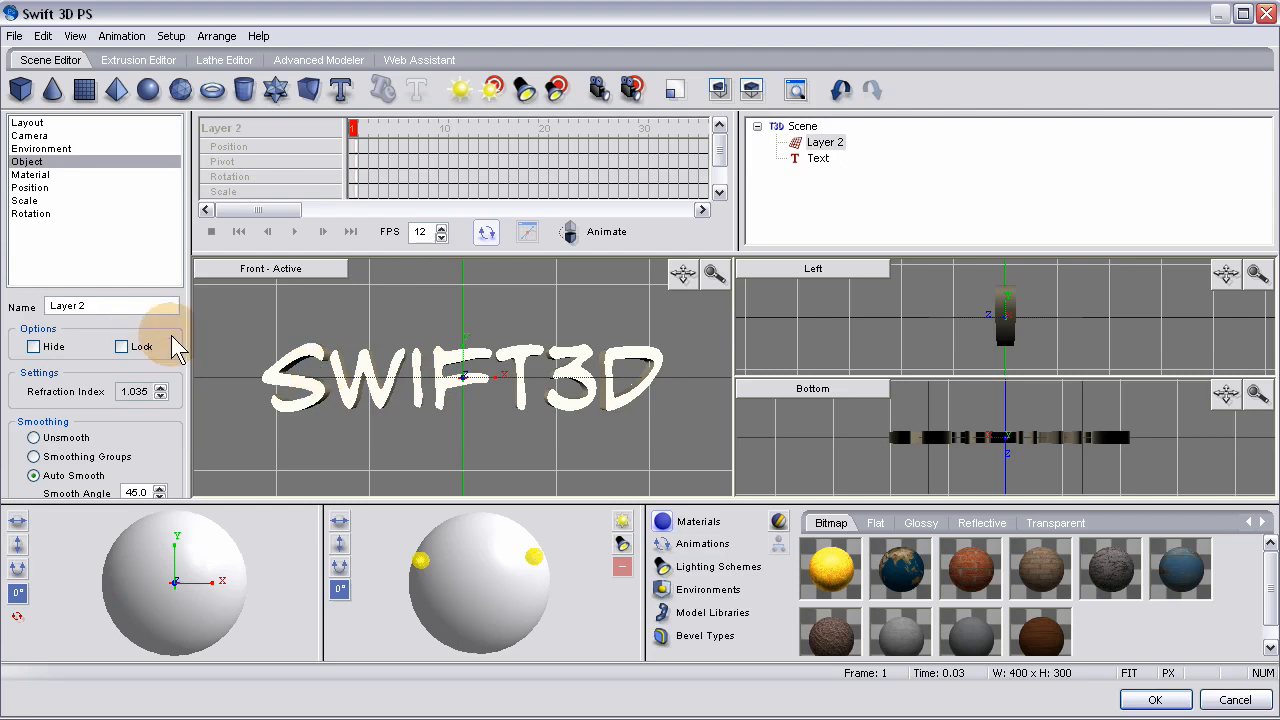
left_click(360, 385)
left_click(43, 164)
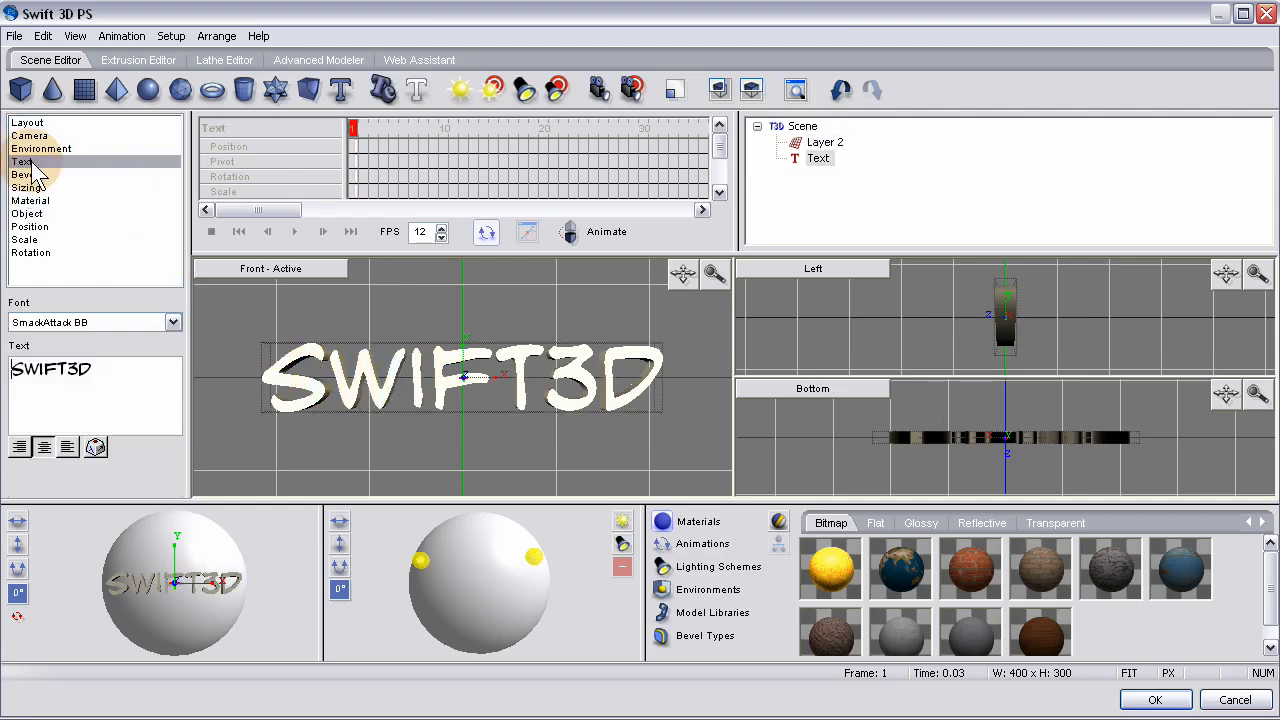
left_click(173, 322)
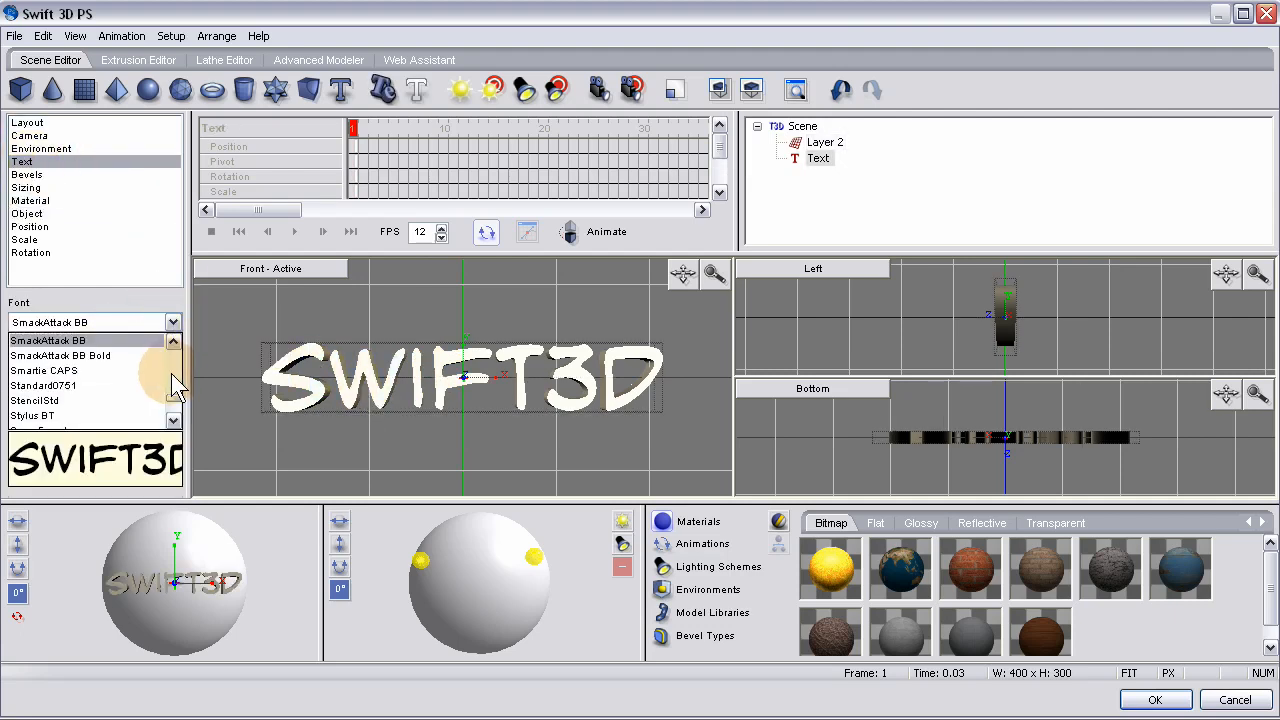
left_click_drag(171, 399, 171, 388)
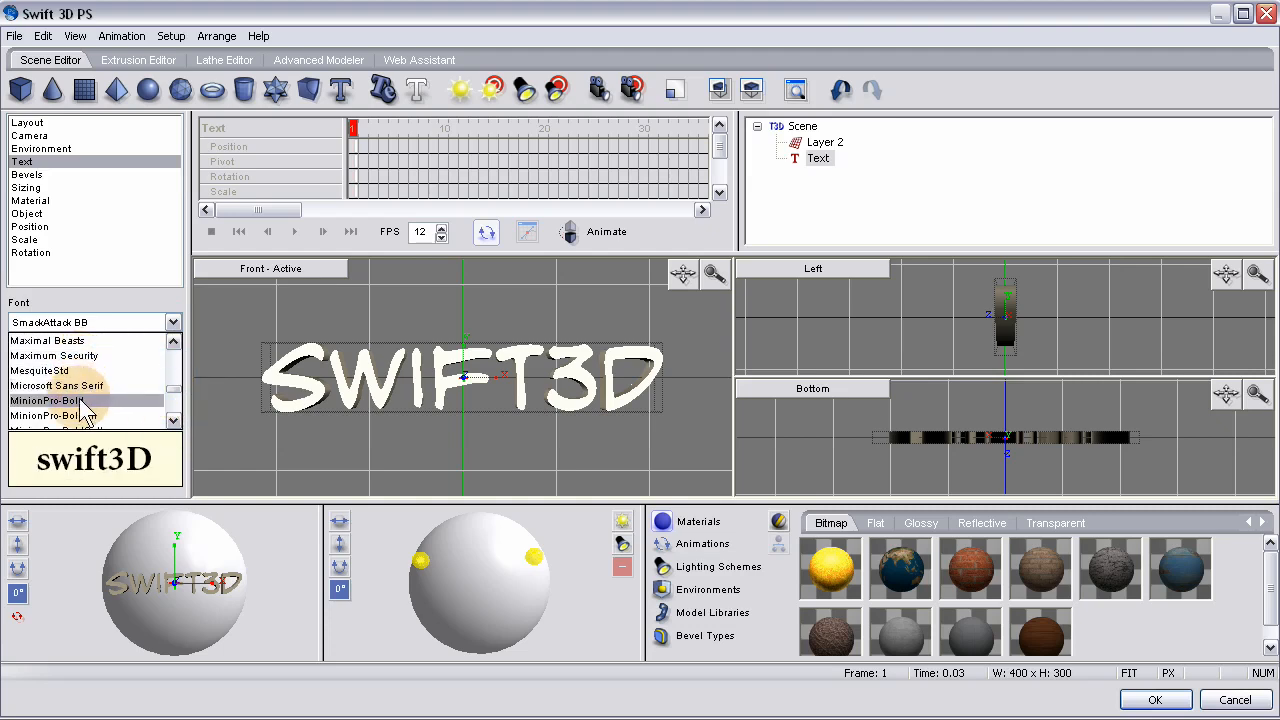
scroll(88, 405, "down", 1)
scroll(85, 410, "down", 2)
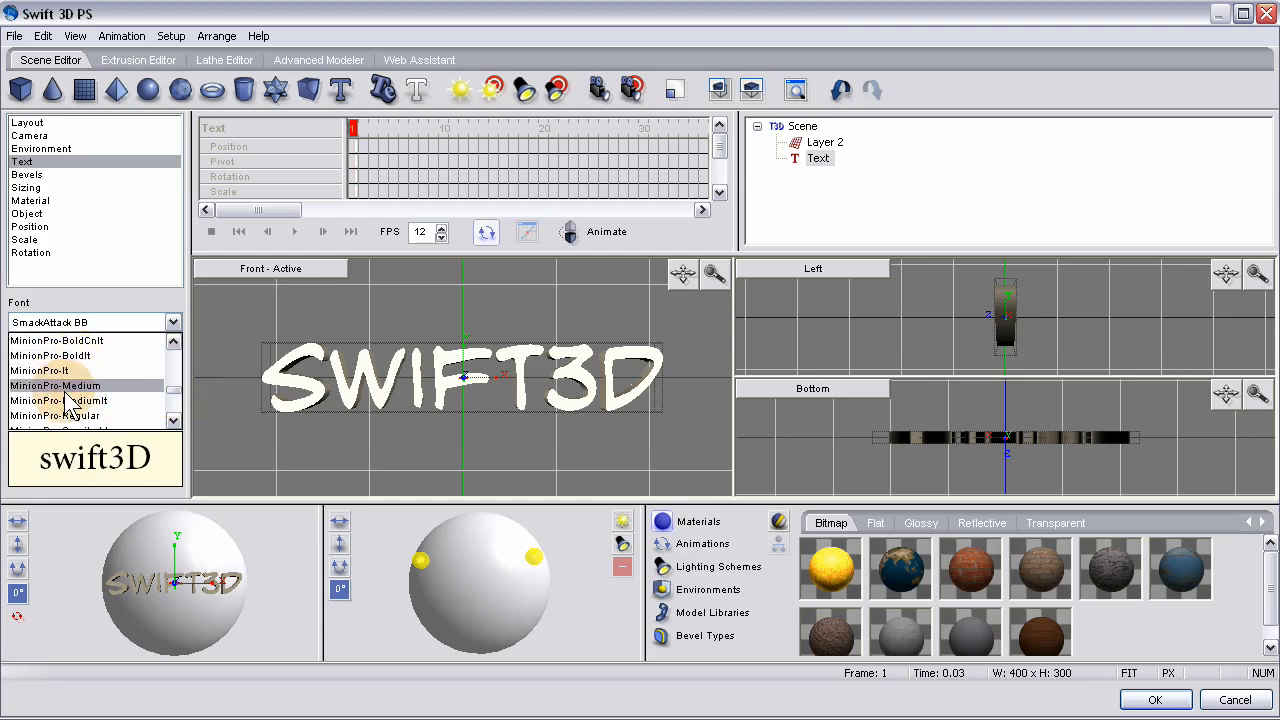
scroll(68, 402, "down", 4)
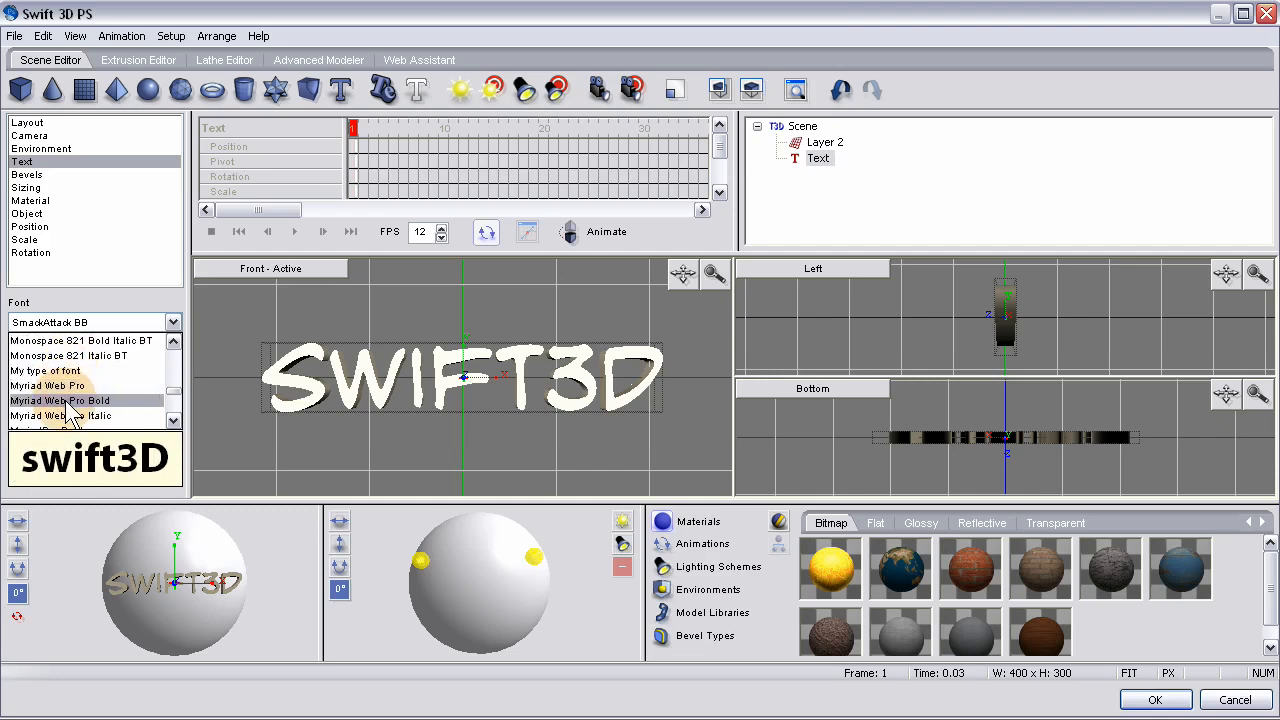
left_click(65, 400)
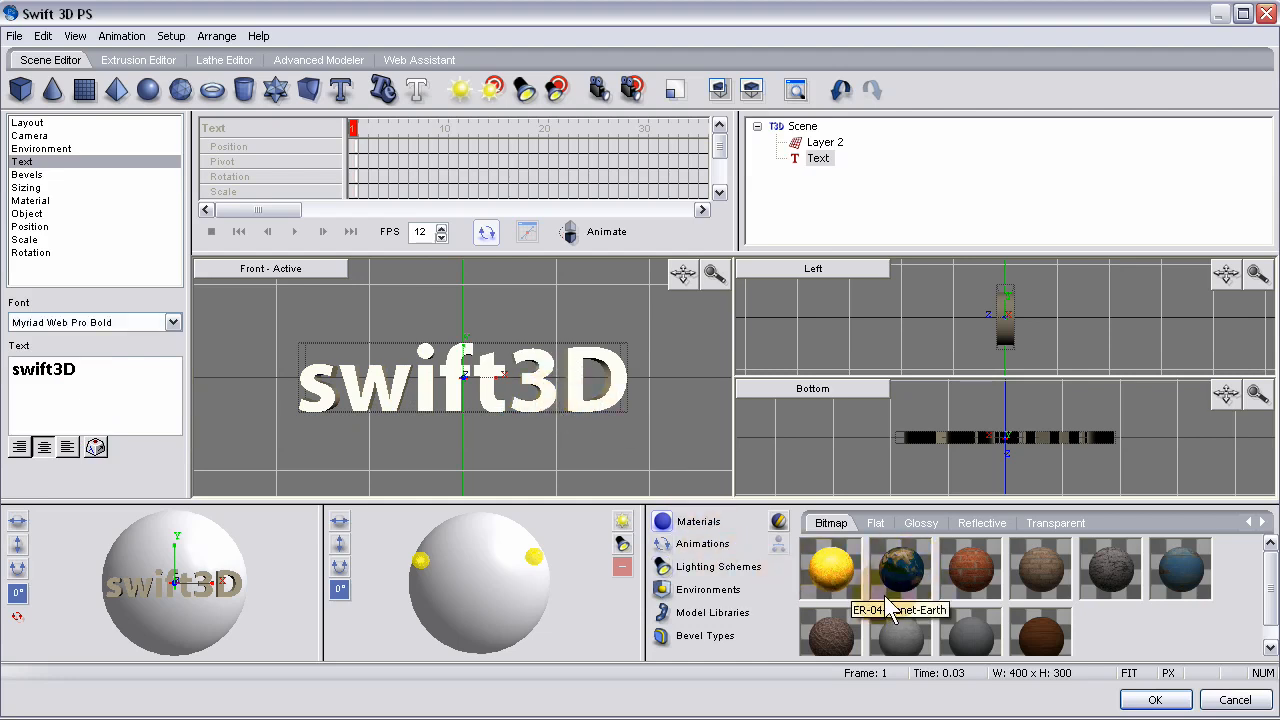
- Set the 3D text's font to MyriadPro-It and apply the Beveled bevel style to it
left_click(173, 322)
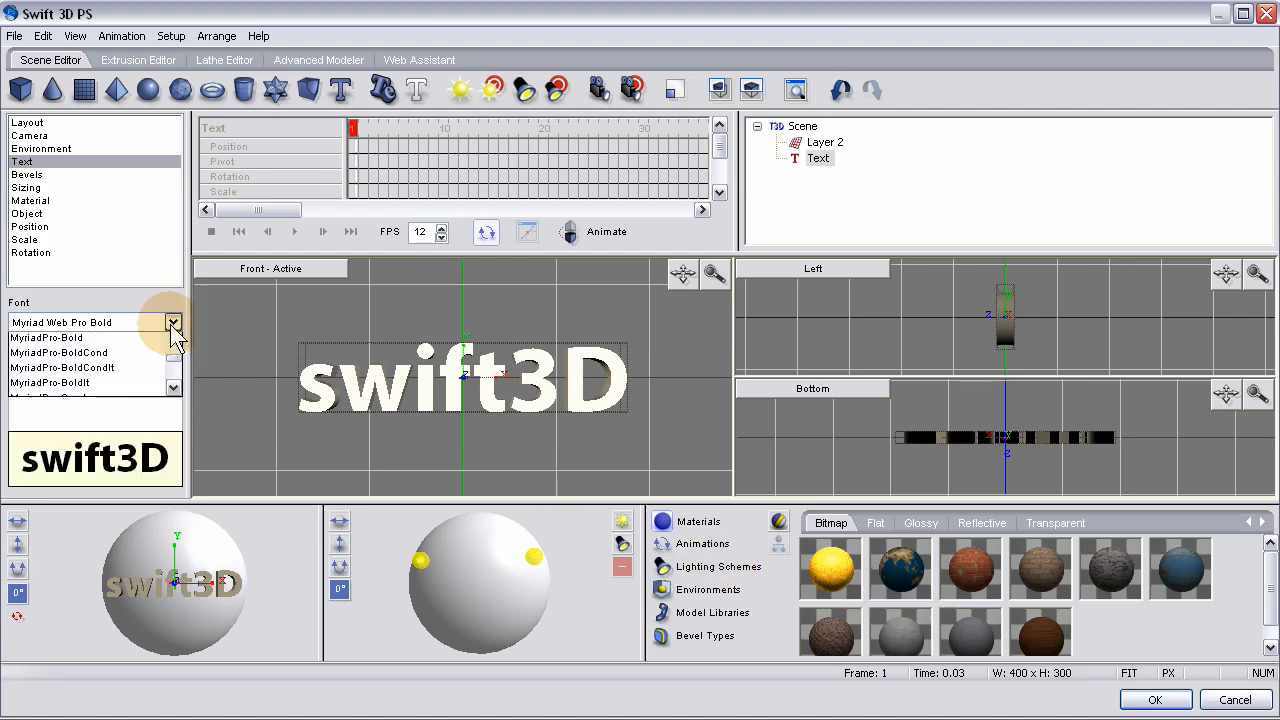
left_click(86, 386)
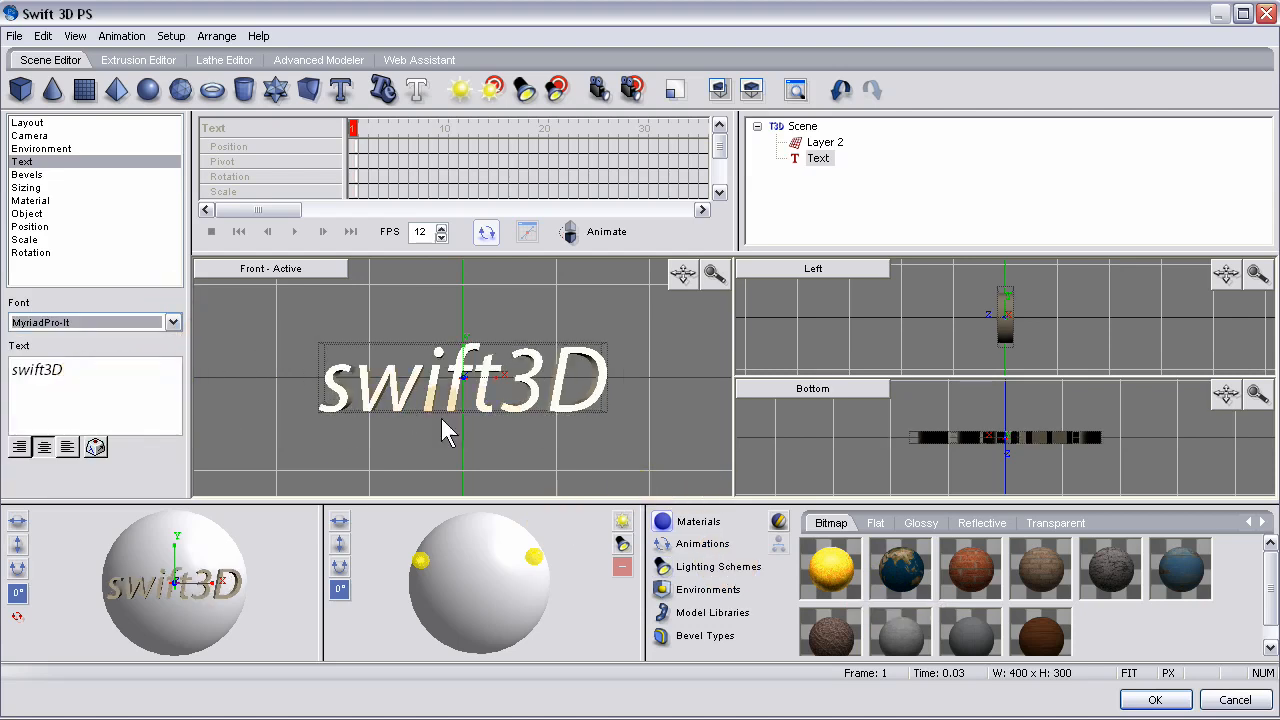
left_click(697, 640)
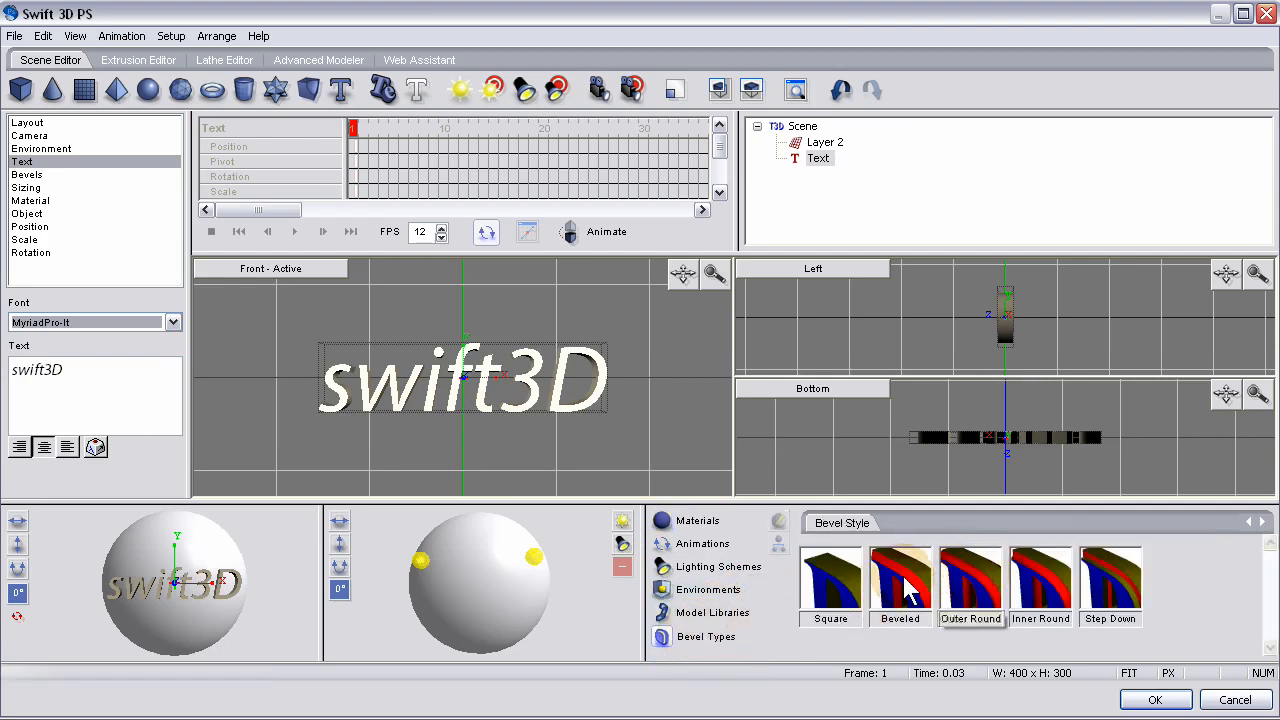
left_click_drag(908, 592, 594, 402)
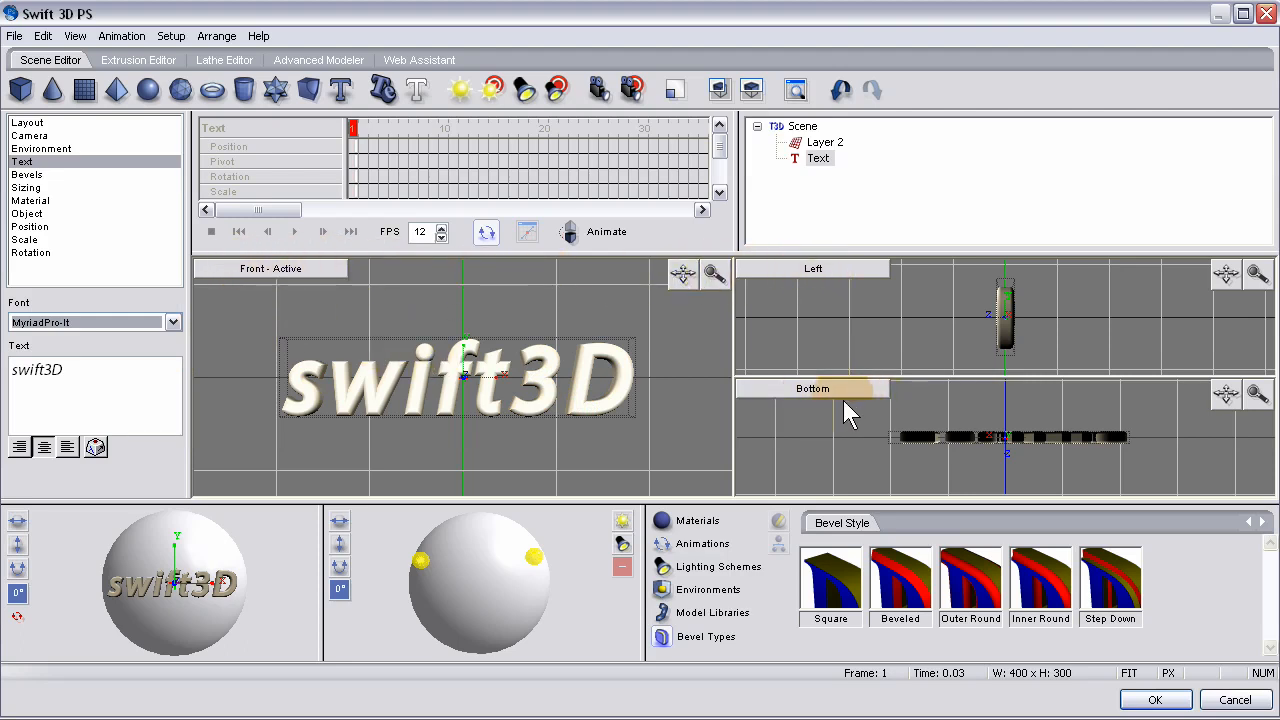
- Switch the Left viewport through the Top, Front and Bottom views, settle on the Right view, and reselect the swift3D text
left_click(865, 274)
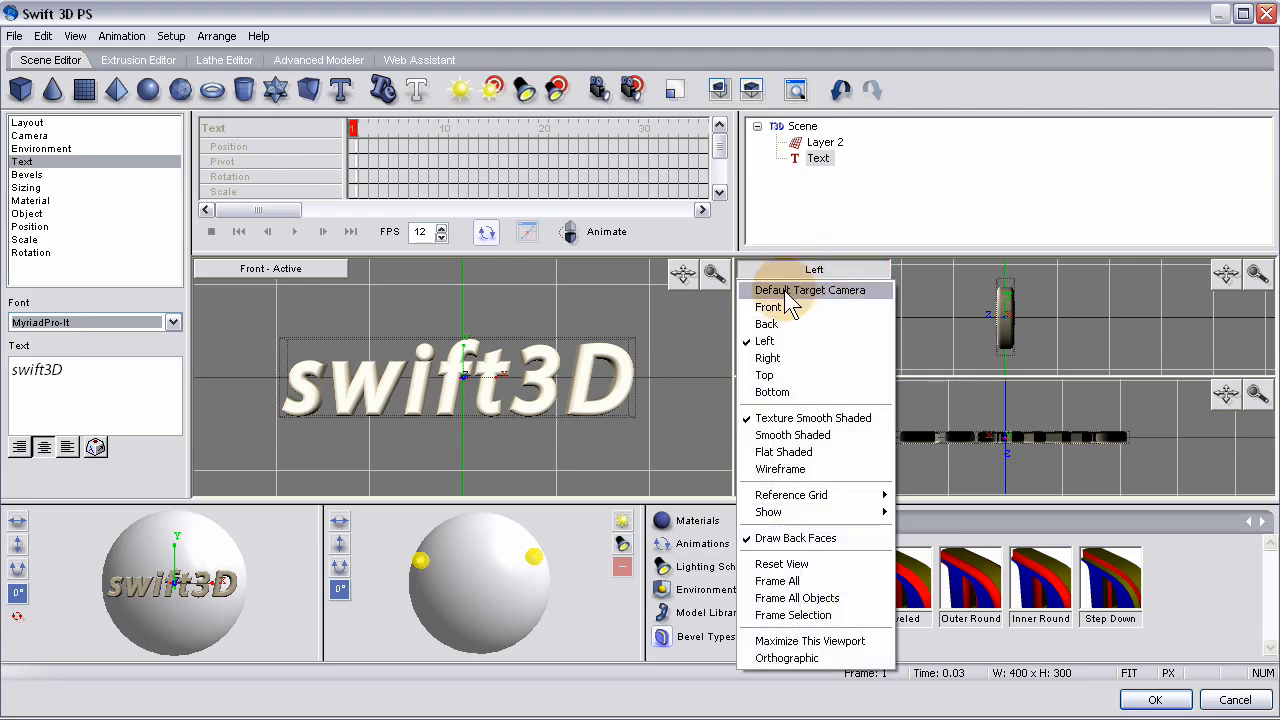
left_click(777, 375)
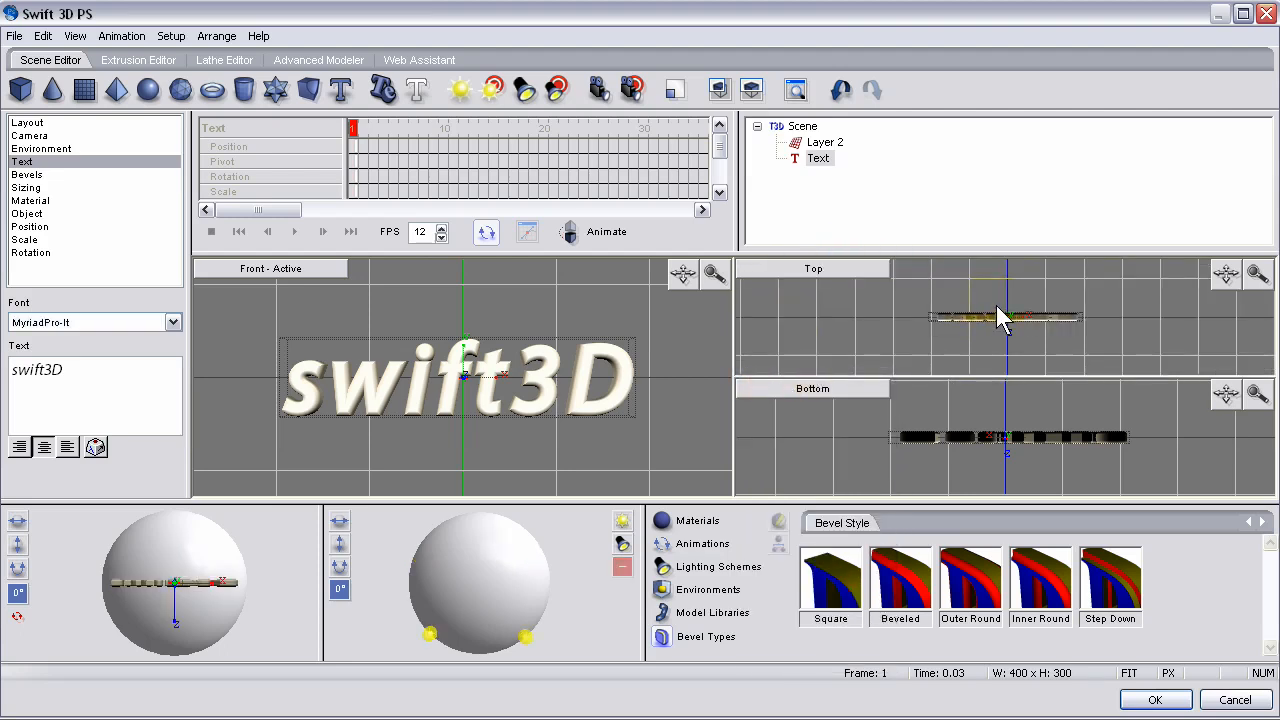
left_click(868, 268)
left_click(800, 308)
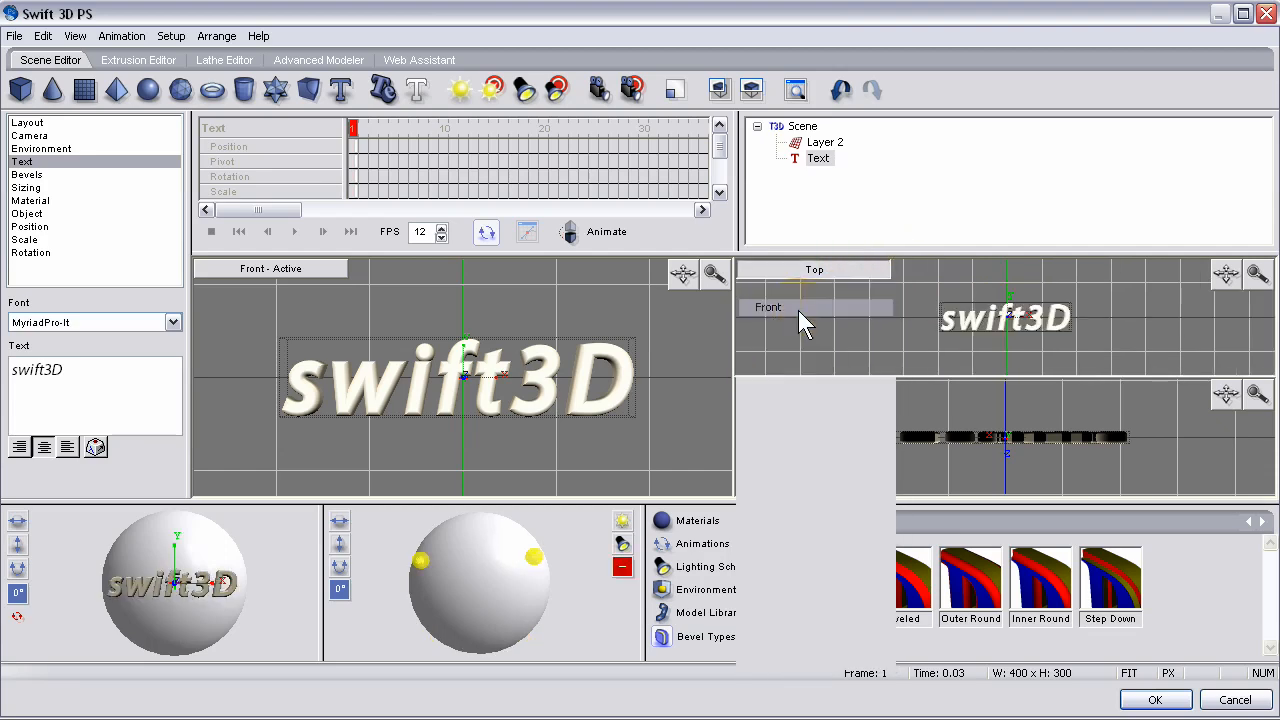
left_click(858, 268)
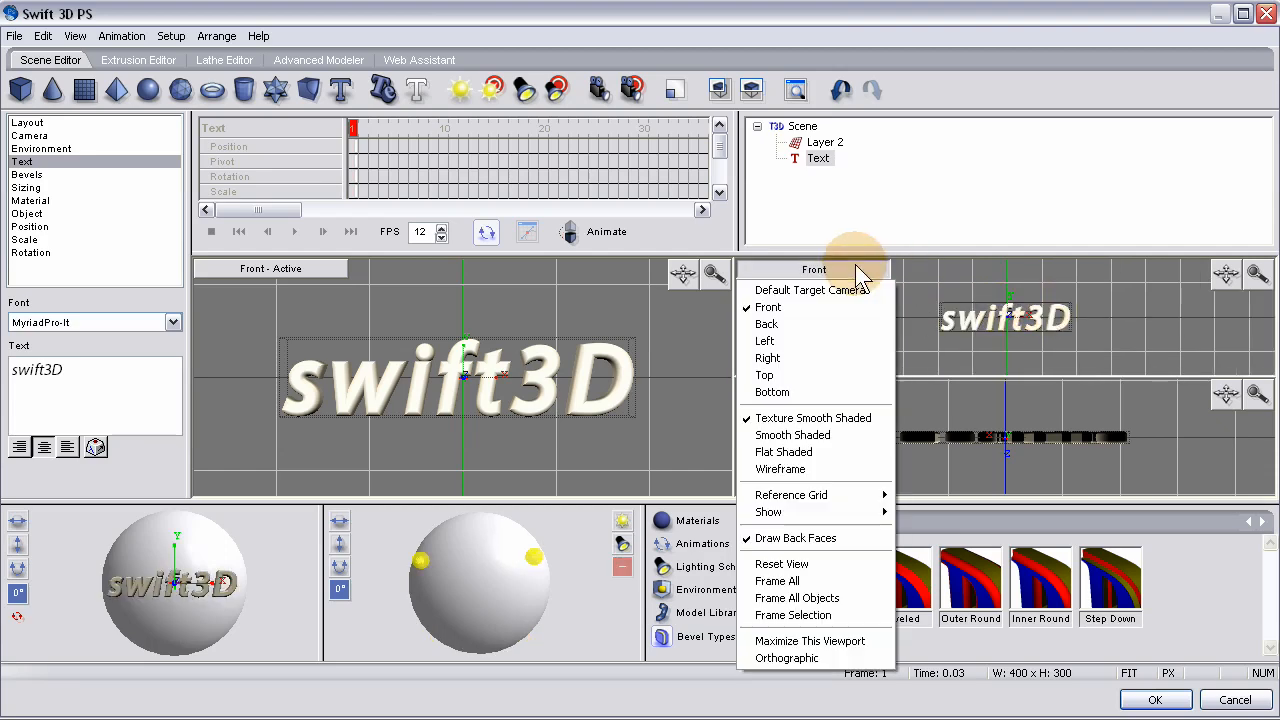
left_click(791, 393)
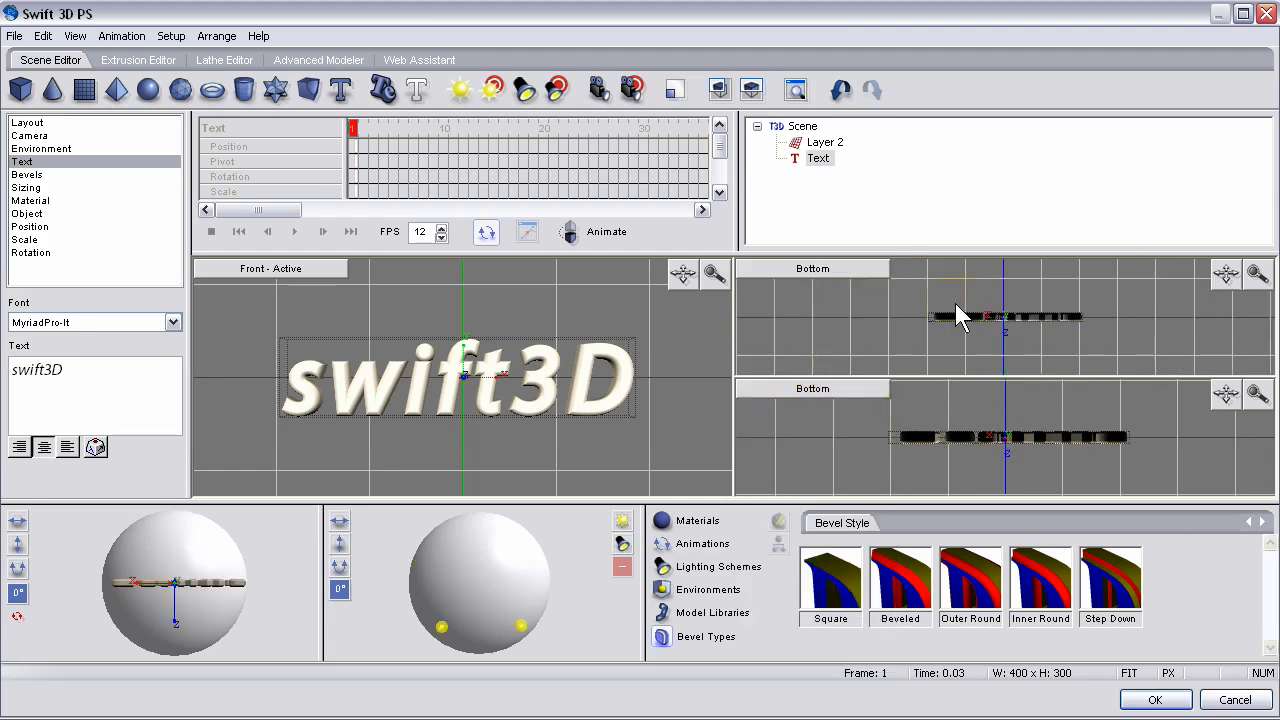
left_click(862, 269)
left_click(800, 355)
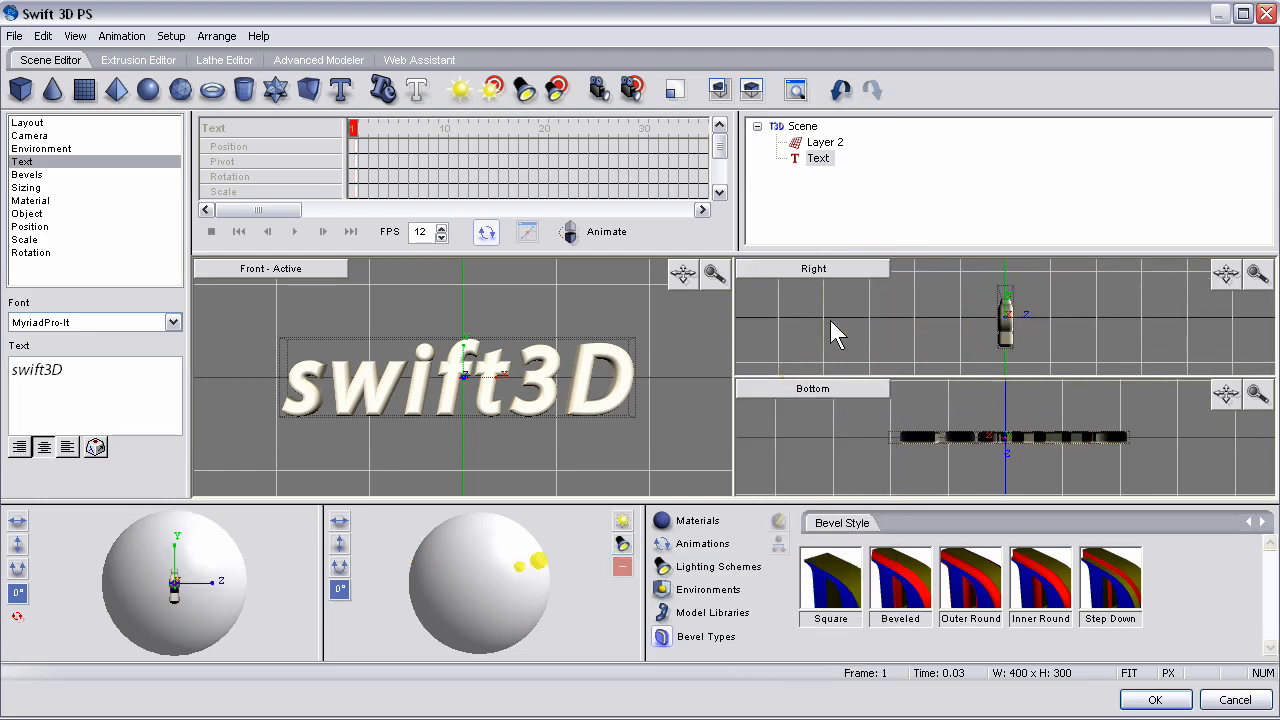
left_click(830, 320)
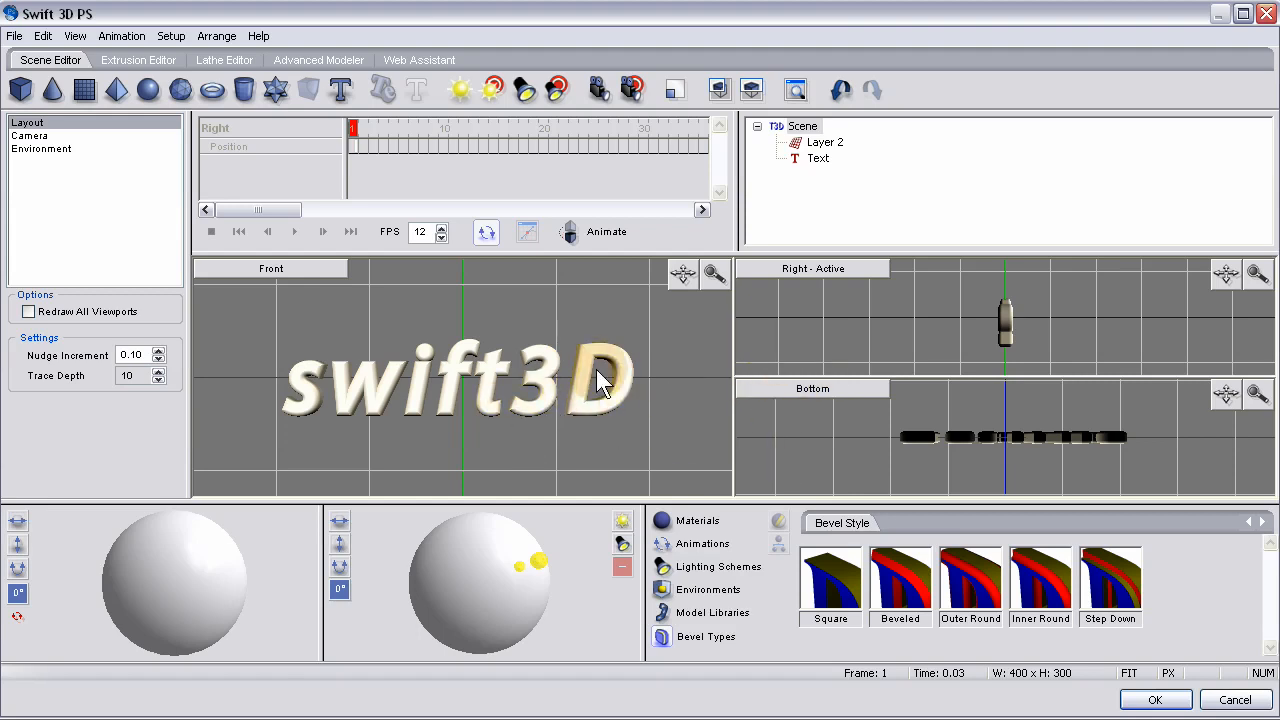
left_click(386, 391)
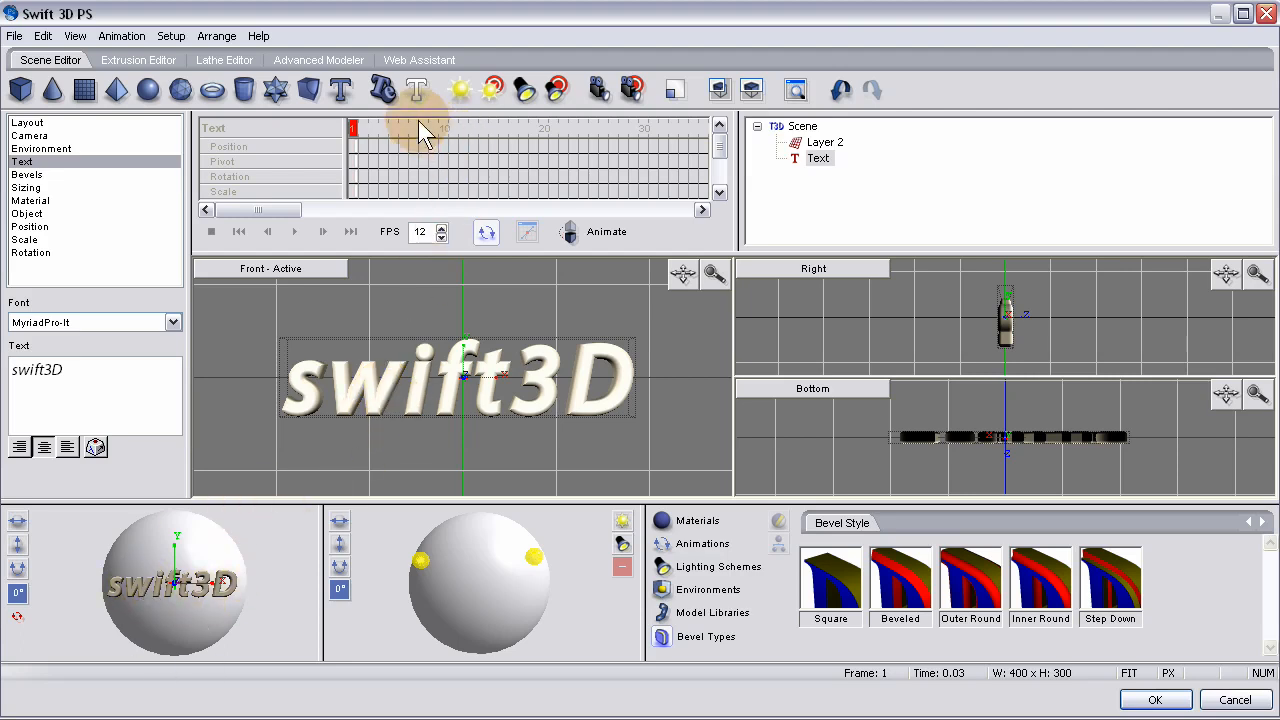
- Add a second text object to the scene and move it rightward to the end of the swift3D text
left_click(352, 88)
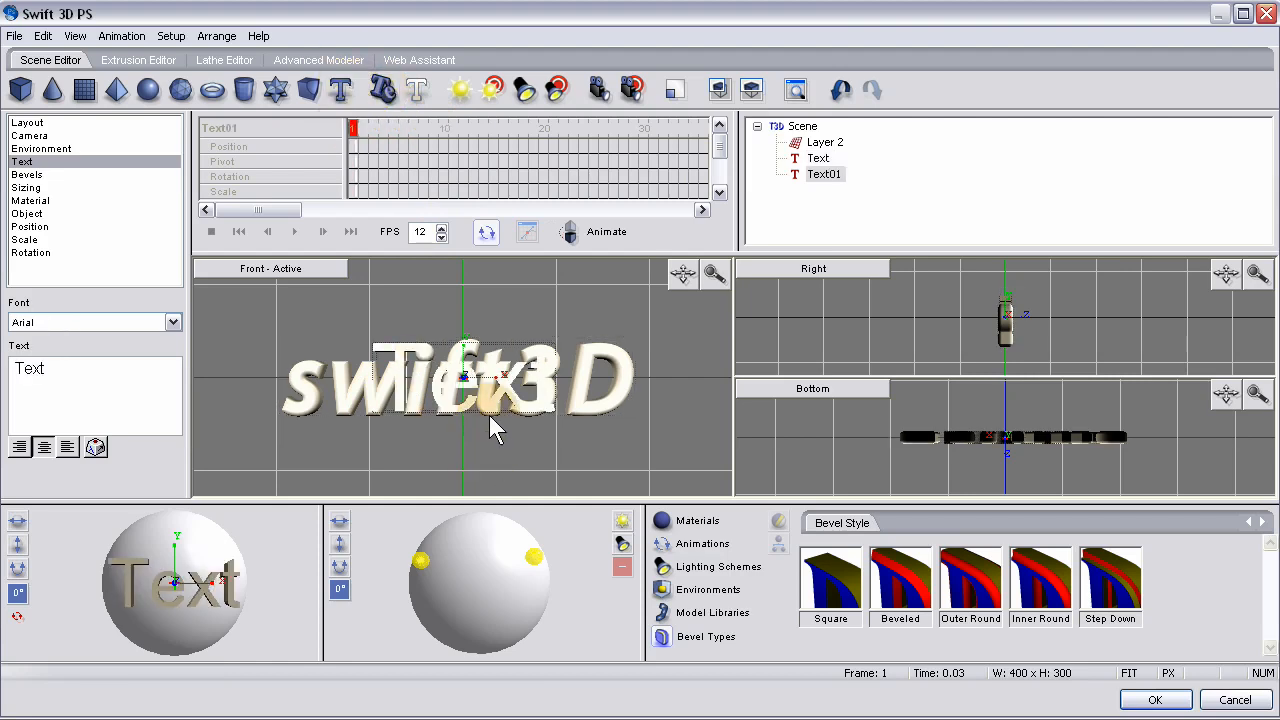
key("Right")
key("Right")
key("Right")
key("Right")
key("Right")
key("Right")
key("Right")
key("Right")
key("Right")
key("Right")
key("Right")
key("Right")
key("Right")
key("Right")
key("Right")
key("Right")
key("Right")
key("Right")
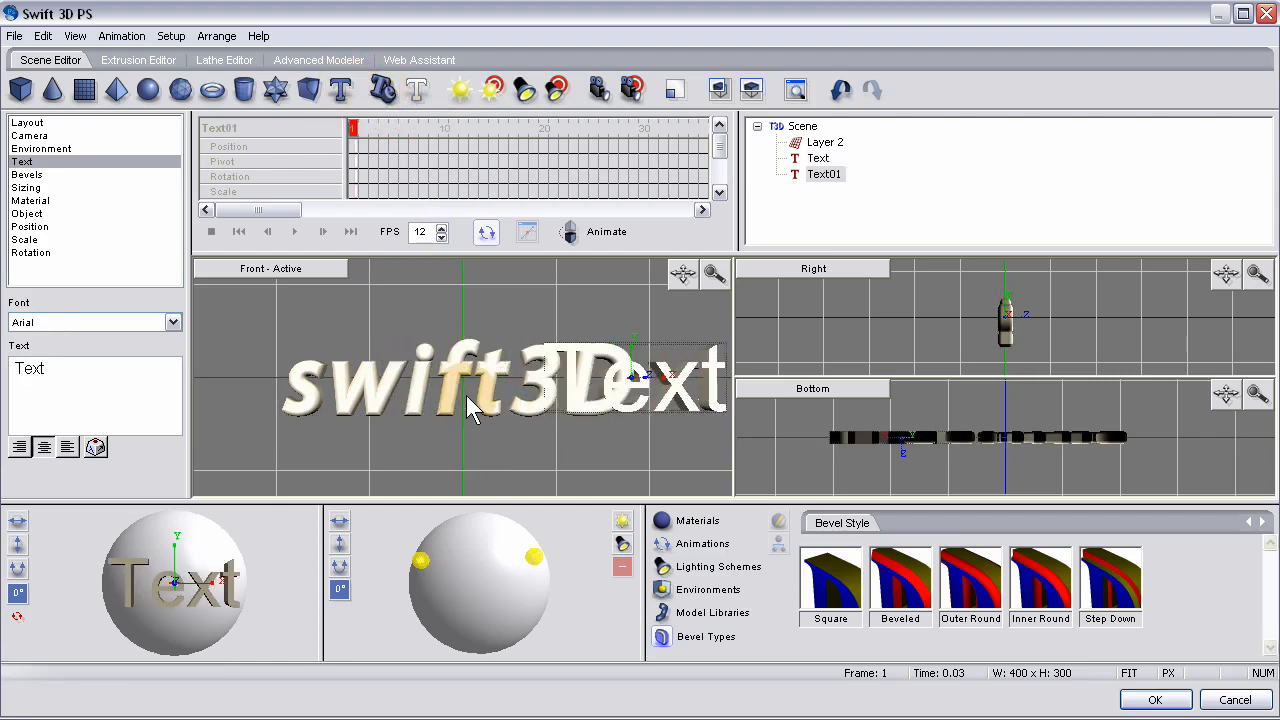
- Move the swift3D text leftward and shift the new text slightly toward it, so the two sit side by side without overlapping
left_click(455, 405)
key("Left")
key("Left")
key("Left")
key("Left")
key("Left")
key("Left")
key("Left")
key("Left")
key("Left")
key("Left")
key("Left")
key("Left")
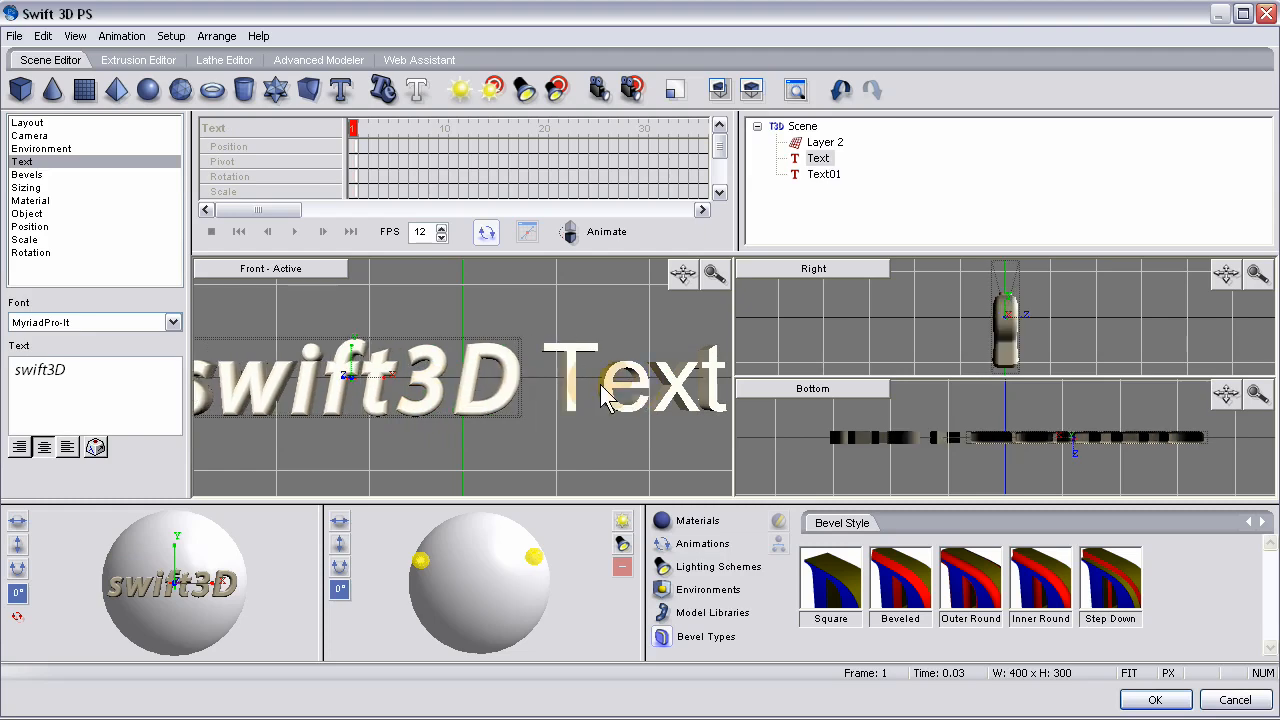
left_click(603, 395)
left_click_drag(603, 395, 597, 405)
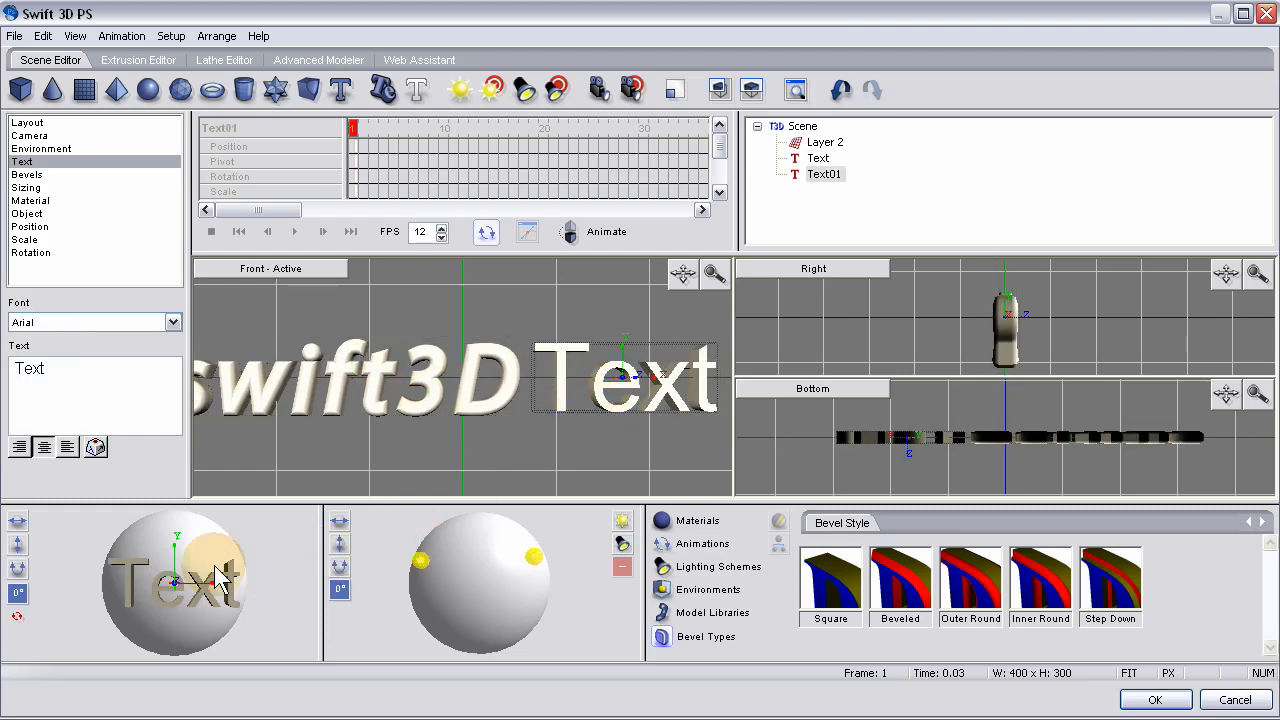
- Change the second text object's wording to "PS" and set its font to BLADES
left_click(80, 378)
key("ctrl+a")
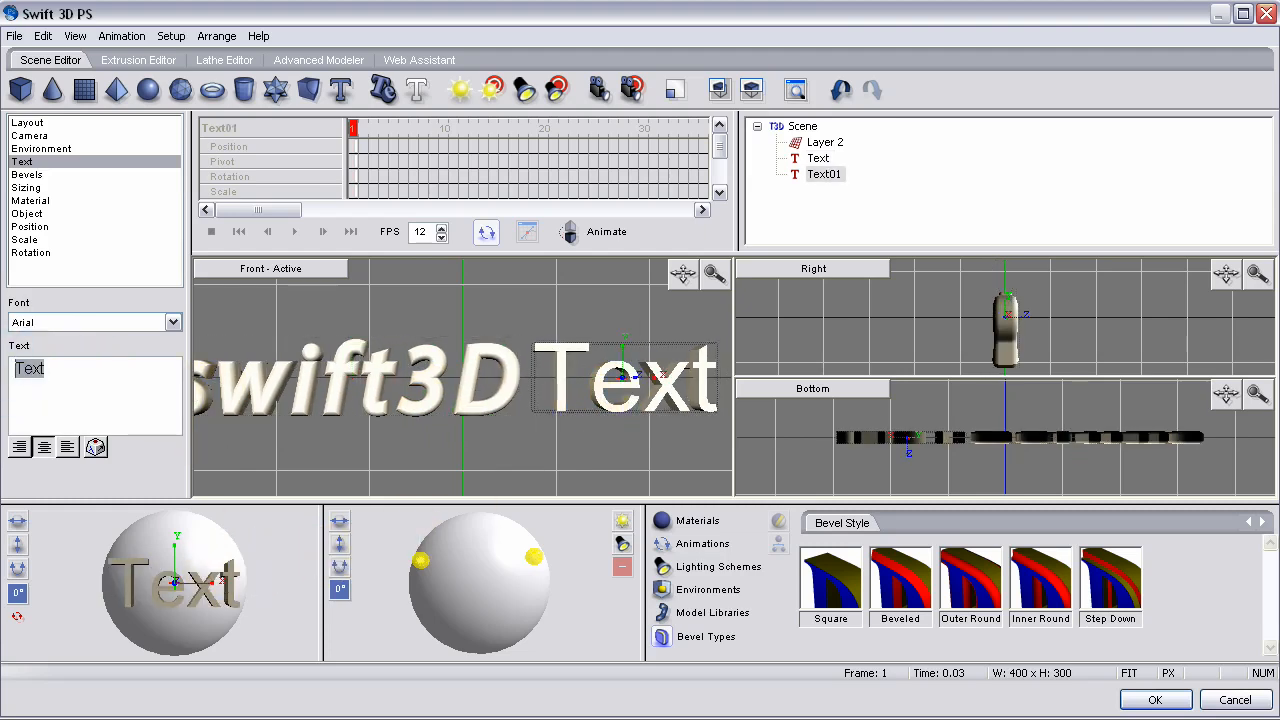
type("PS")
left_click(119, 362)
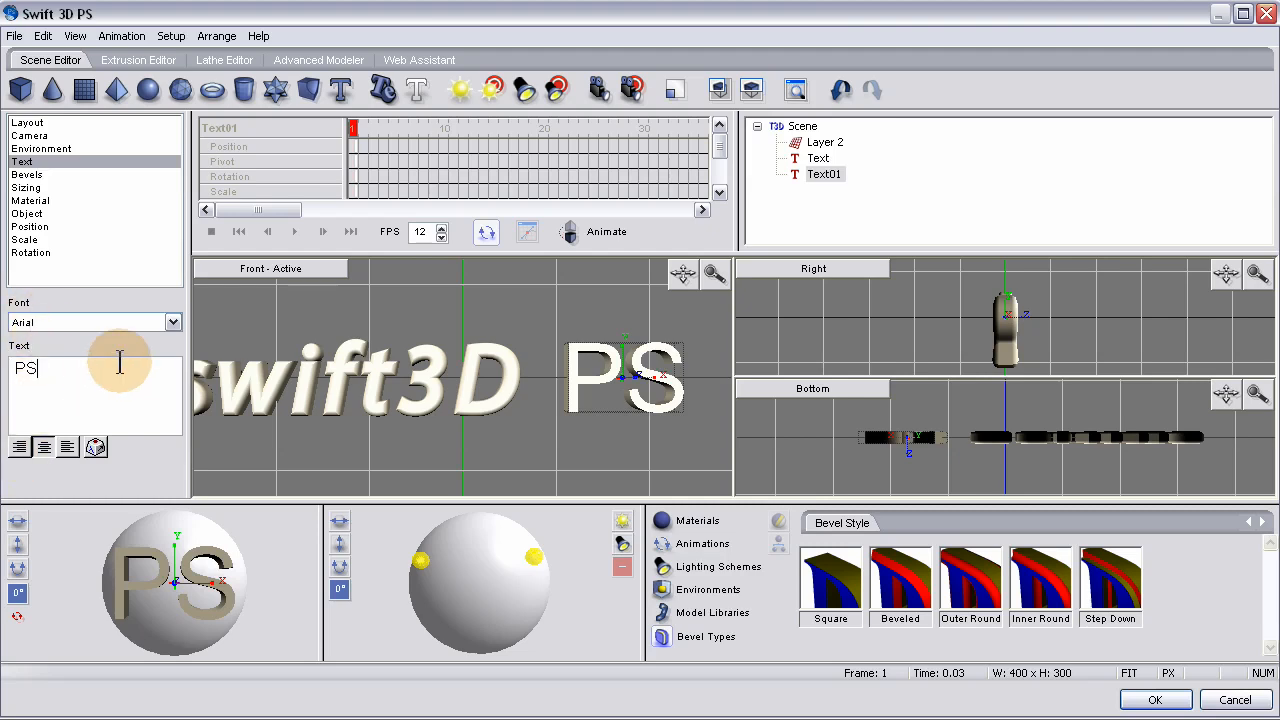
left_click(174, 322)
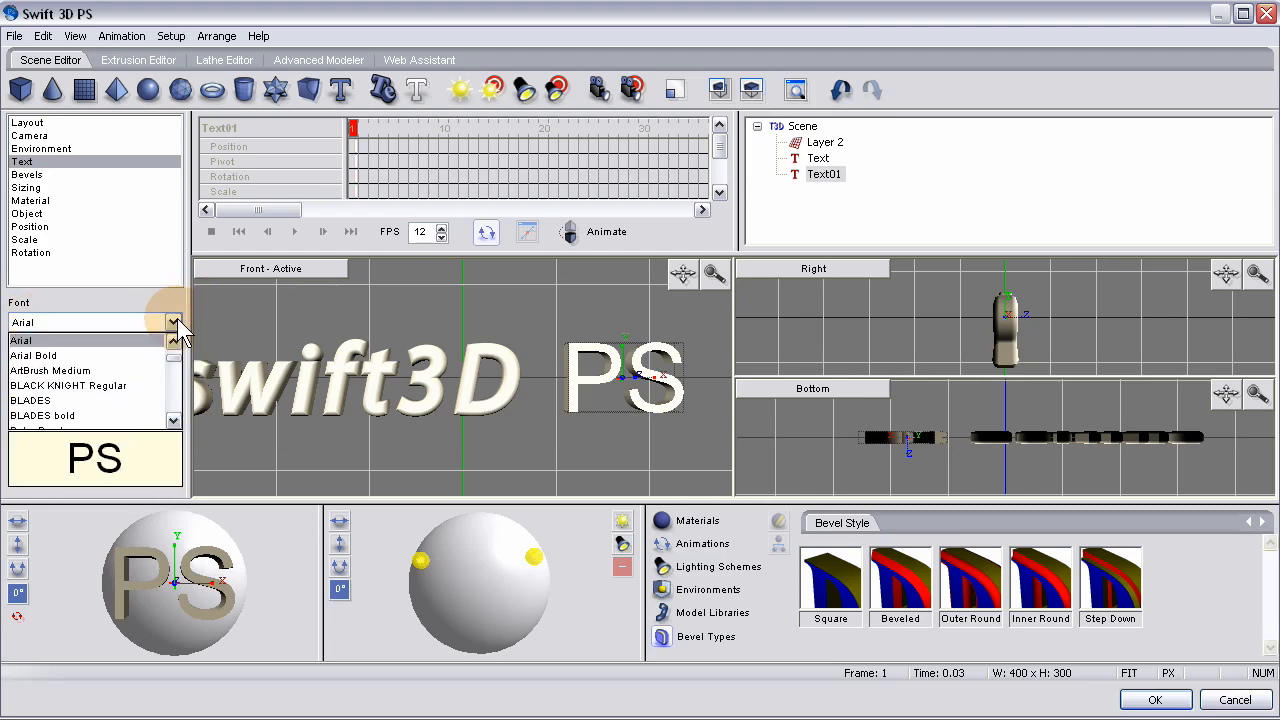
left_click(107, 405)
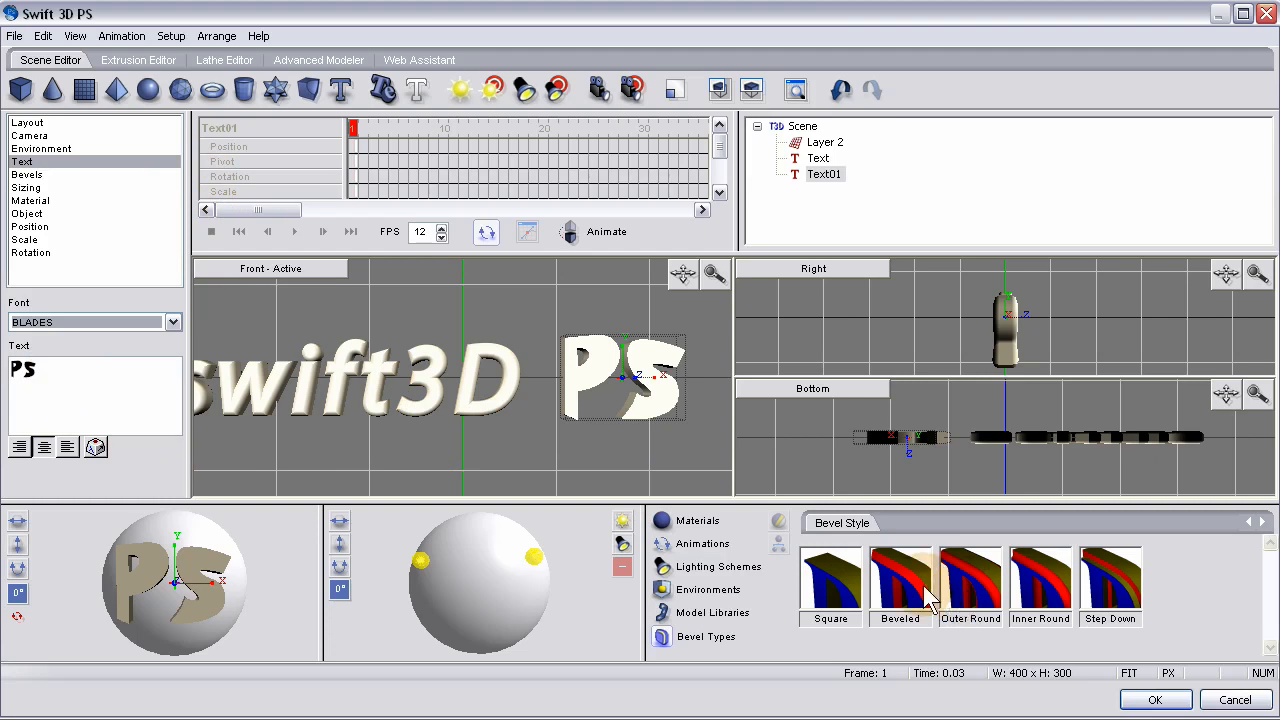
- Apply the Beveled bevel style to the PS text, then replace it with the Outer Round style
left_click_drag(900, 580, 650, 408)
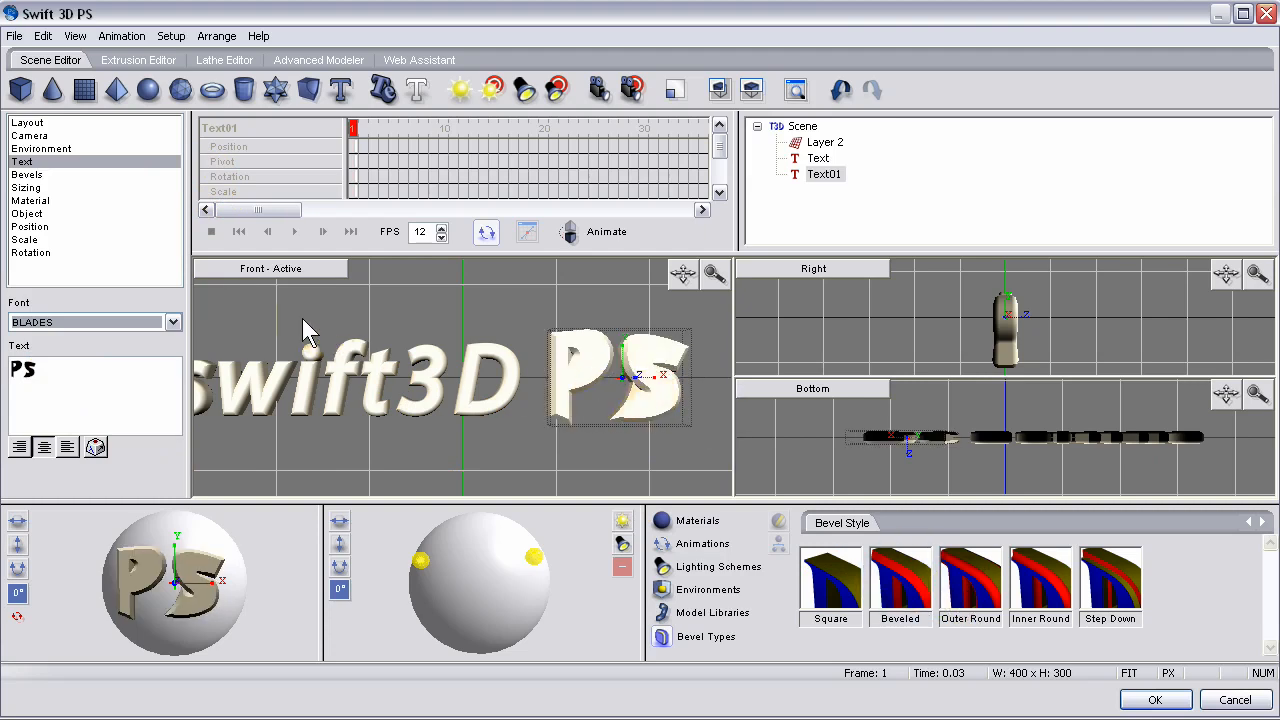
left_click_drag(970, 580, 665, 390)
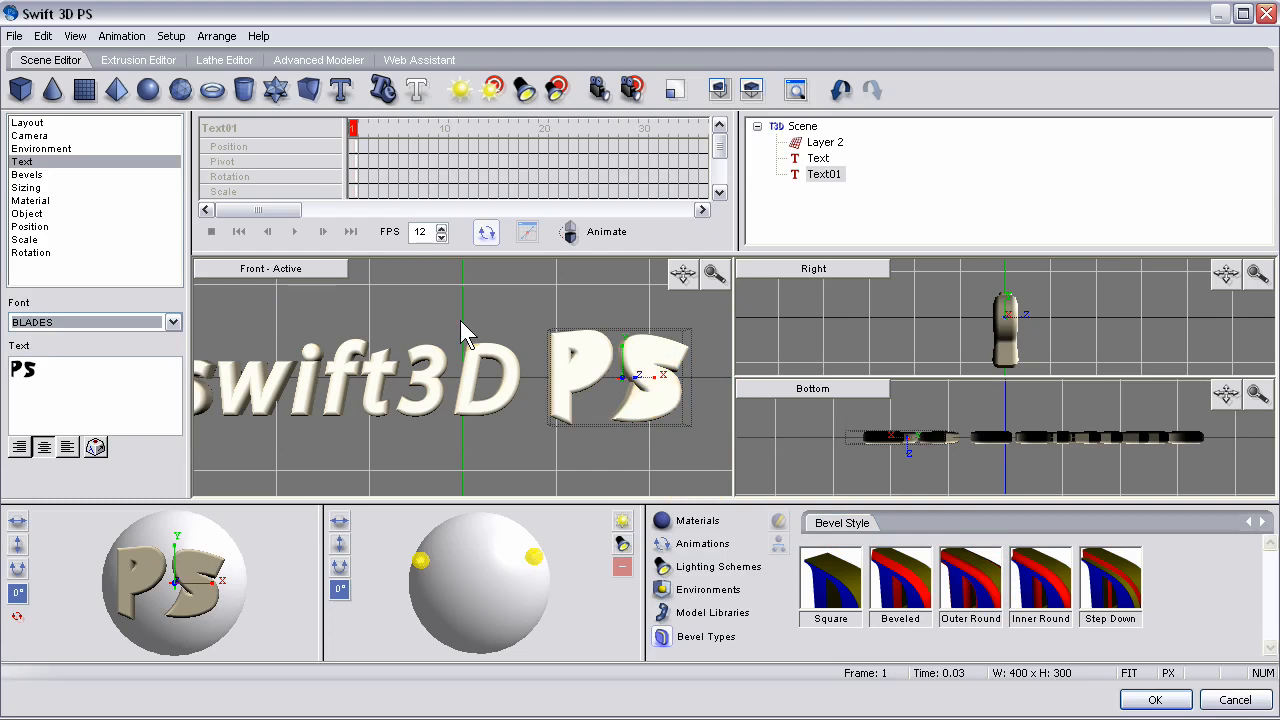
left_click(494, 443)
left_click(553, 408)
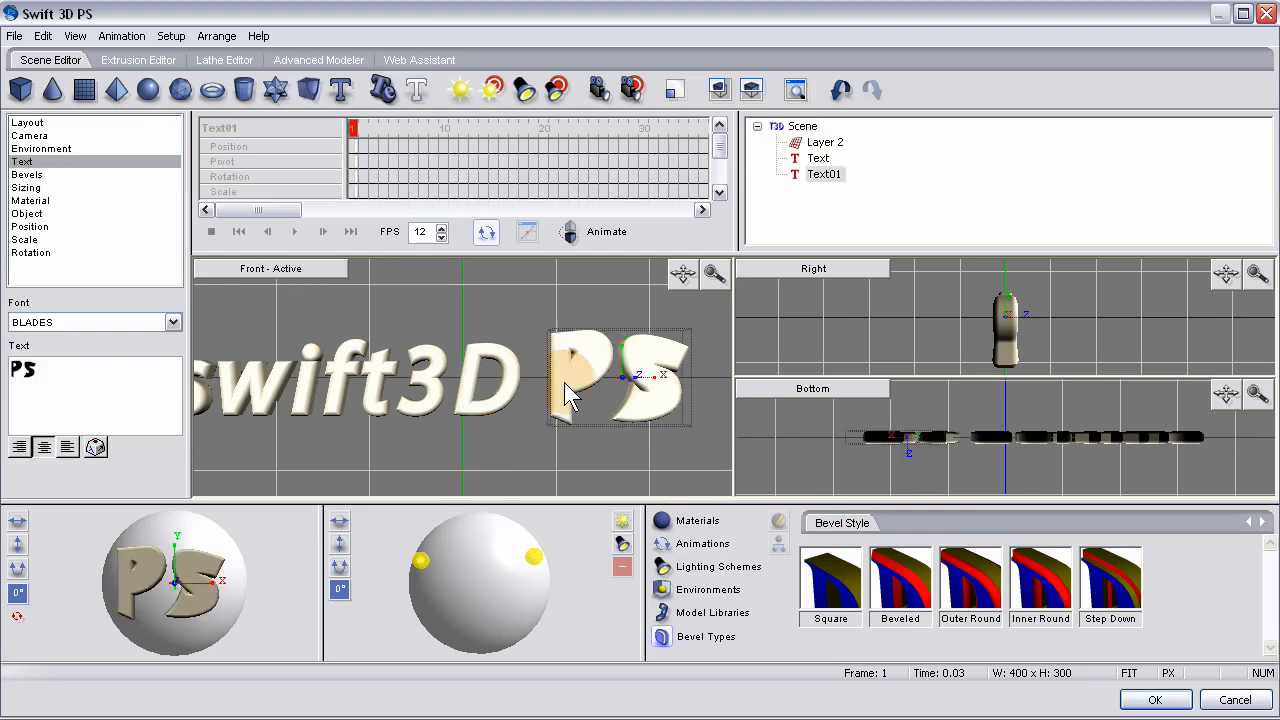
left_click(132, 412)
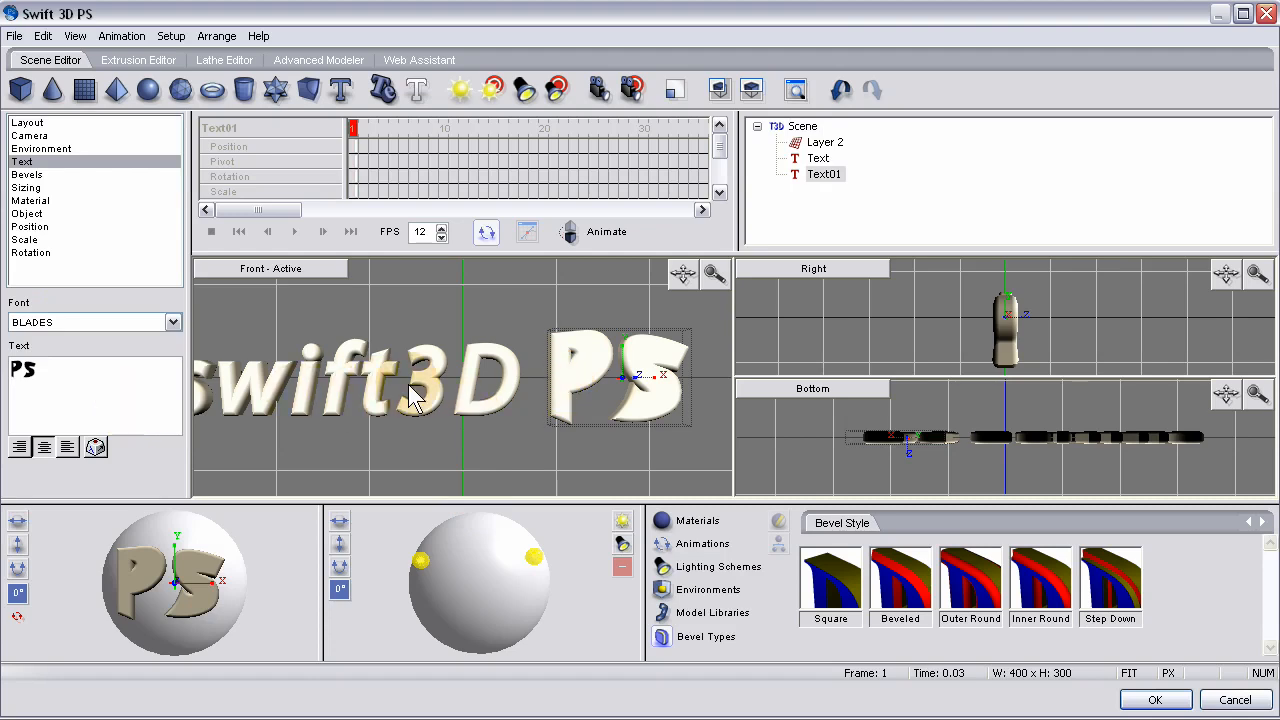
- Select the swift3D text with both words fully in view and open the Bitmap materials gallery
scroll(424, 397, "down", 3)
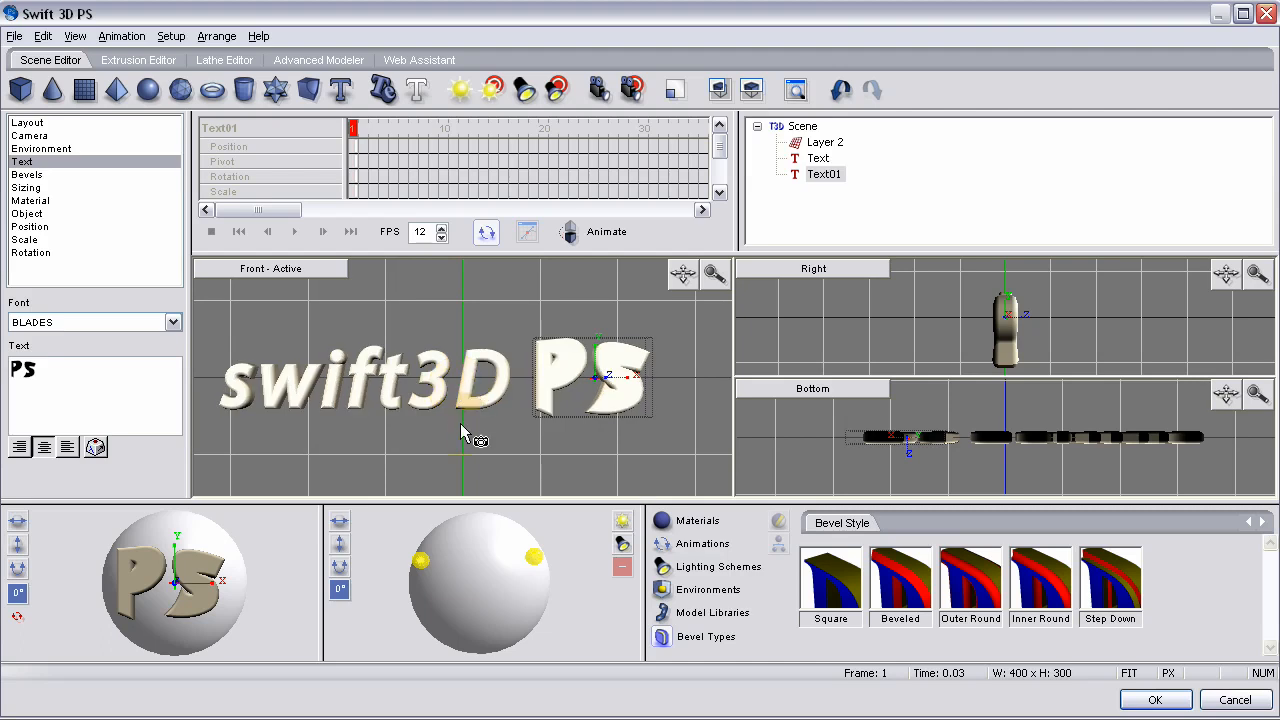
left_click(492, 403)
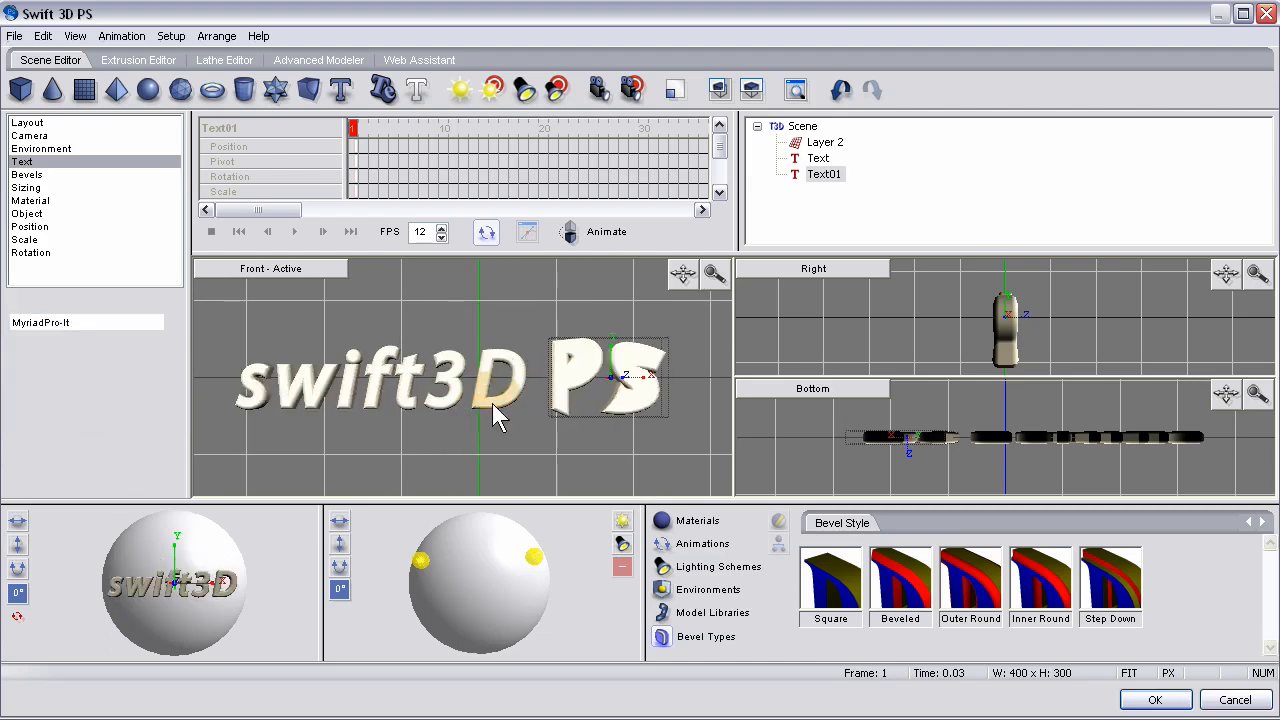
left_click(678, 521)
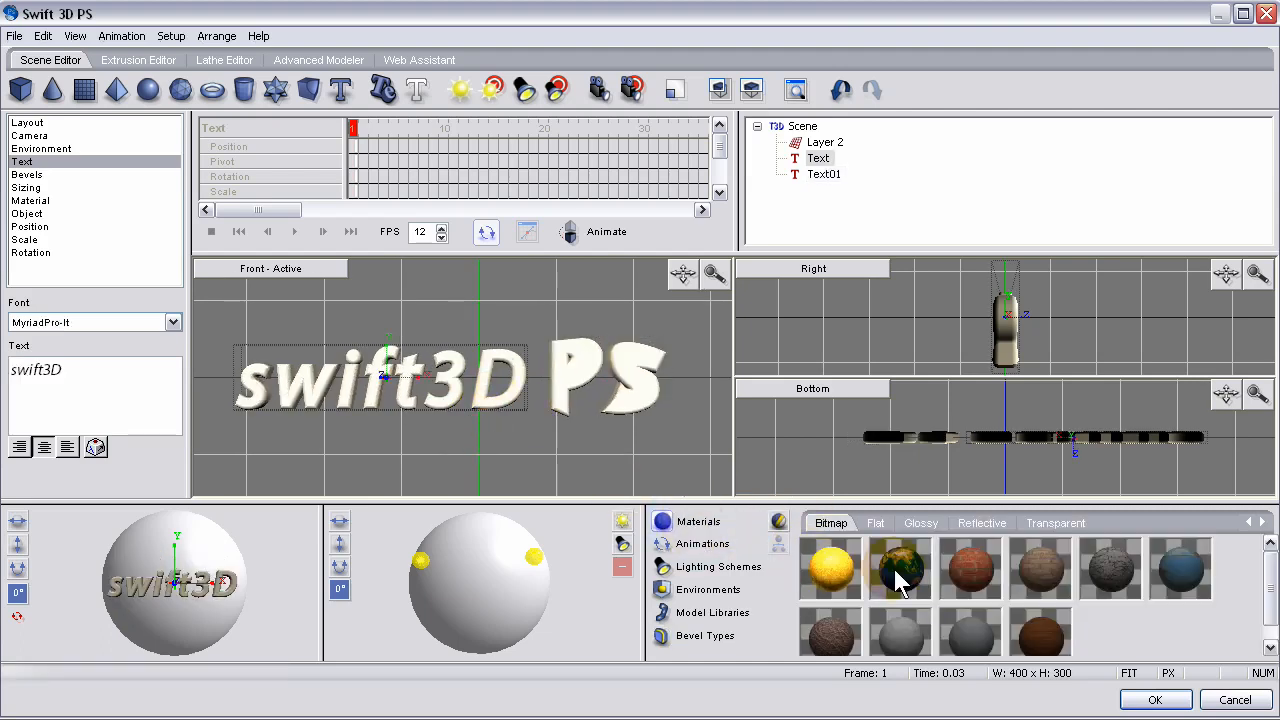
left_click_drag(905, 572, 453, 428)
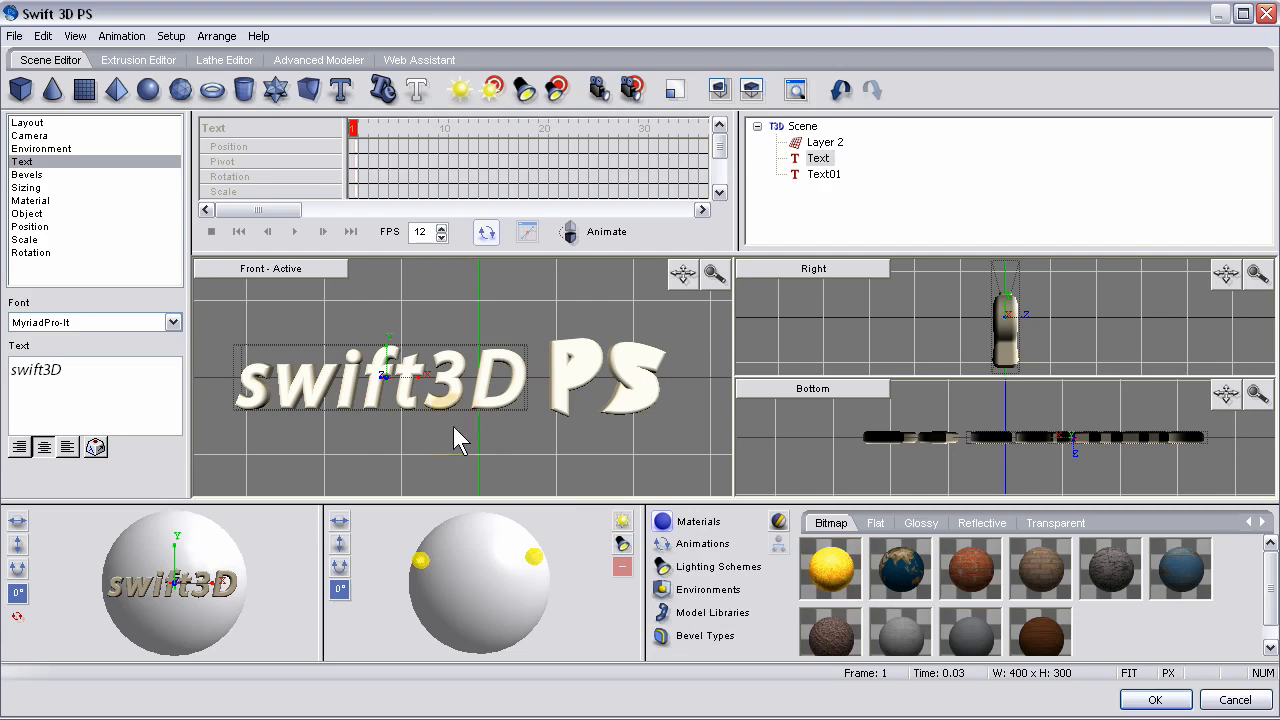
- Select the PS and swift3D texts together and rotate them about the vertical axis so the swift3D end comes forward and PS recedes
left_click(571, 378, "shift")
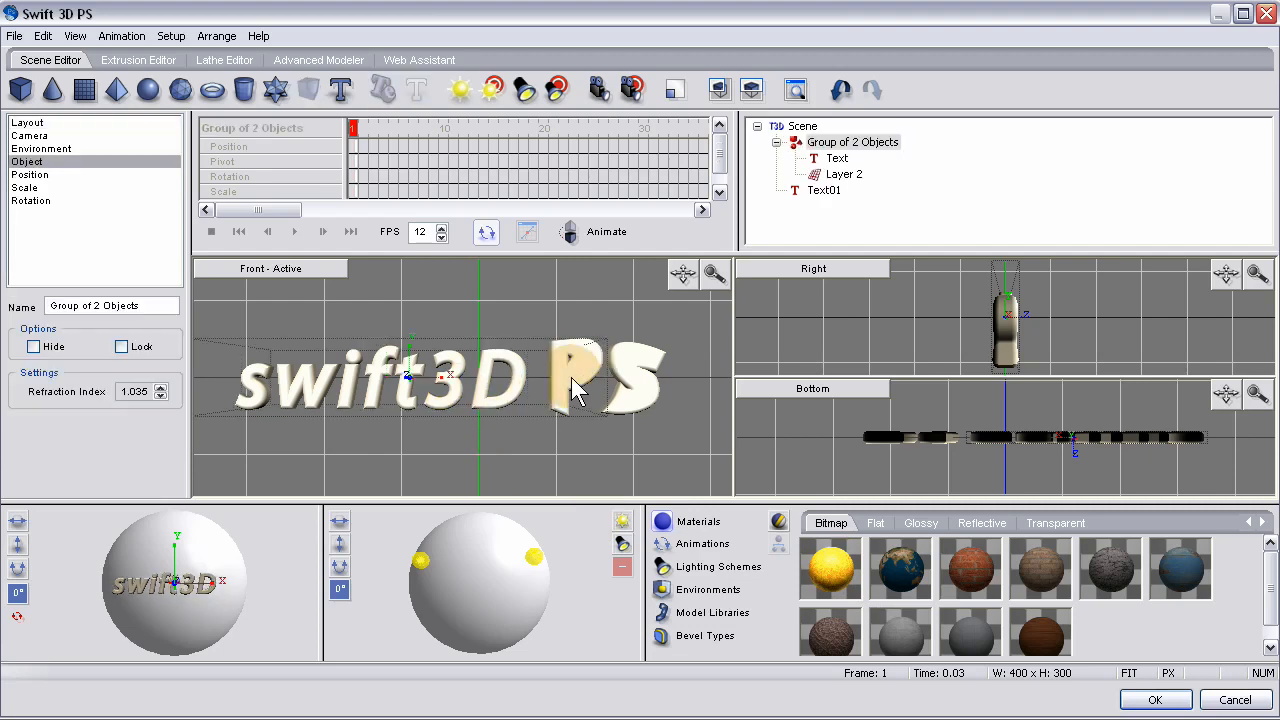
left_click(644, 383)
left_click(520, 394, "shift")
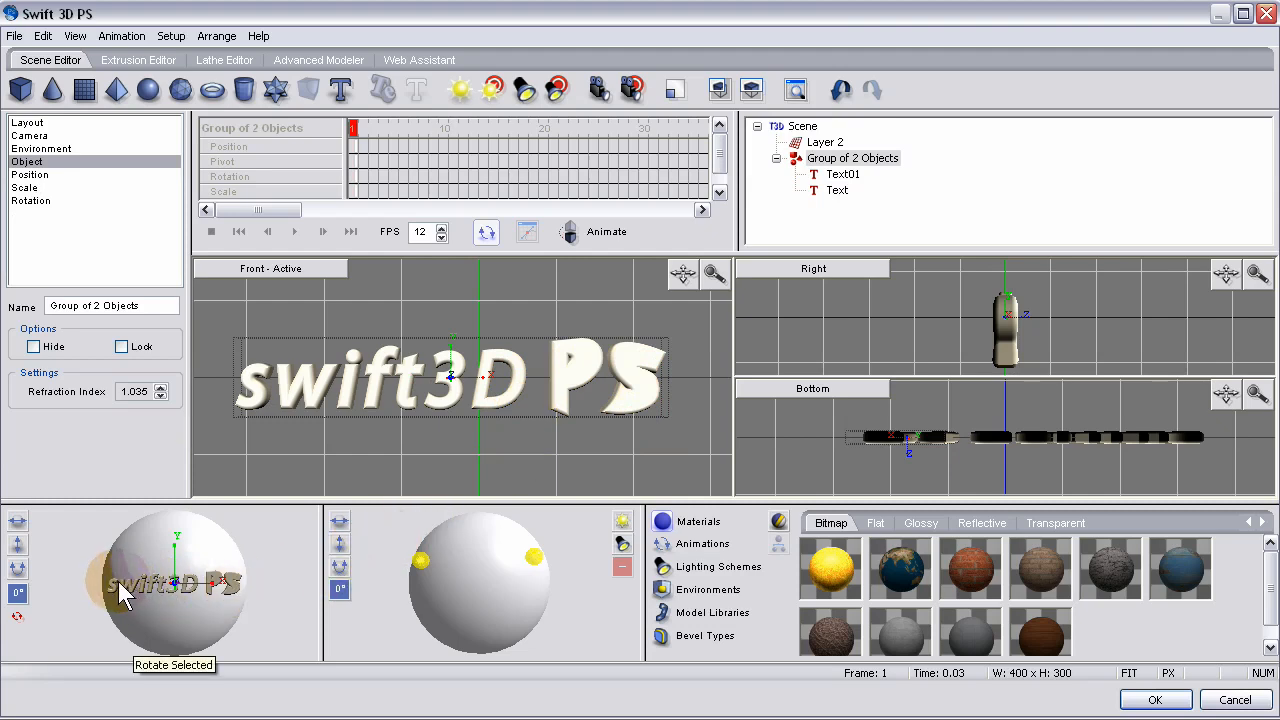
left_click_drag(118, 581, 123, 577)
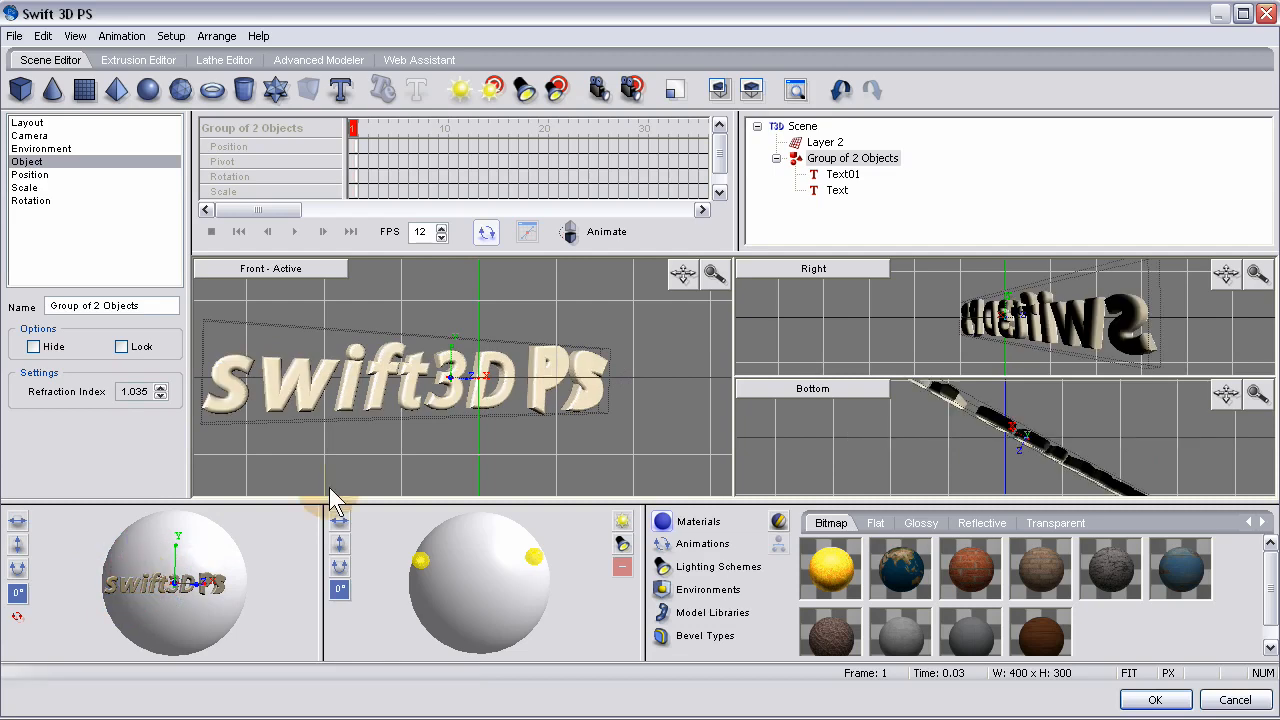
- Select only the swift3D text and apply glossy golden-orange material to its faces, bevels and sides
left_click(509, 450)
left_click(420, 410)
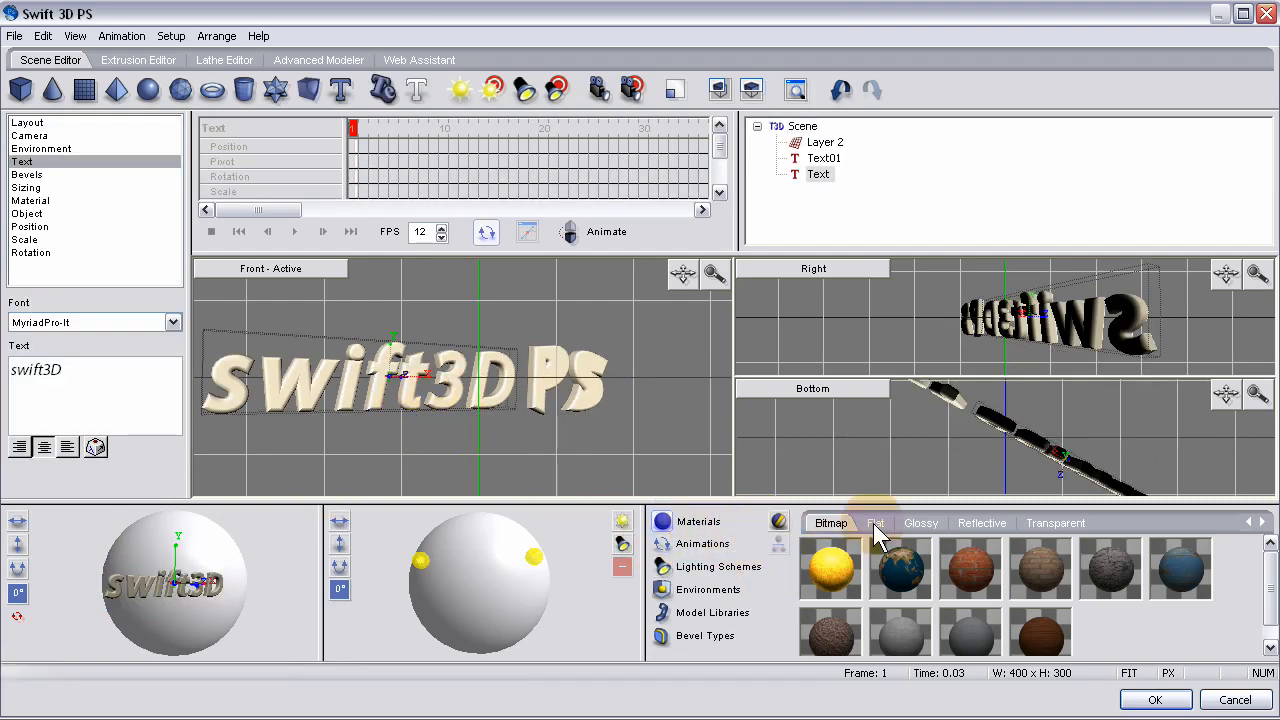
left_click(925, 524)
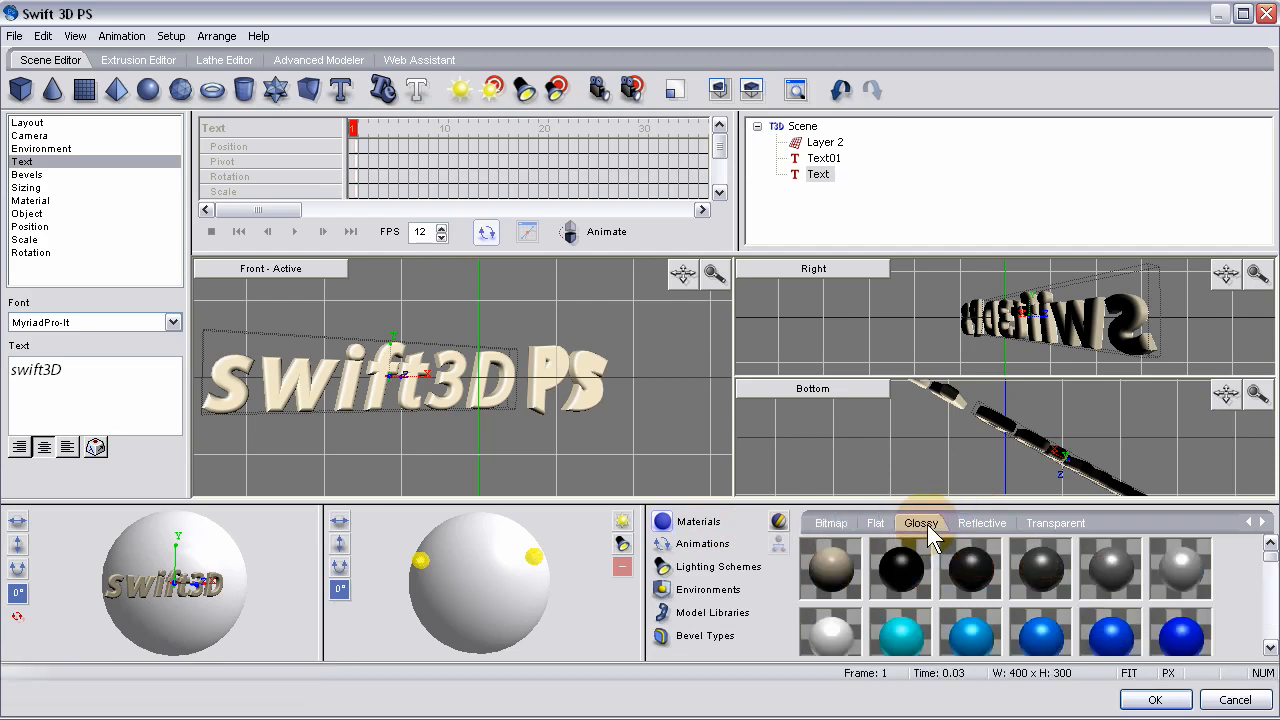
left_click_drag(1270, 553, 1275, 597)
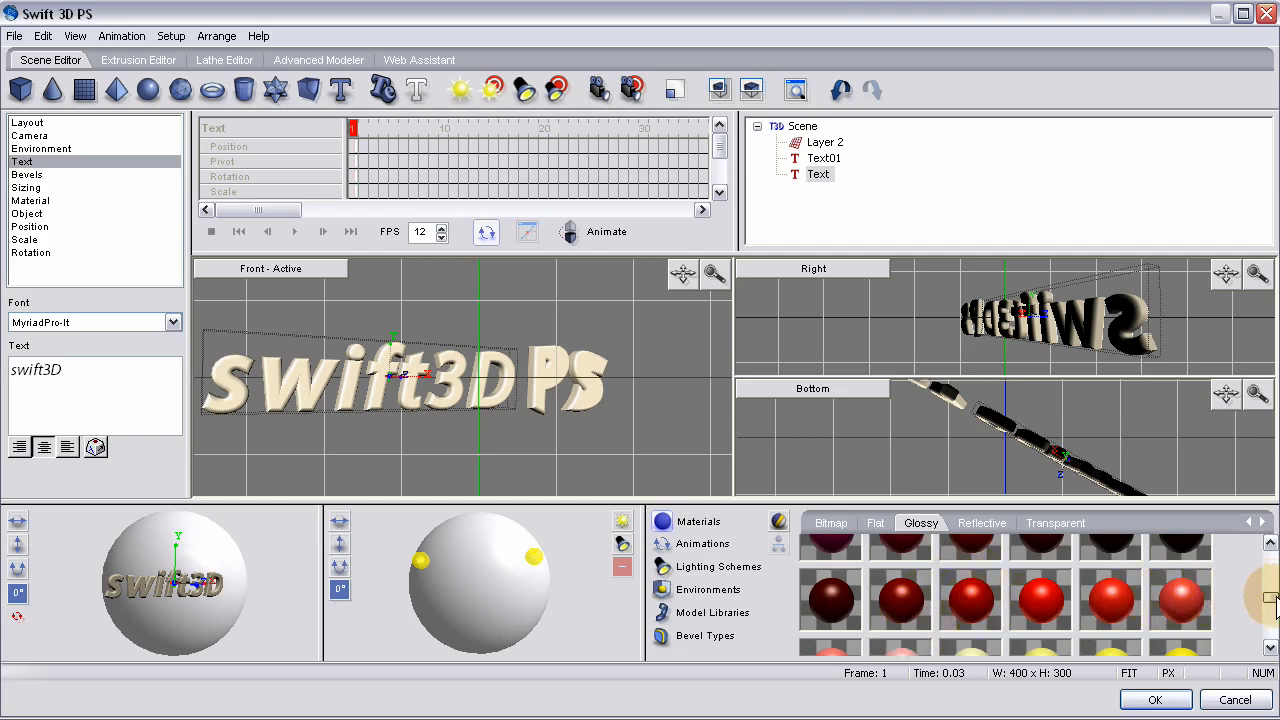
left_click_drag(1270, 597, 1275, 612)
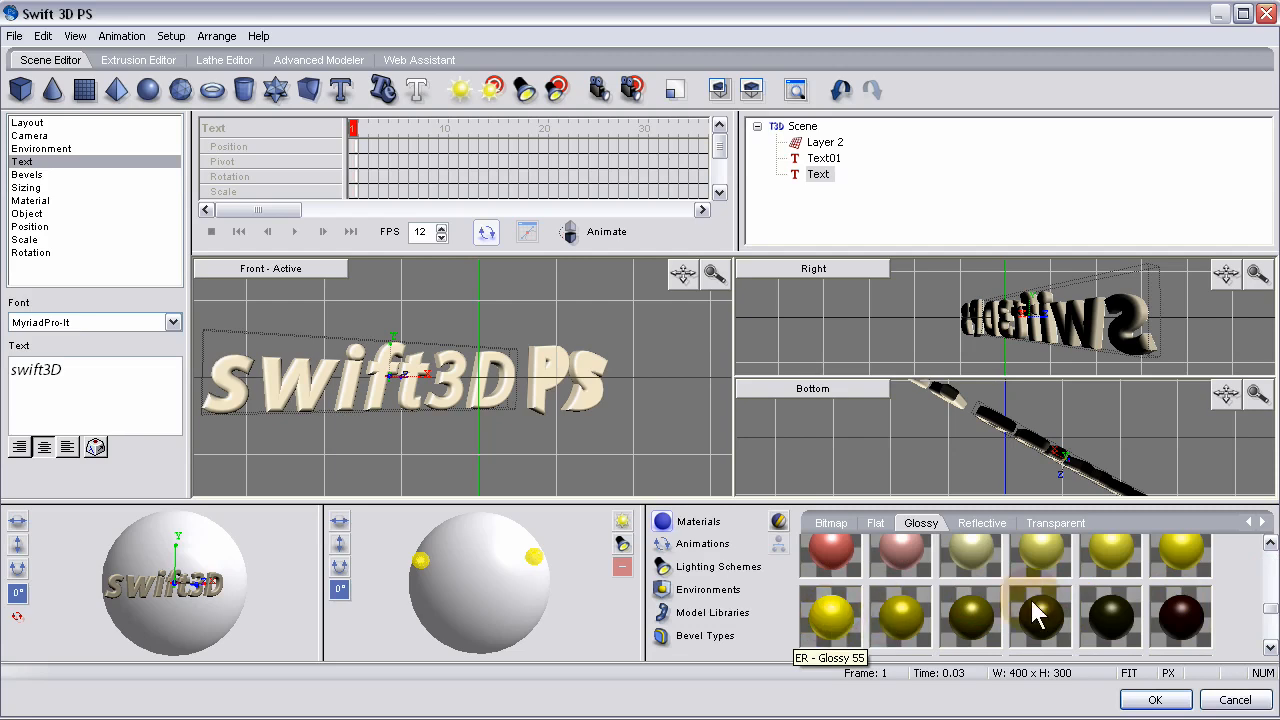
left_click_drag(1268, 609, 1273, 630)
left_click_drag(900, 598, 347, 398)
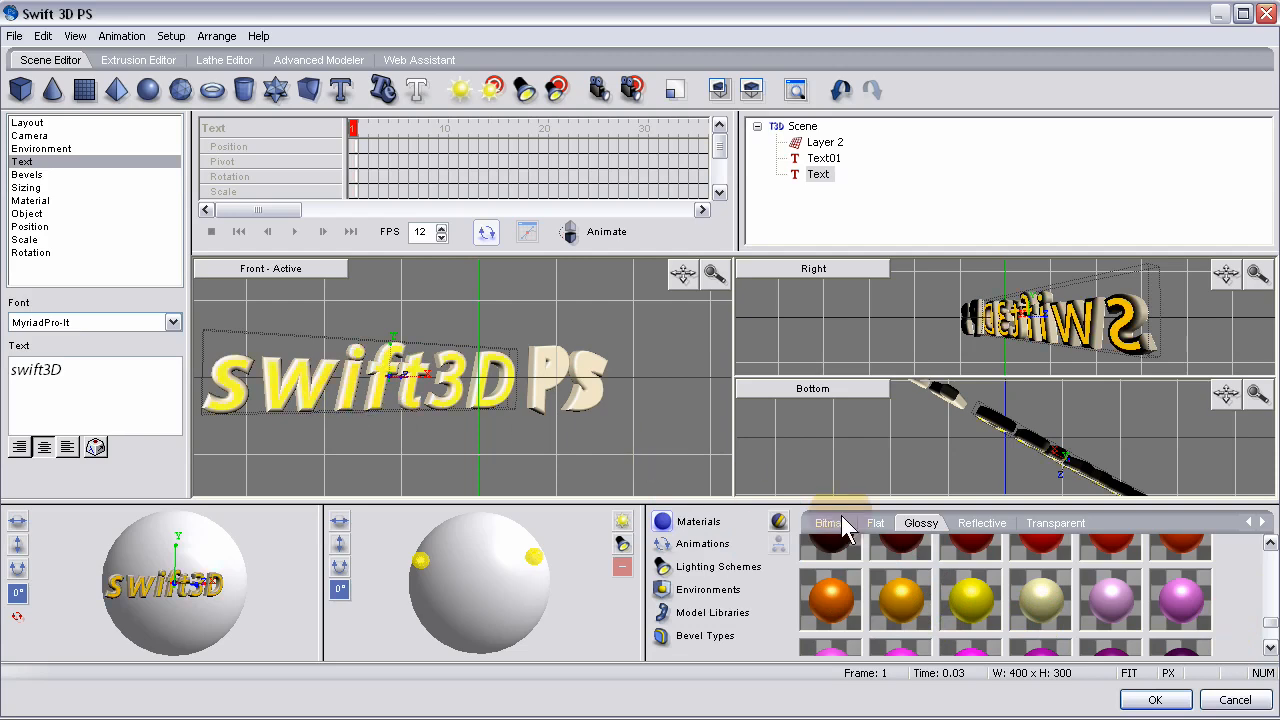
left_click_drag(837, 603, 472, 399)
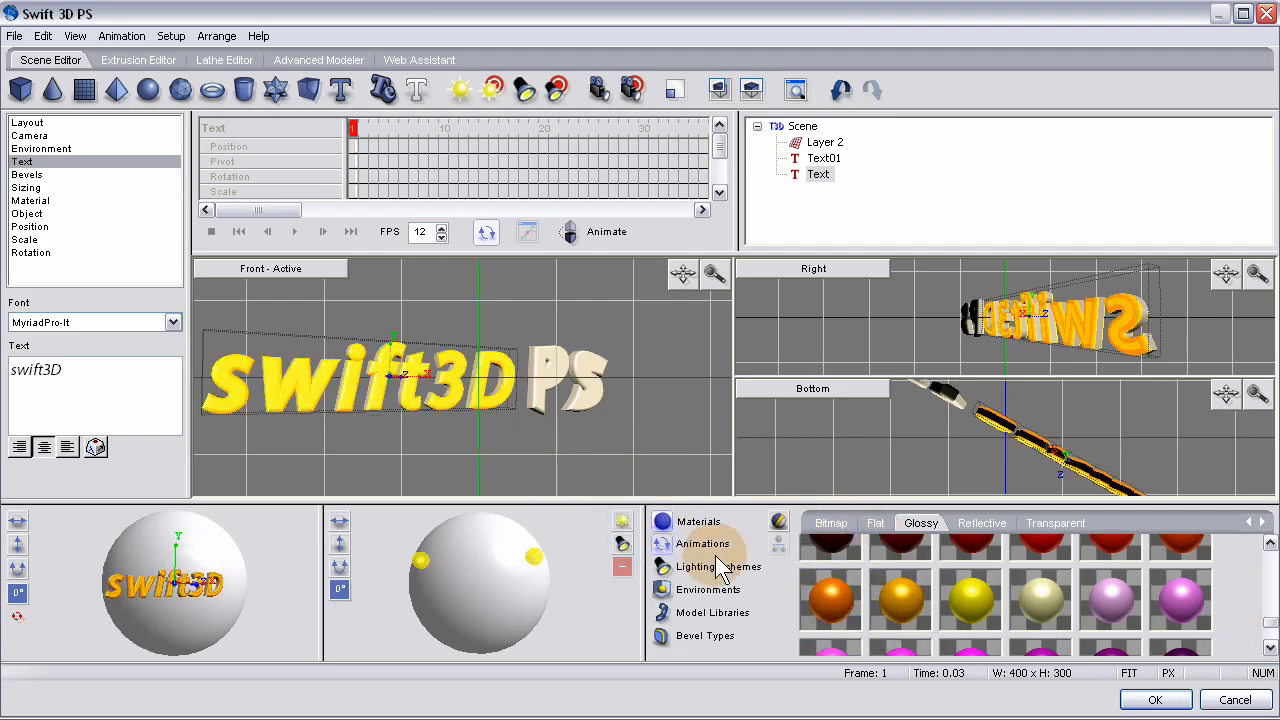
left_click_drag(830, 595, 471, 393)
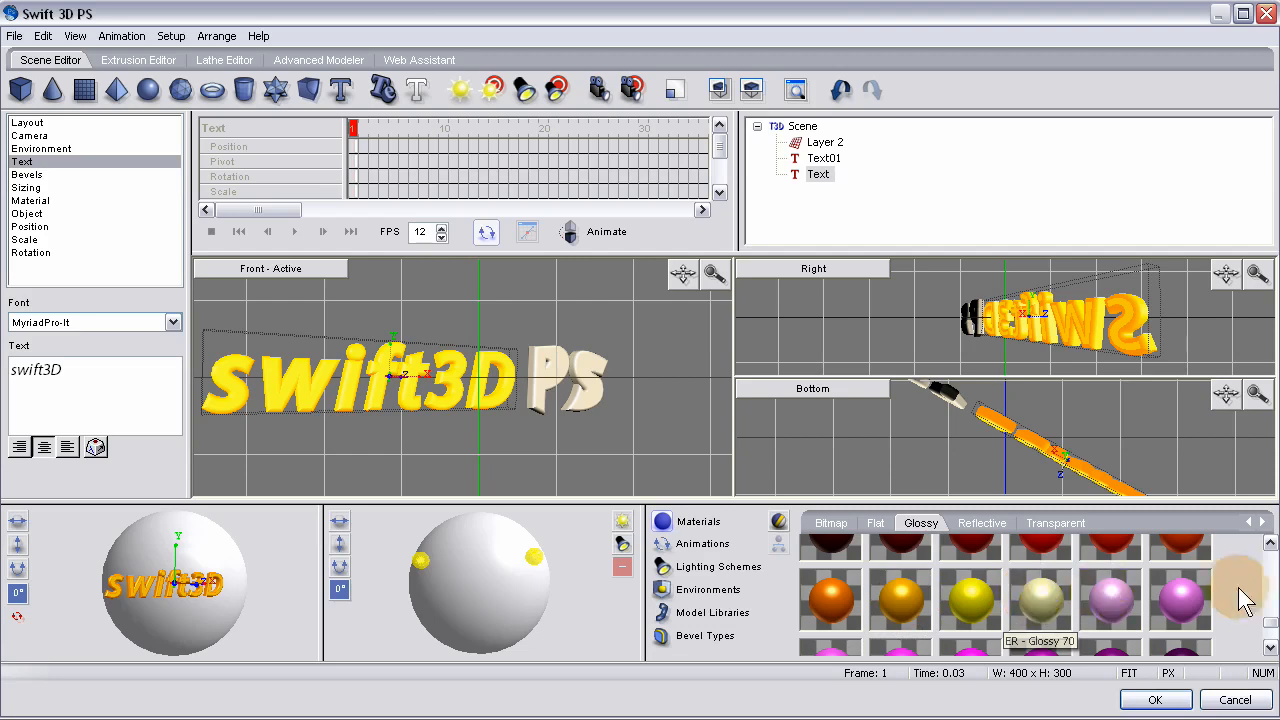
- Apply glossy blue material to the faces, bevels and sides of the PS text
left_click_drag(1270, 622, 1271, 564)
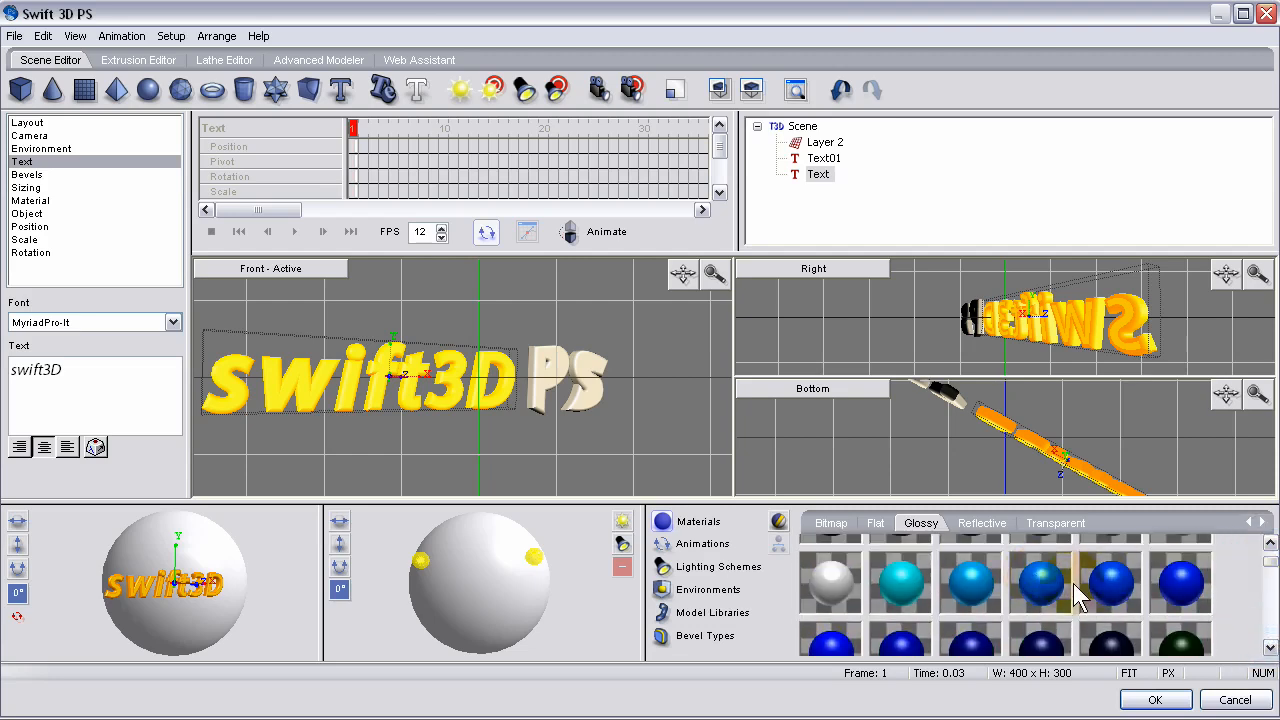
left_click_drag(1061, 584, 595, 403)
left_click_drag(1107, 590, 575, 399)
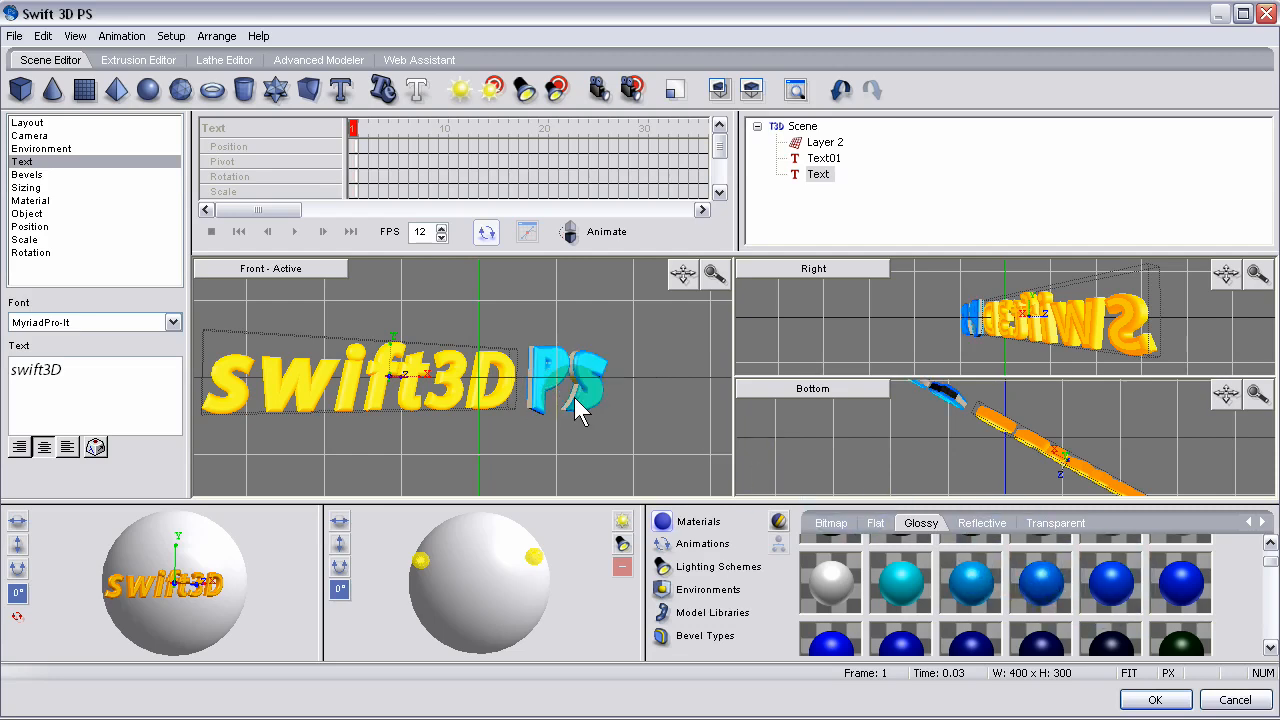
left_click_drag(1111, 585, 532, 400)
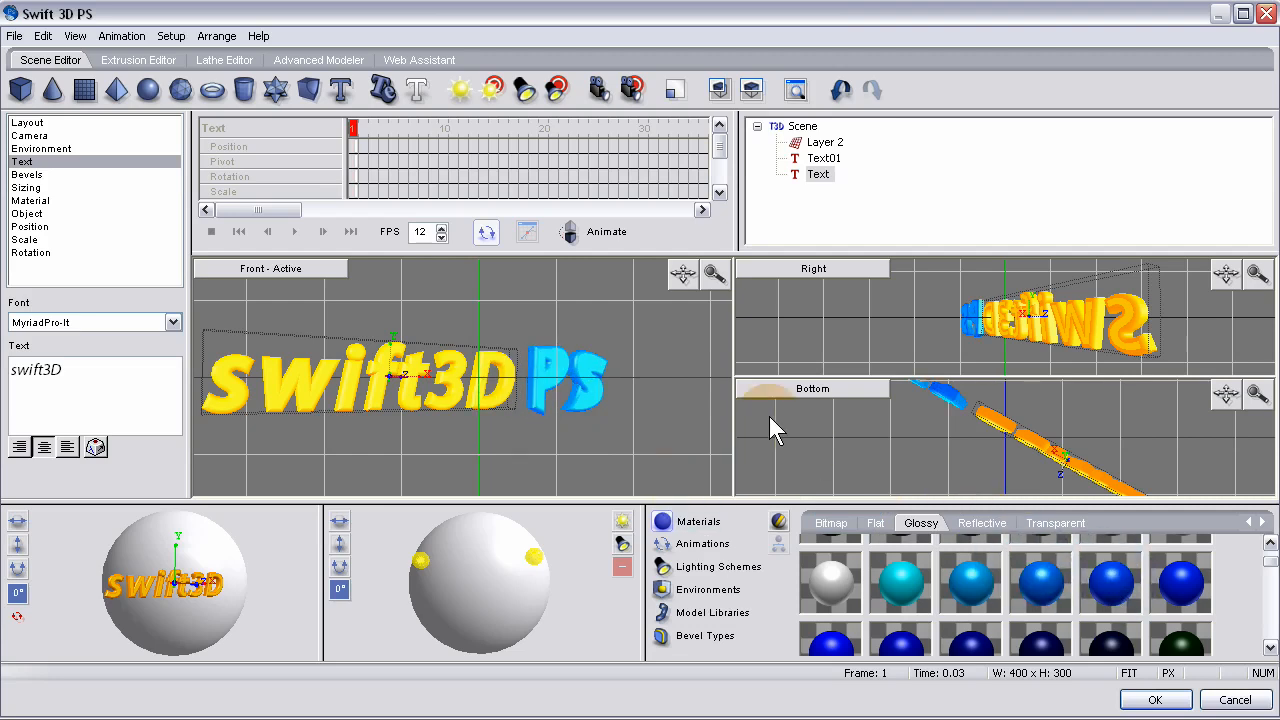
- Set the scene's environment background color to black and send the finished scene back to Photoshop
left_click(628, 422)
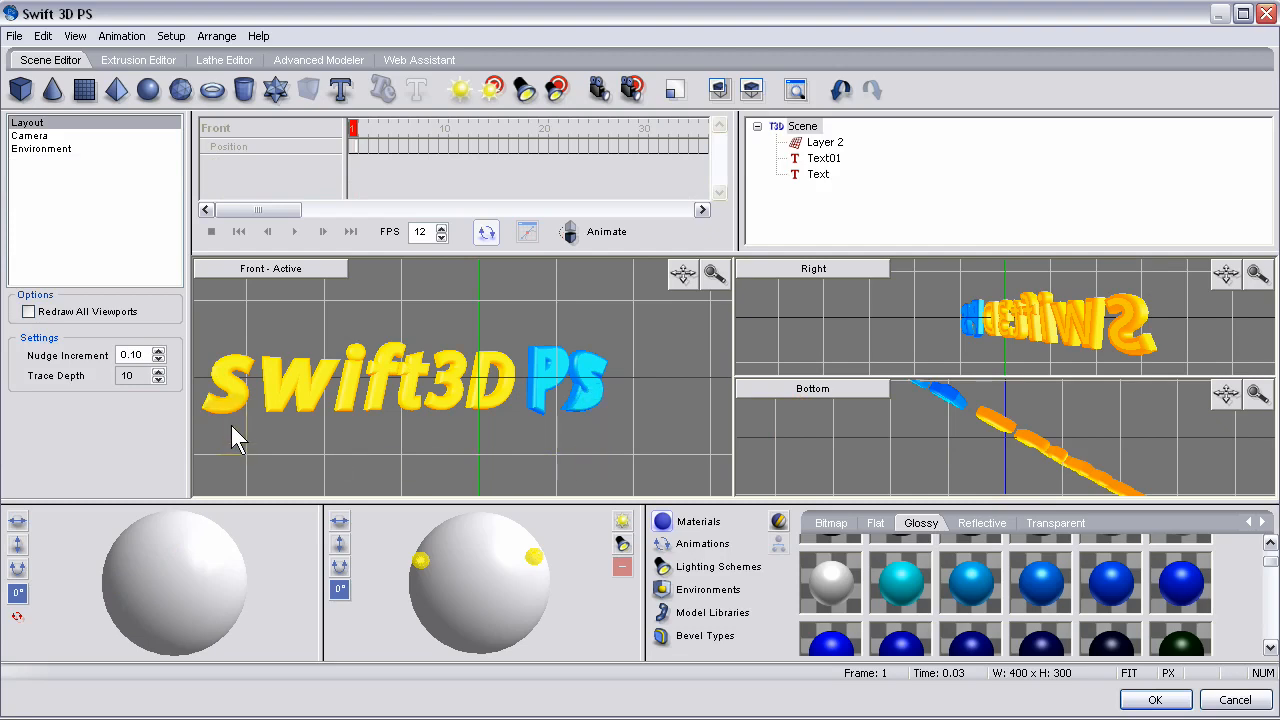
left_click(50, 150)
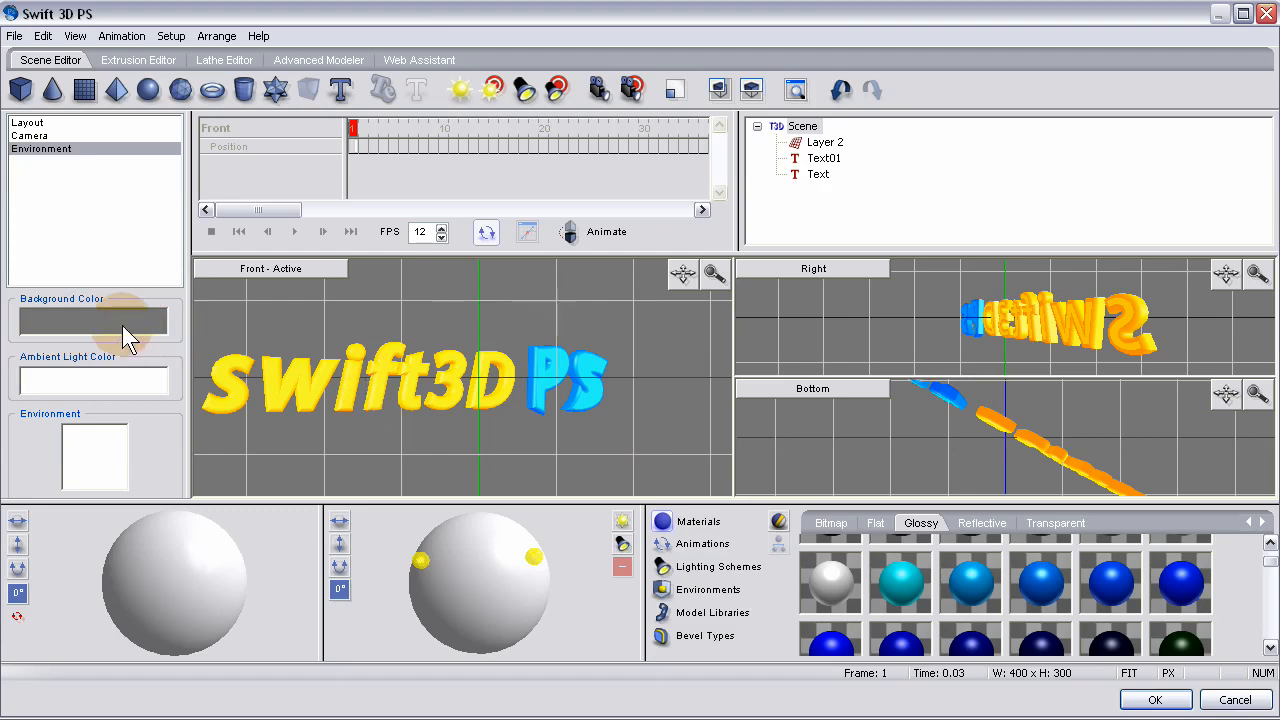
left_click(113, 320)
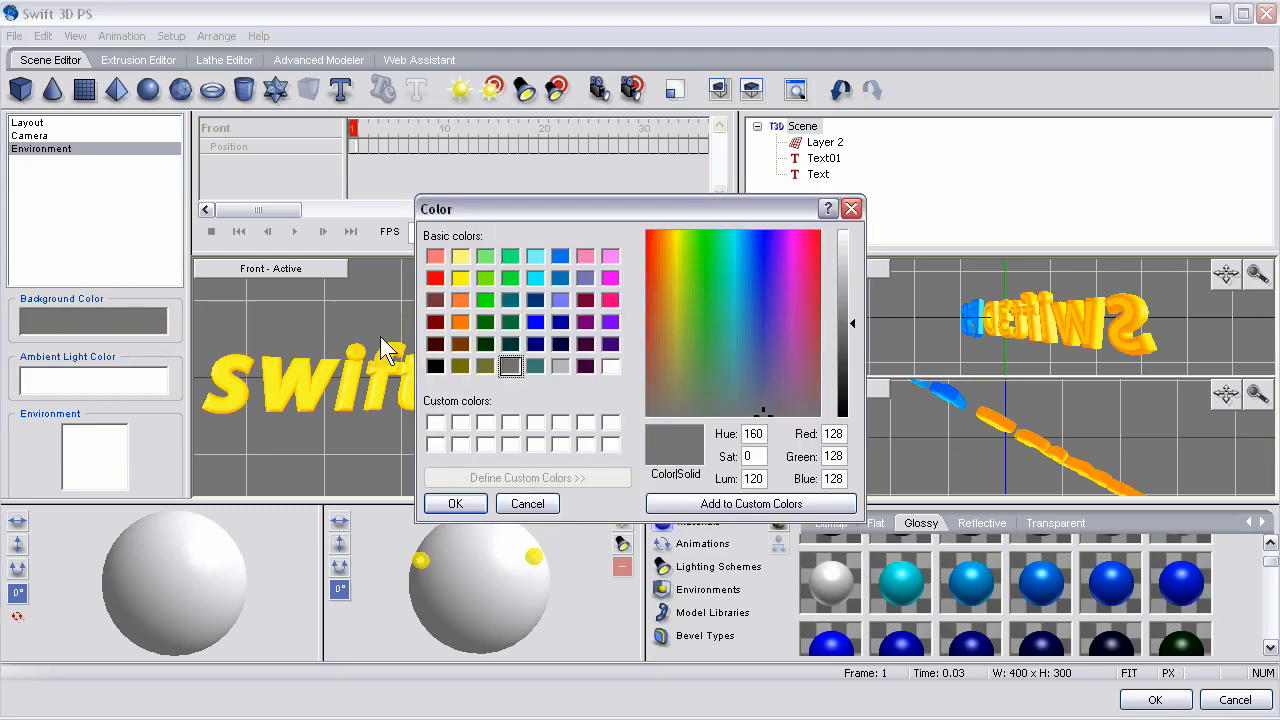
left_click(438, 365)
left_click(455, 503)
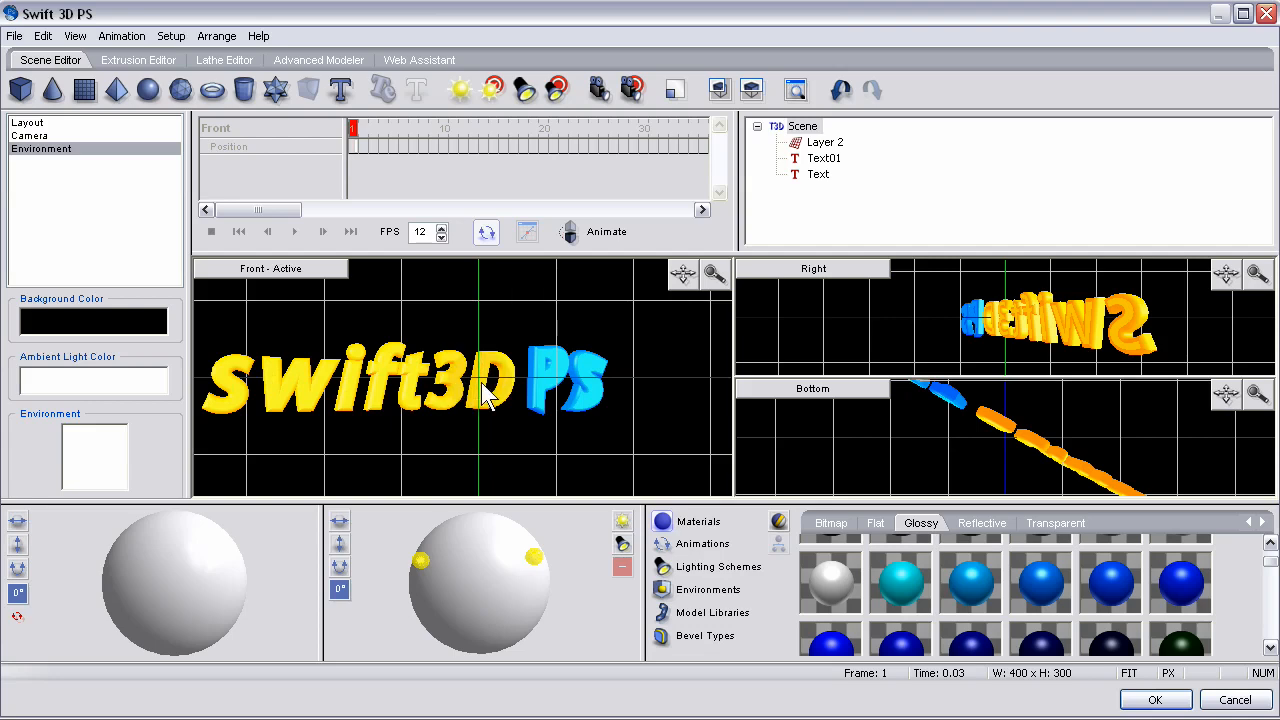
left_click(1155, 699)
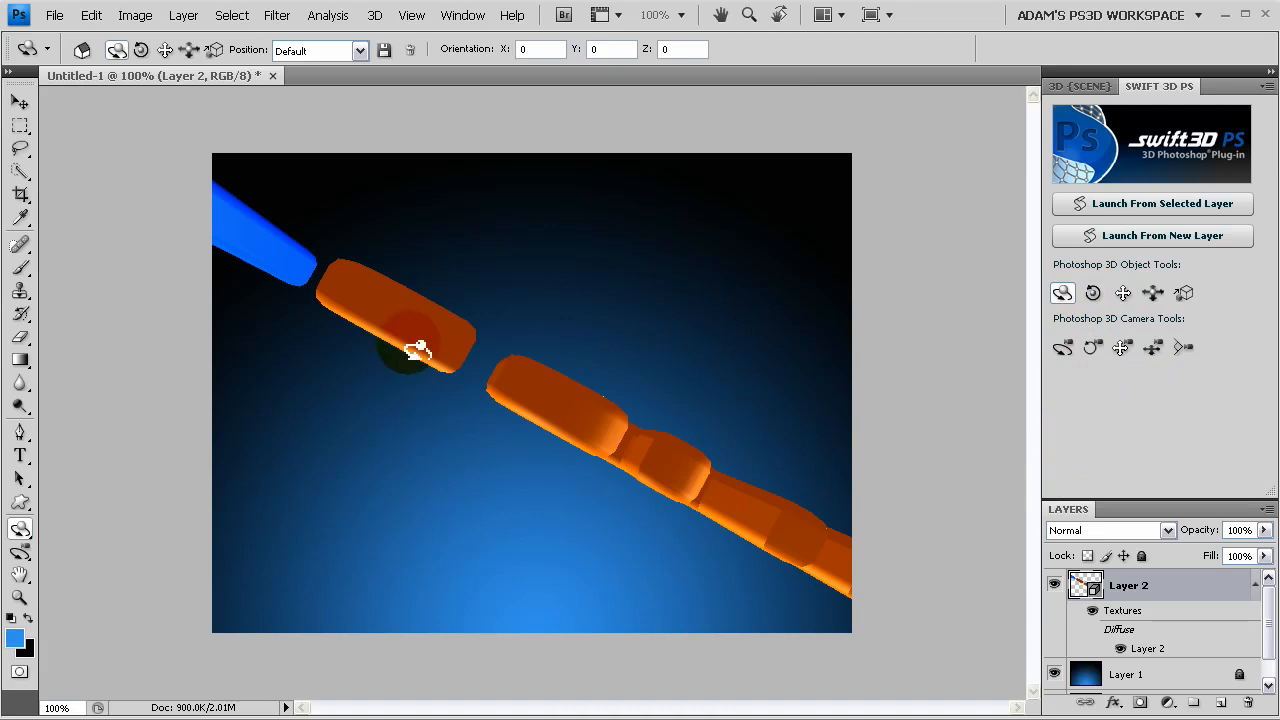
- Try the Left and Right position presets on the 3D text layer, and settle on the Front preset
left_click(360, 50)
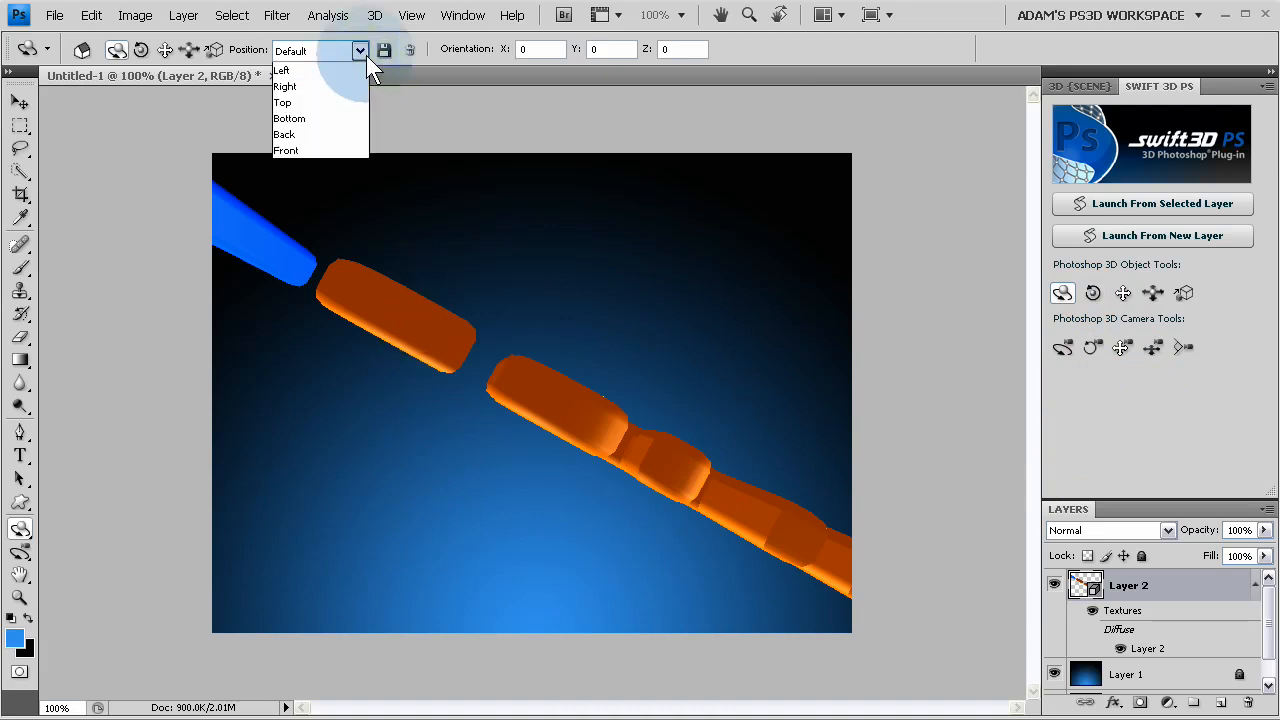
left_click(334, 88)
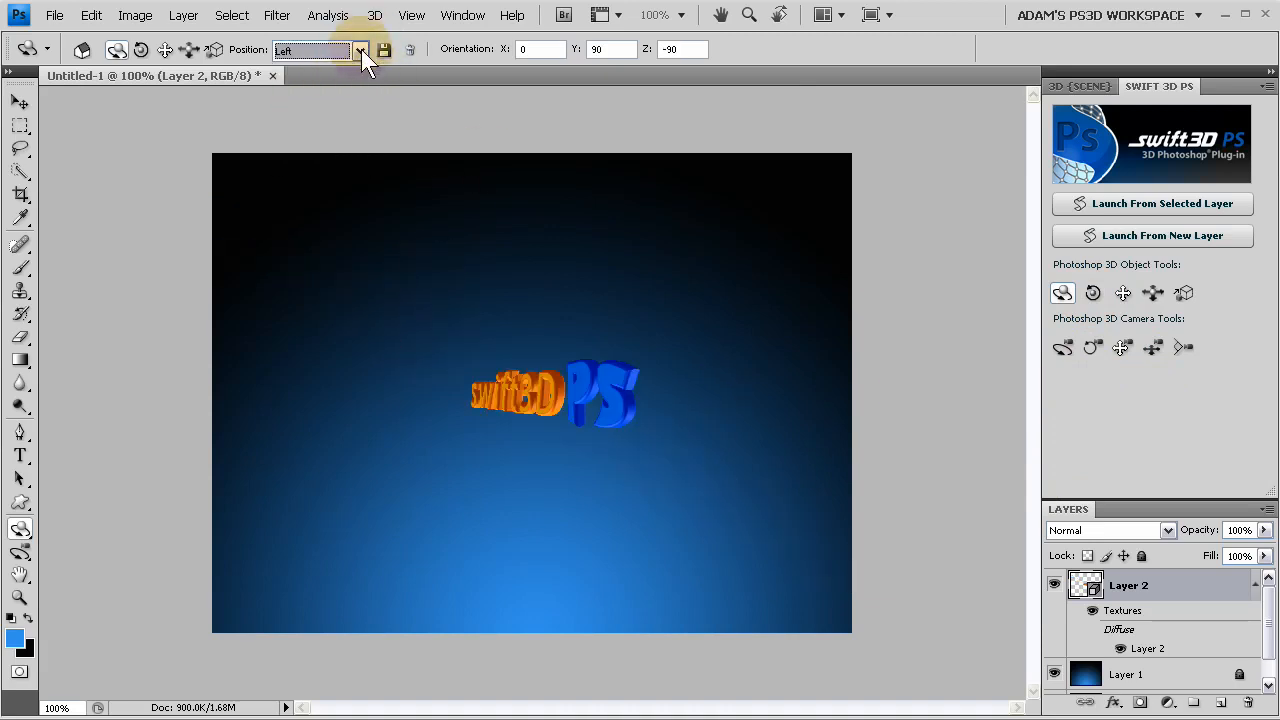
left_click(361, 49)
left_click(333, 101)
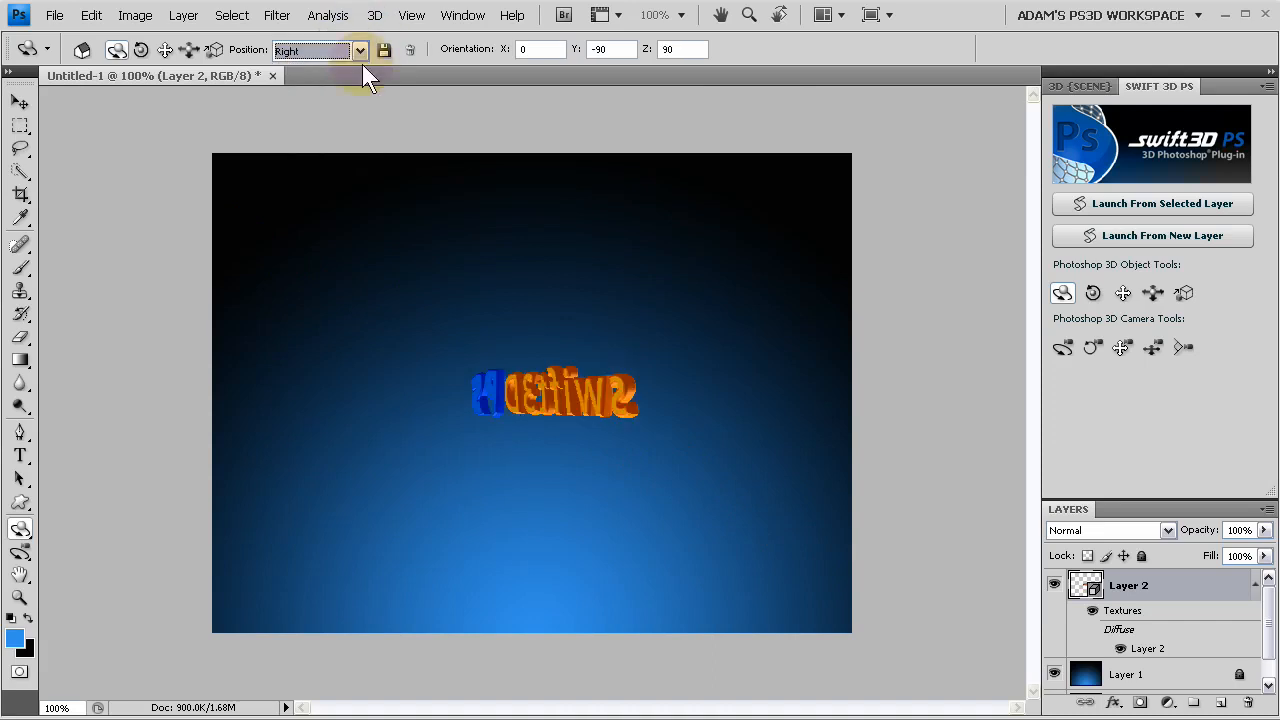
left_click(362, 53)
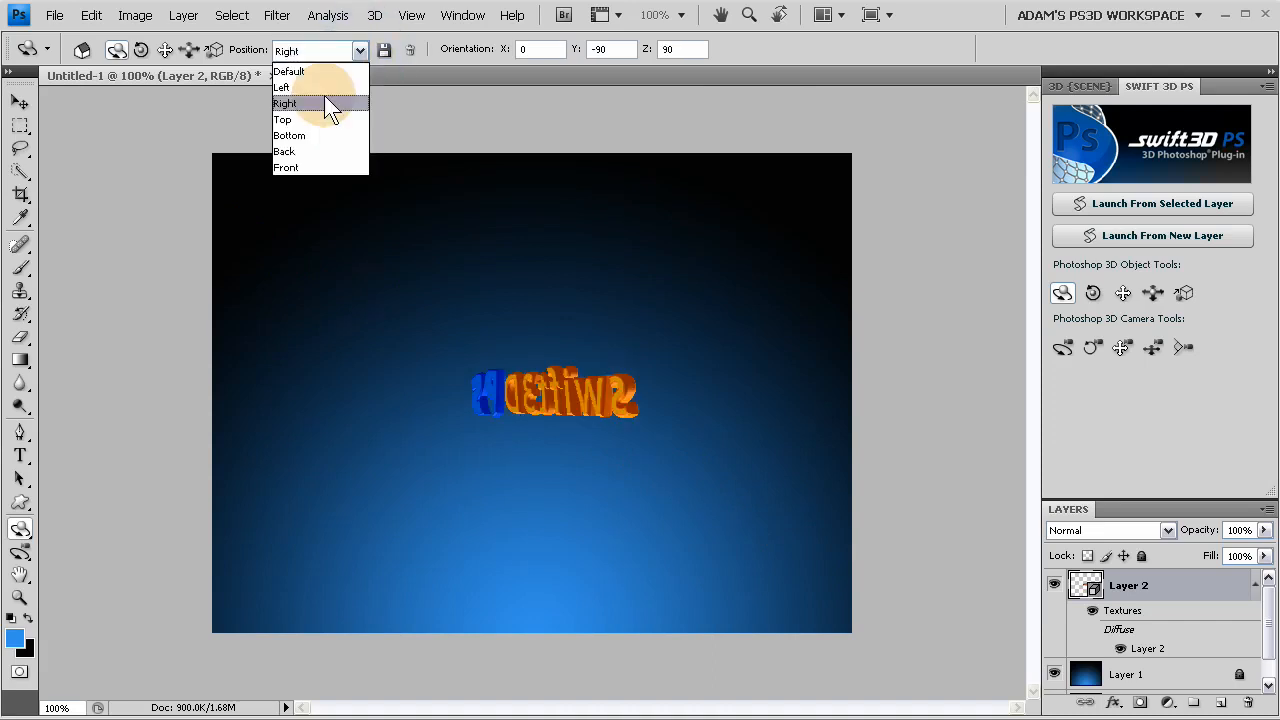
left_click(300, 167)
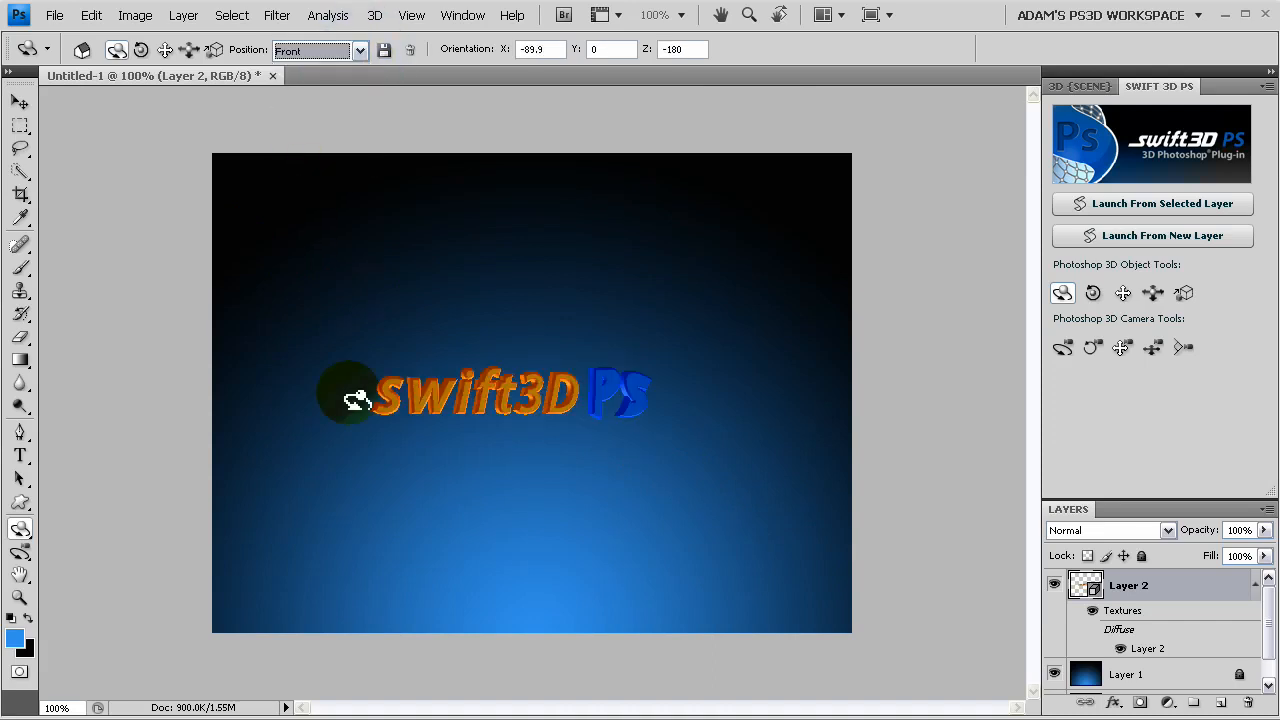
- Rotate the 3D text to about X -91.4, Y 34.5, Z -180 and scale it uniformly to about 1.6
left_click(1062, 293)
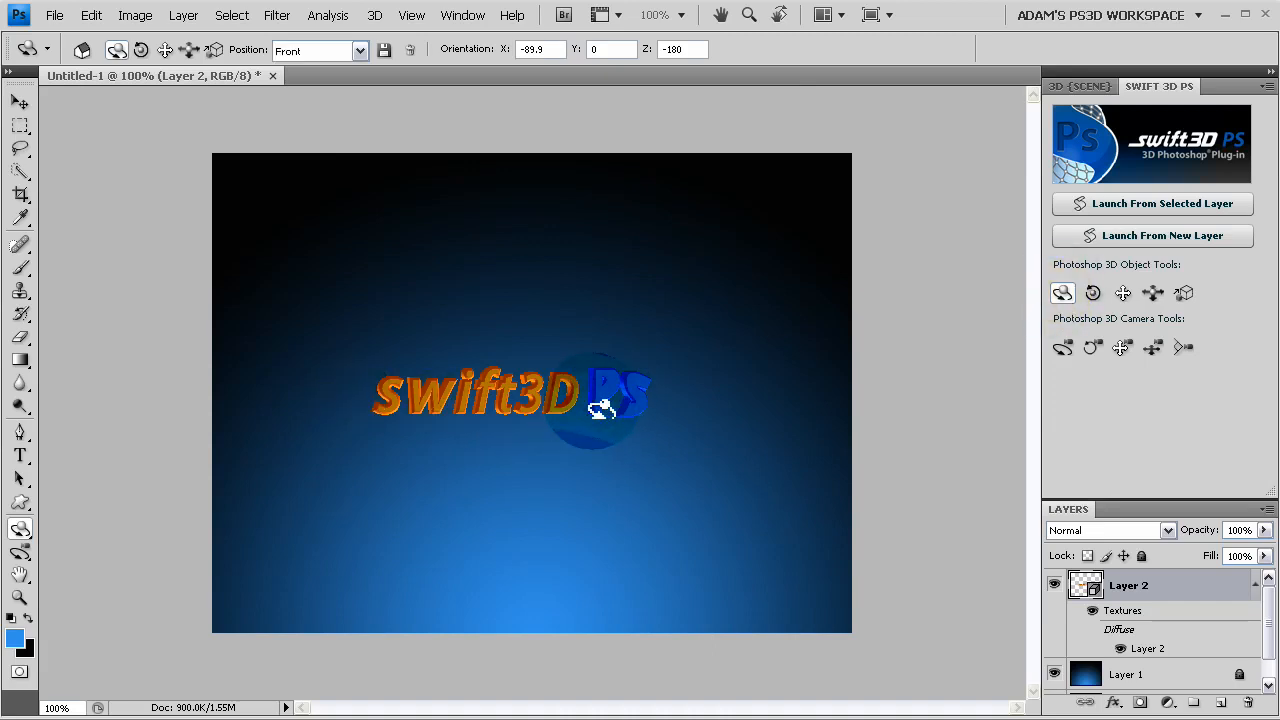
left_click_drag(590, 408, 634, 471)
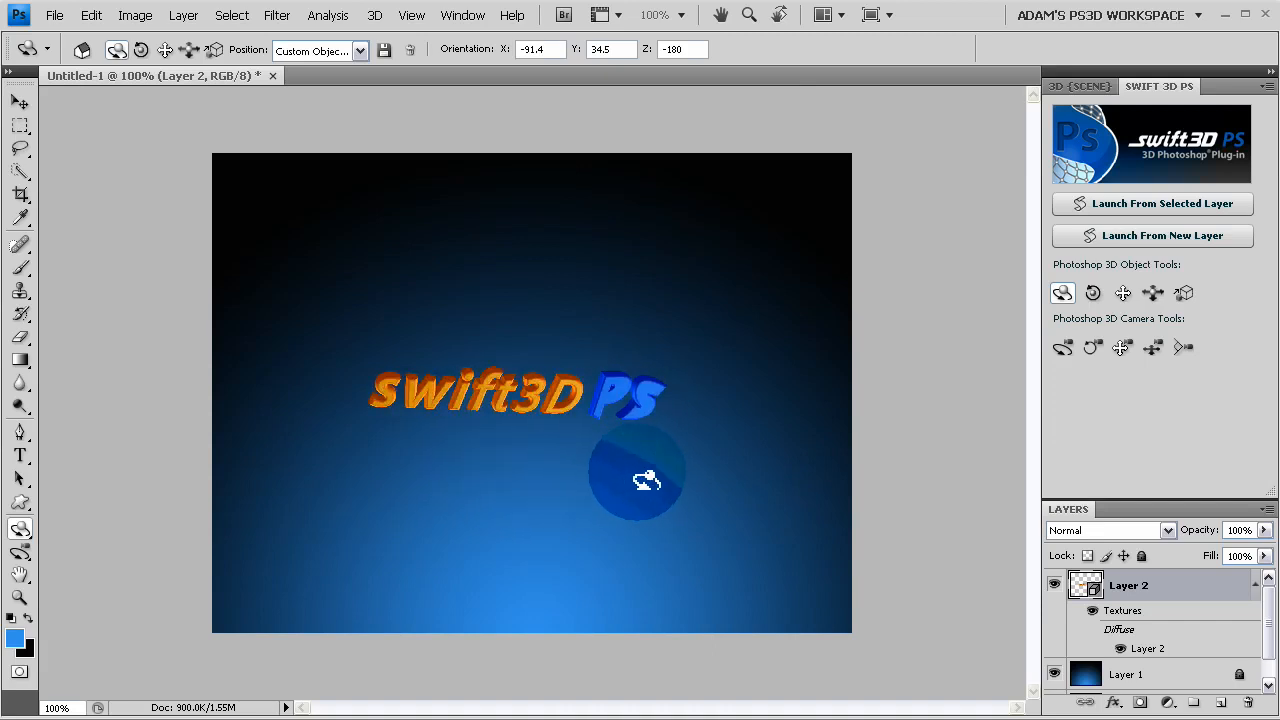
left_click(1184, 293)
left_click_drag(523, 420, 889, 240)
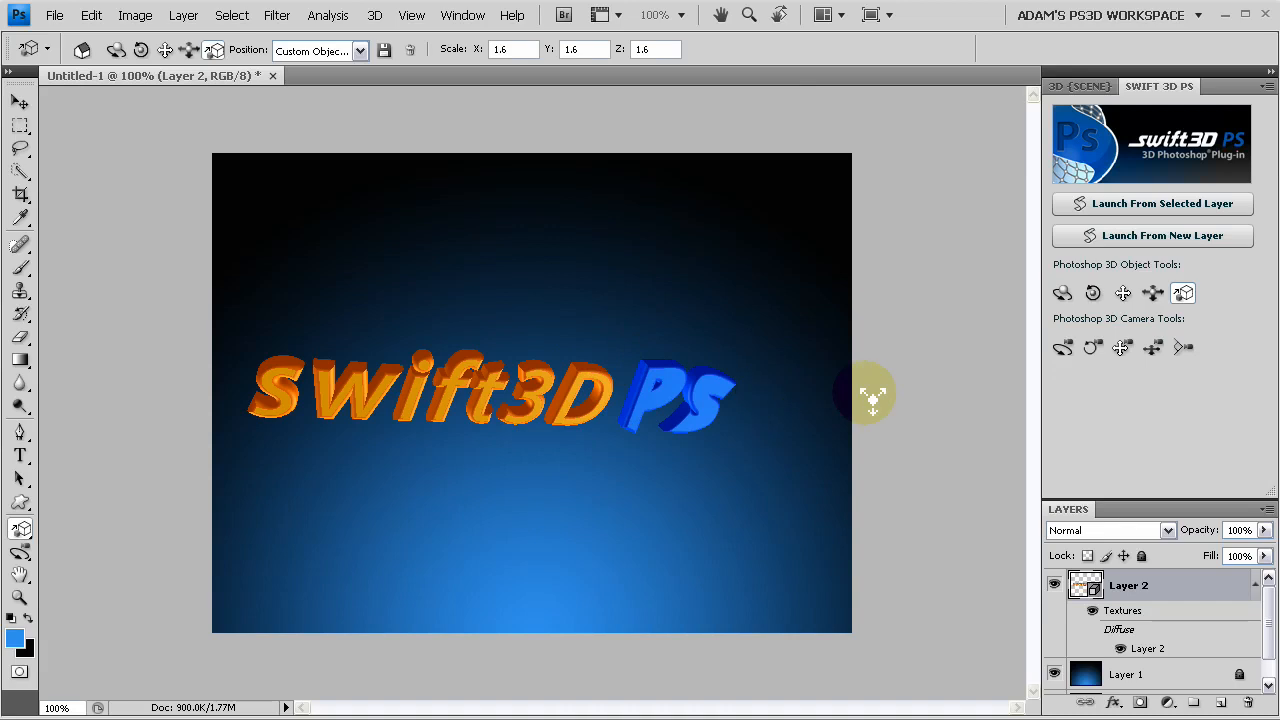
- Rotate the enlarged 3D text freely so that it slopes downward from swift3D toward PS
left_click(1062, 293)
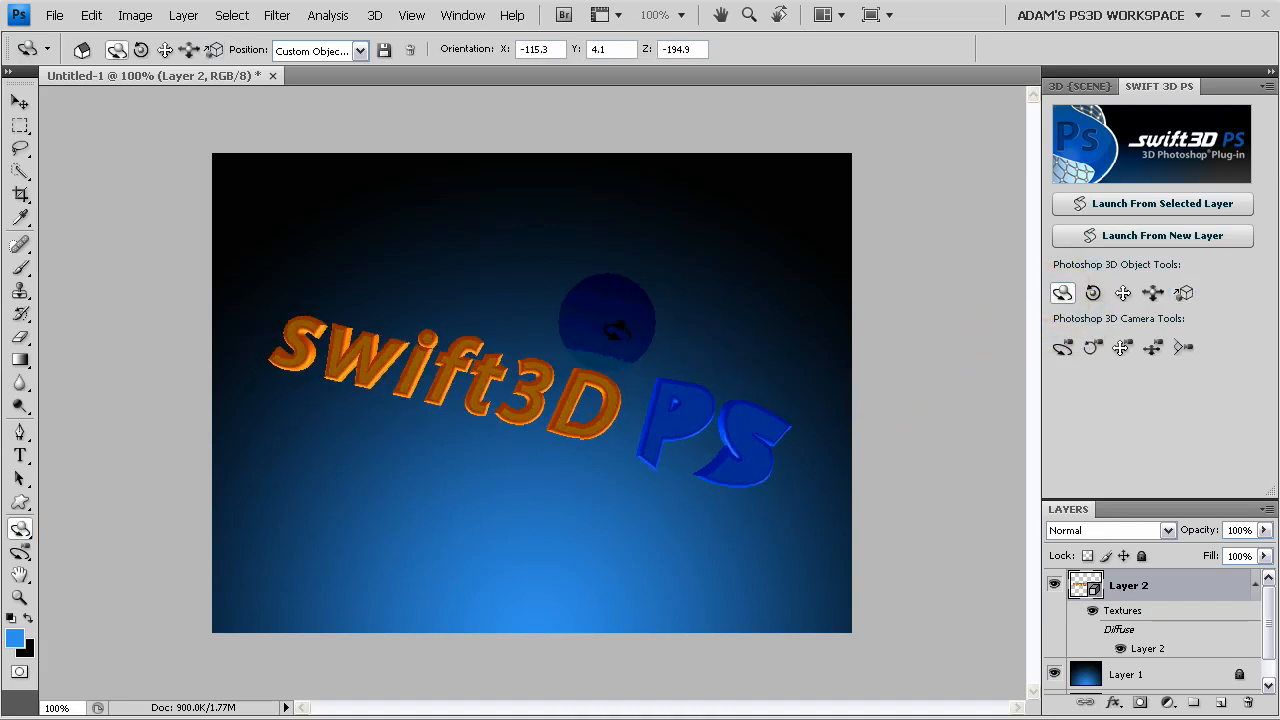